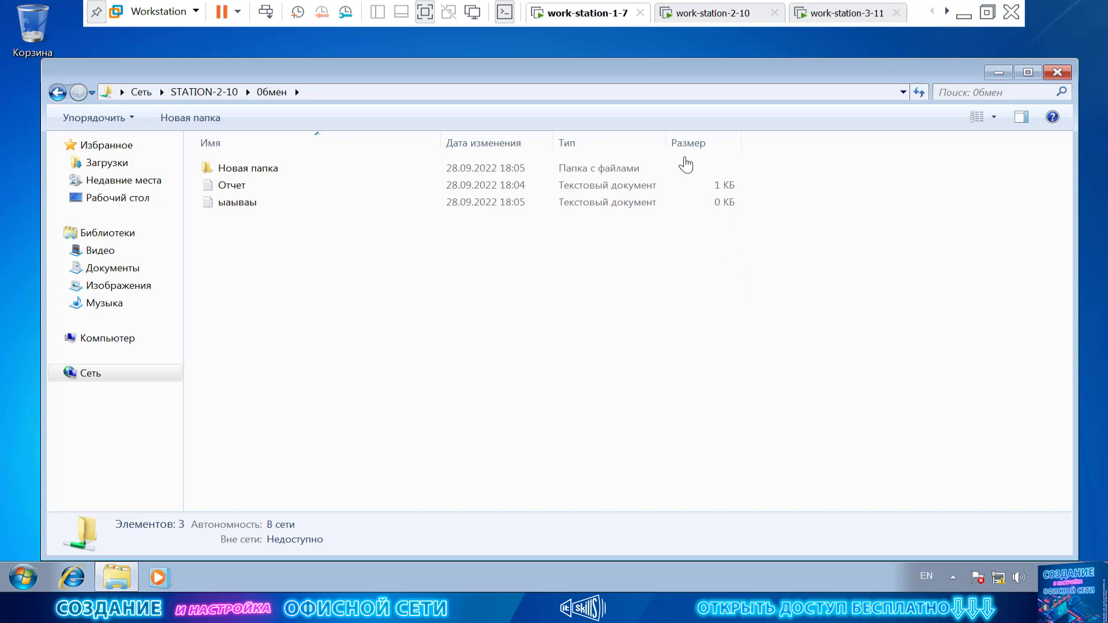
Switch to the work-station-2-10 VM and close Computer Management.
click(721, 24)
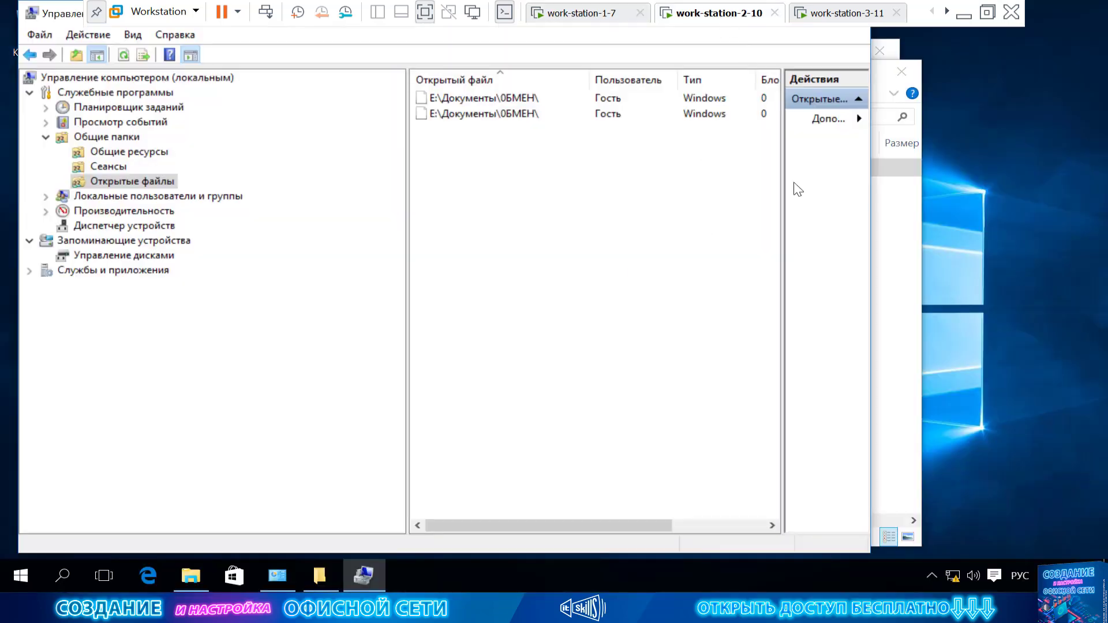
double_click(80, 19)
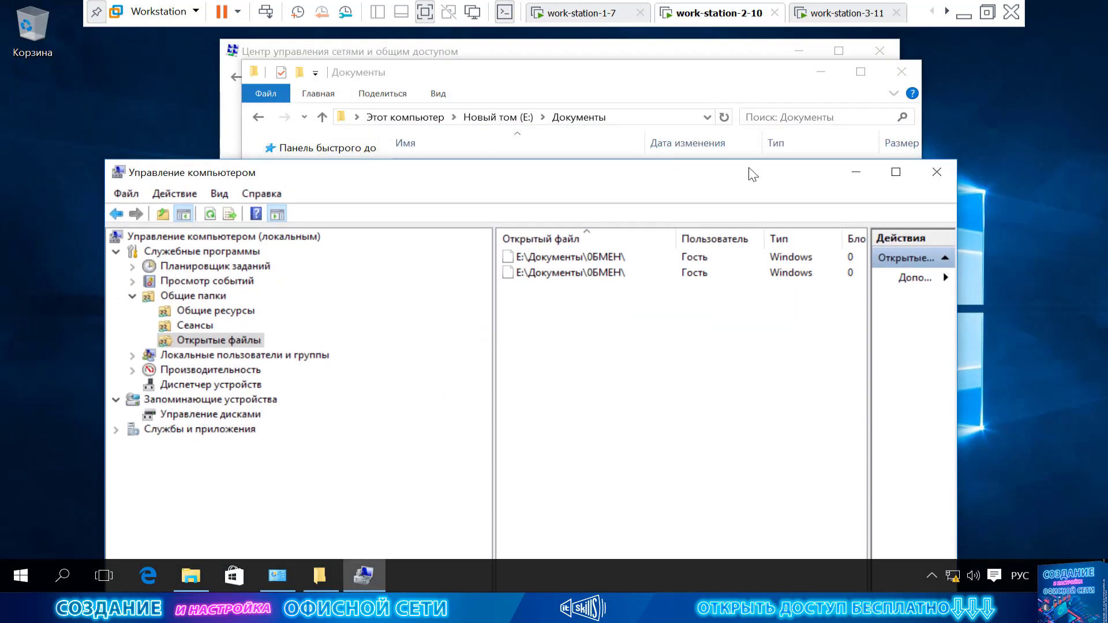
click(933, 172)
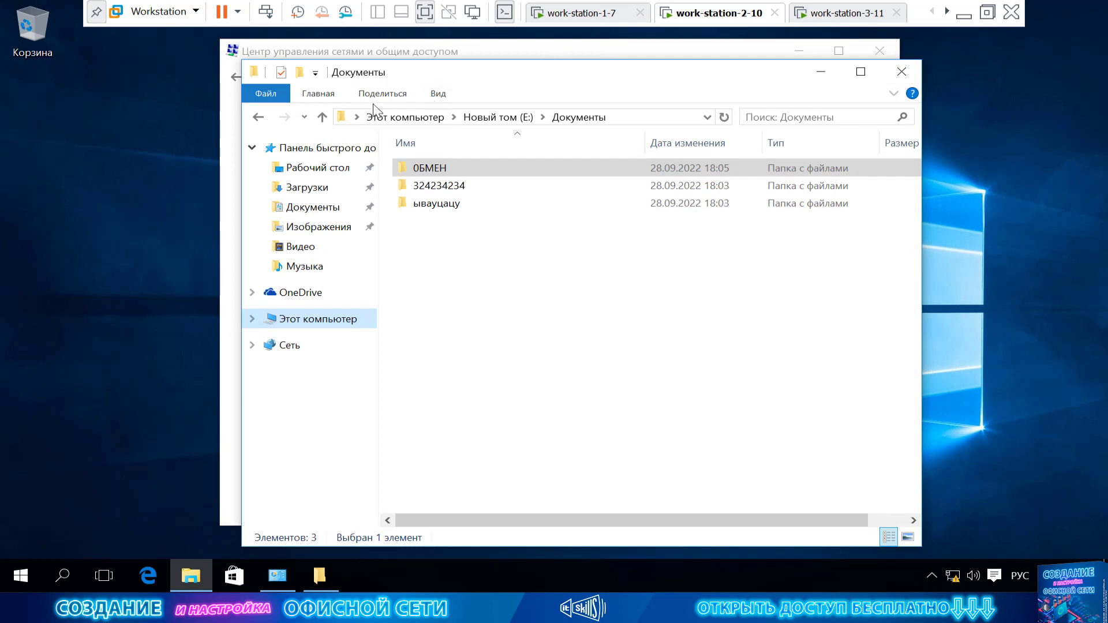
Go to Control Panel and show all its items as small icons.
click(356, 117)
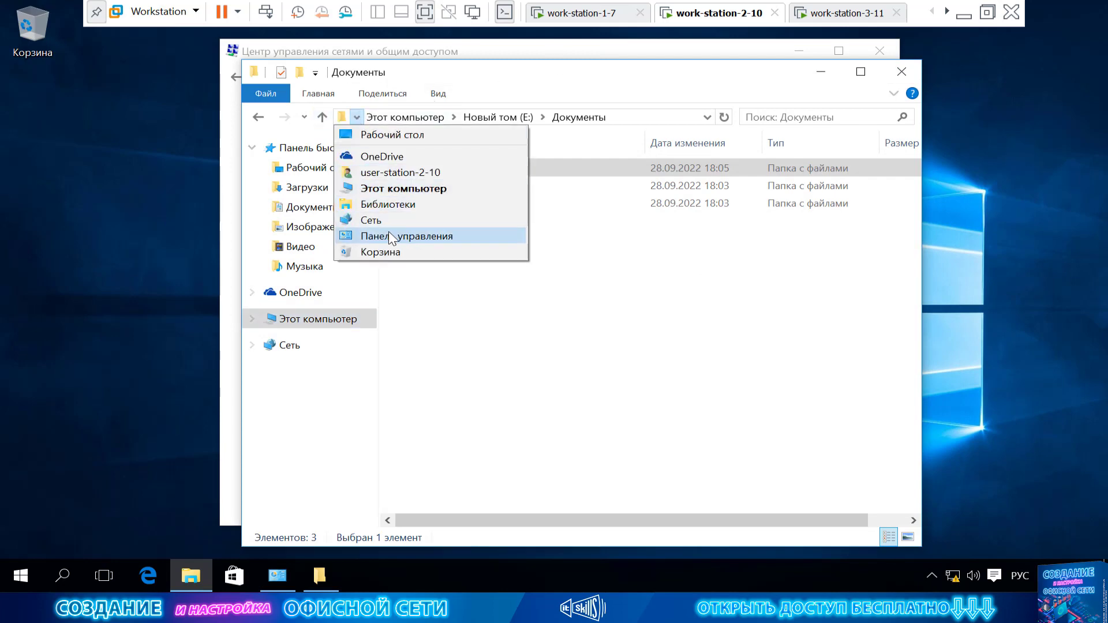
click(404, 235)
click(815, 137)
click(834, 196)
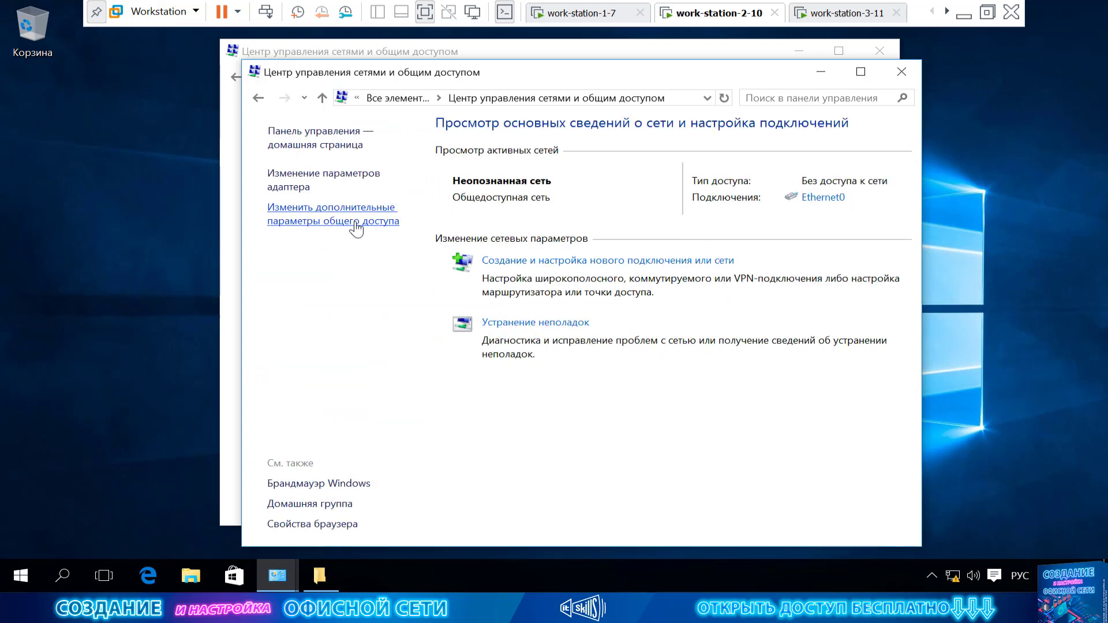
Turn on password-protected sharing under All networks, save, and return to work-station-1-7.
click(355, 222)
click(571, 465)
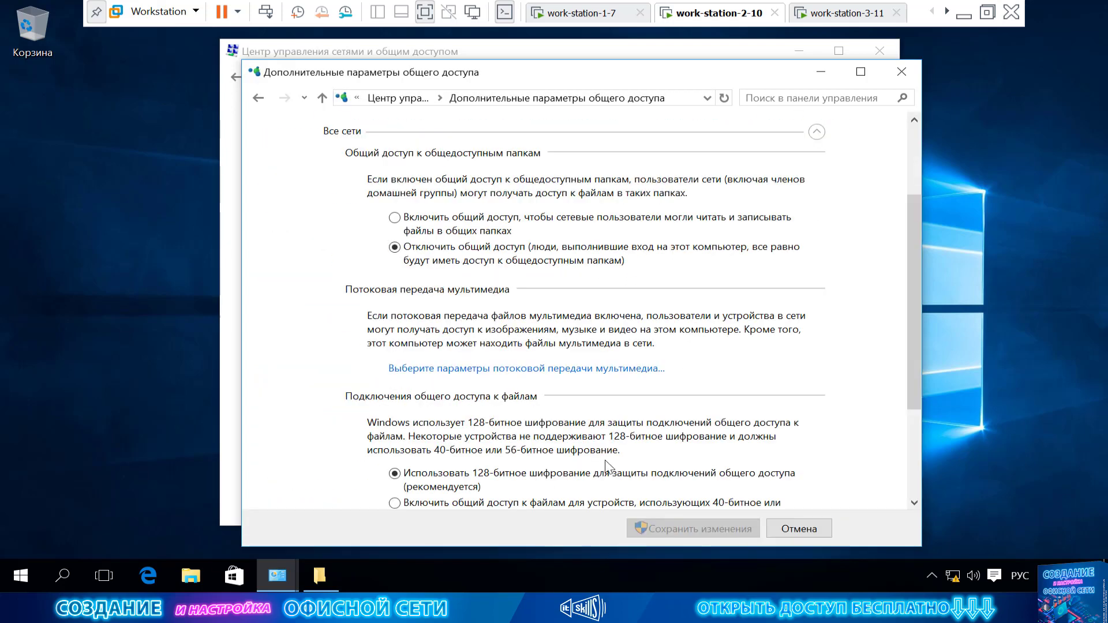
scroll(607, 461, down, 3)
click(600, 478)
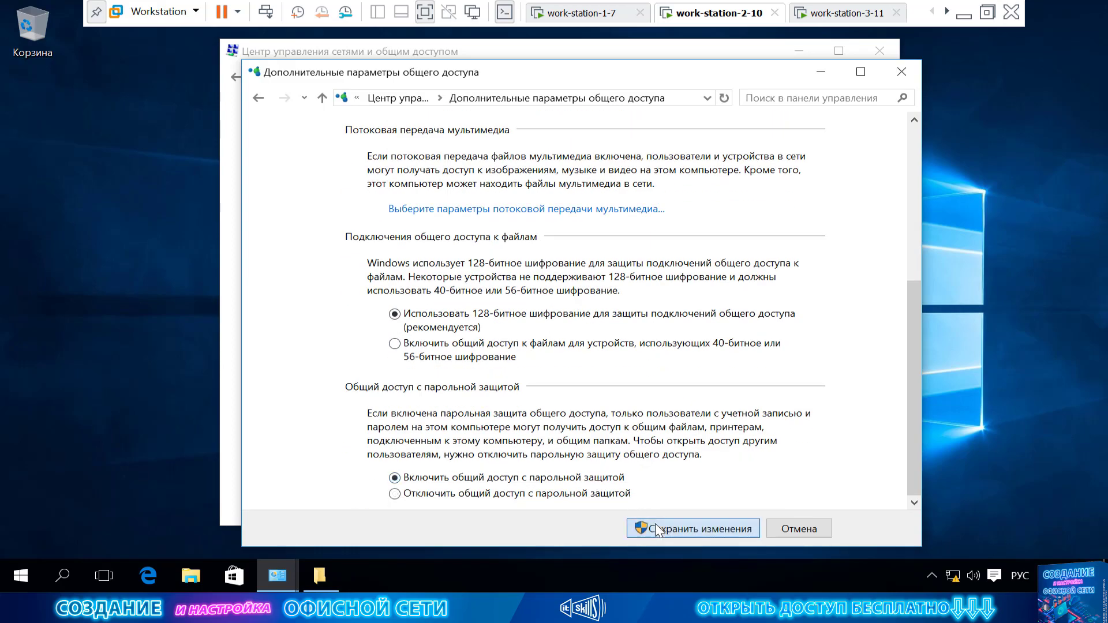
click(663, 528)
click(596, 17)
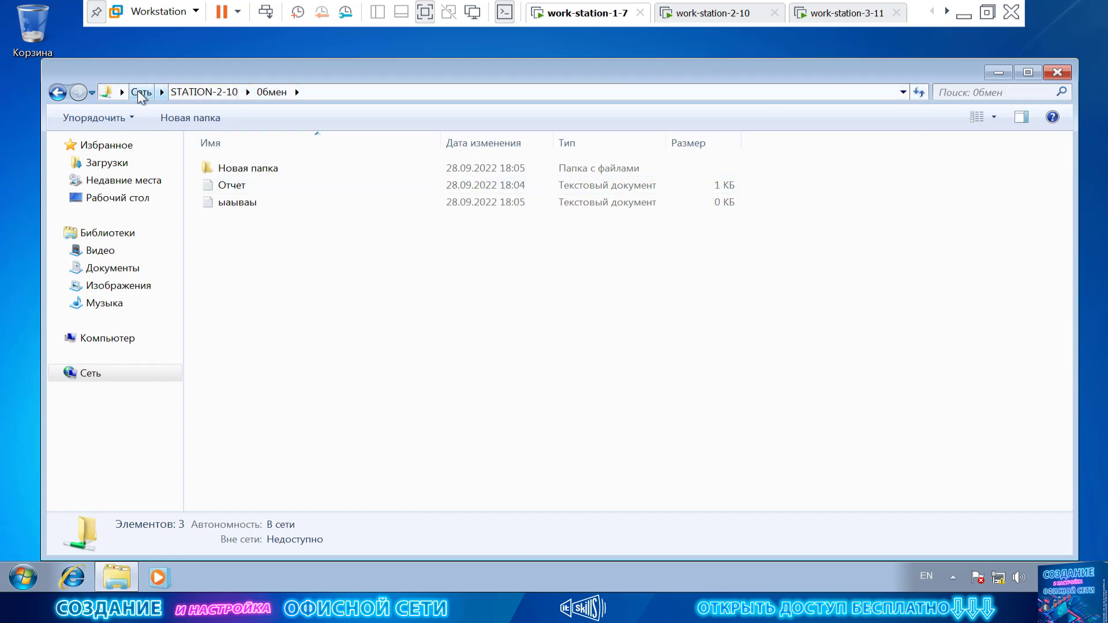
Browse into STATION-2-10's Обмен share, then back out to the network computer list.
click(210, 92)
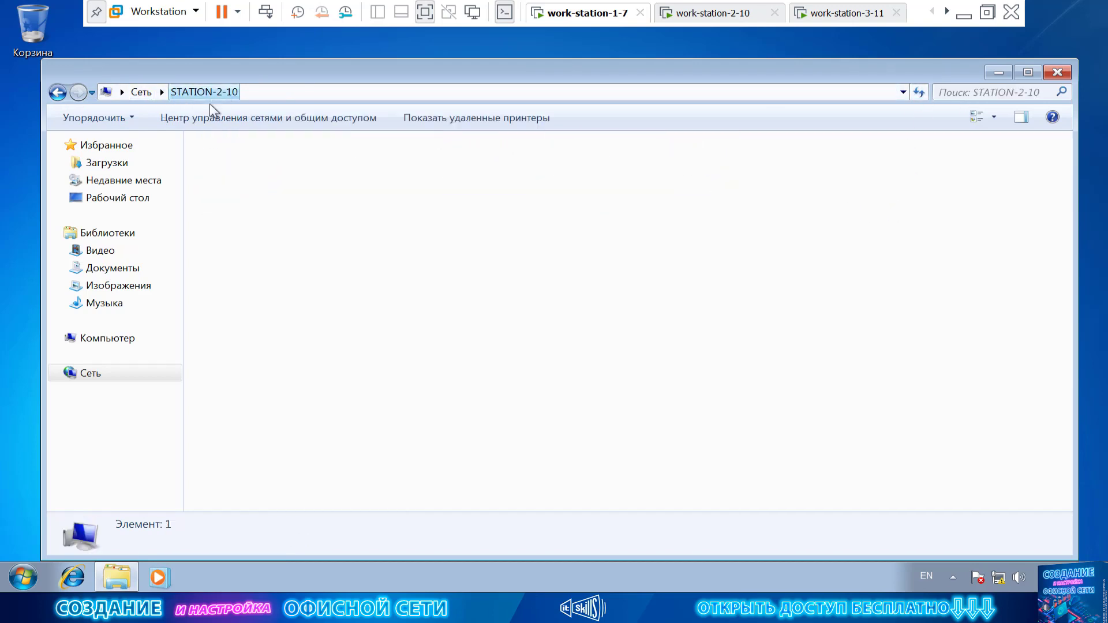
click(161, 92)
click(267, 180)
double_click(268, 180)
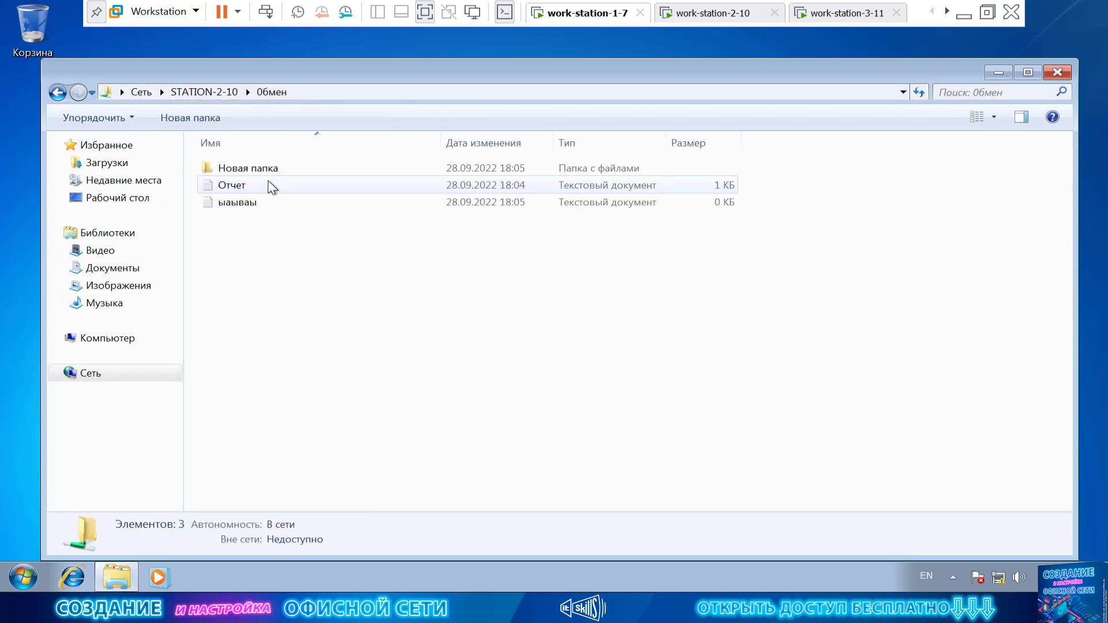
click(202, 93)
click(141, 92)
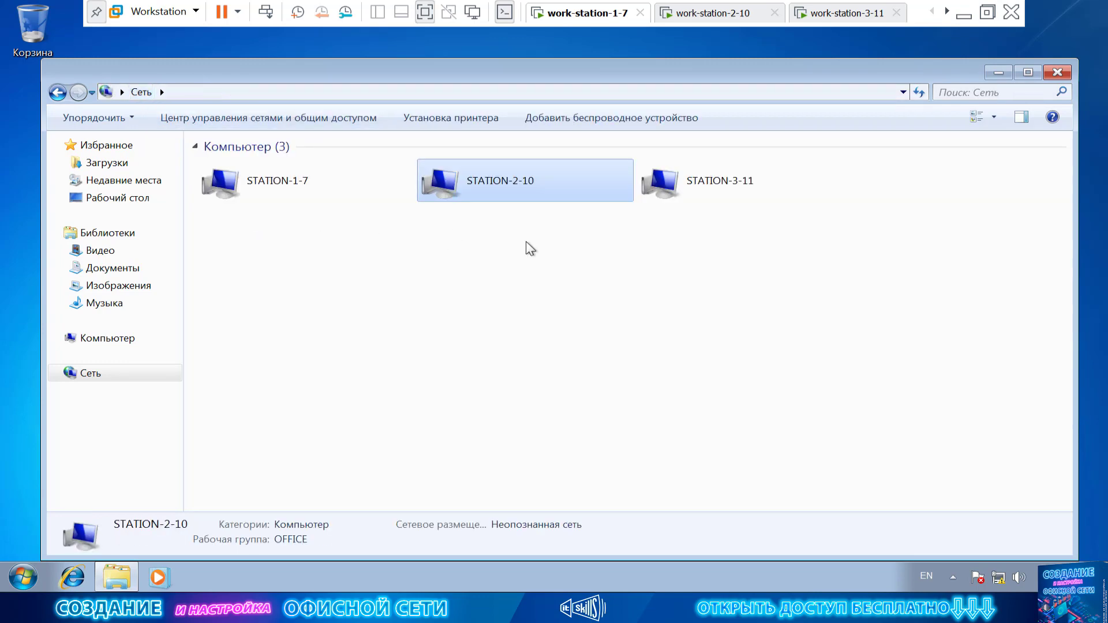
double_click(515, 177)
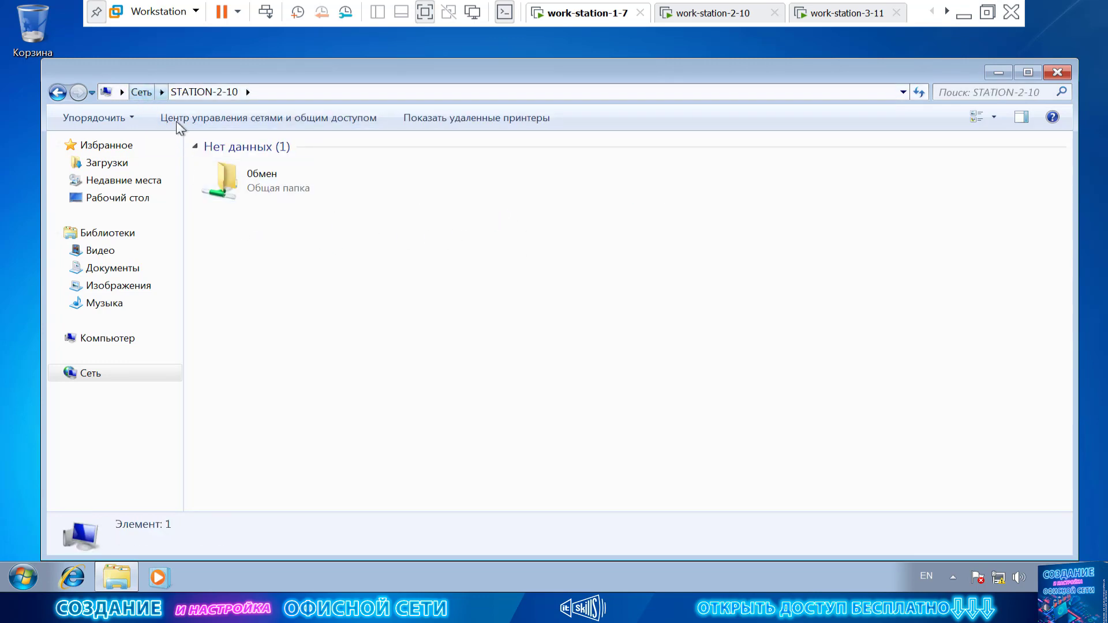
key(BackSpace)
Refresh the Network view, reopen STATION-2-10's Обмен share, then return to work-station-2-10.
right_click(357, 265)
click(450, 312)
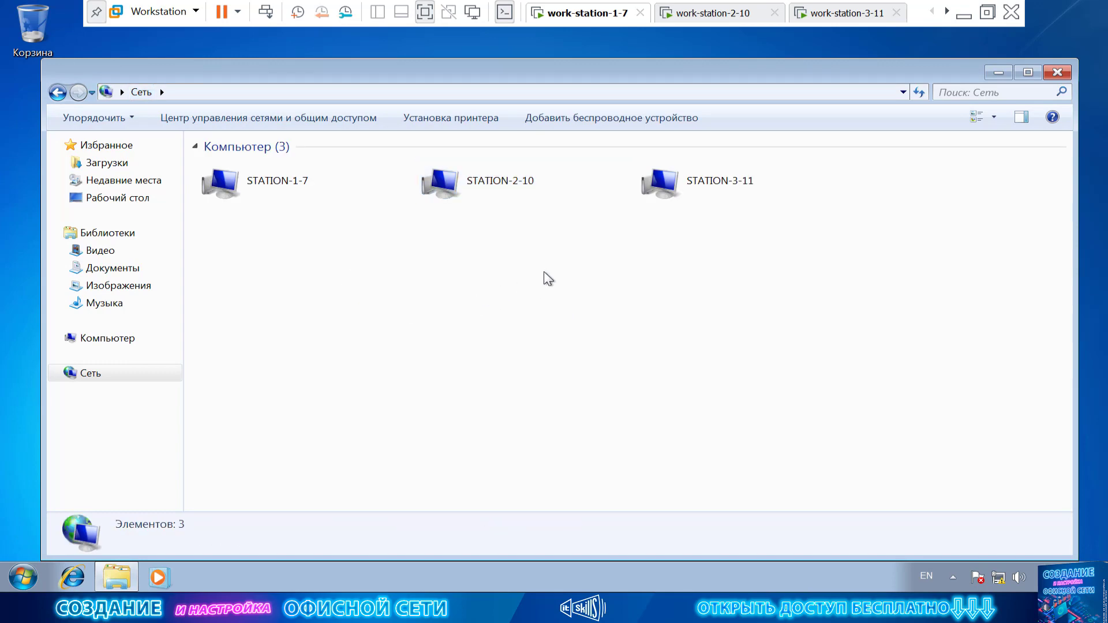
double_click(530, 196)
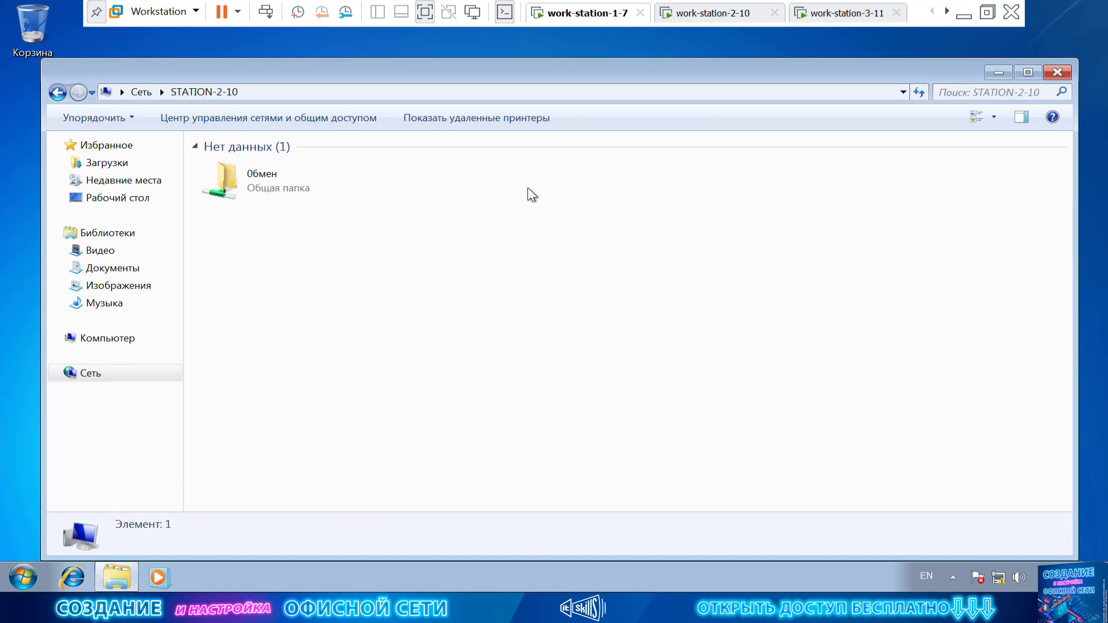
double_click(296, 190)
click(58, 93)
click(58, 93)
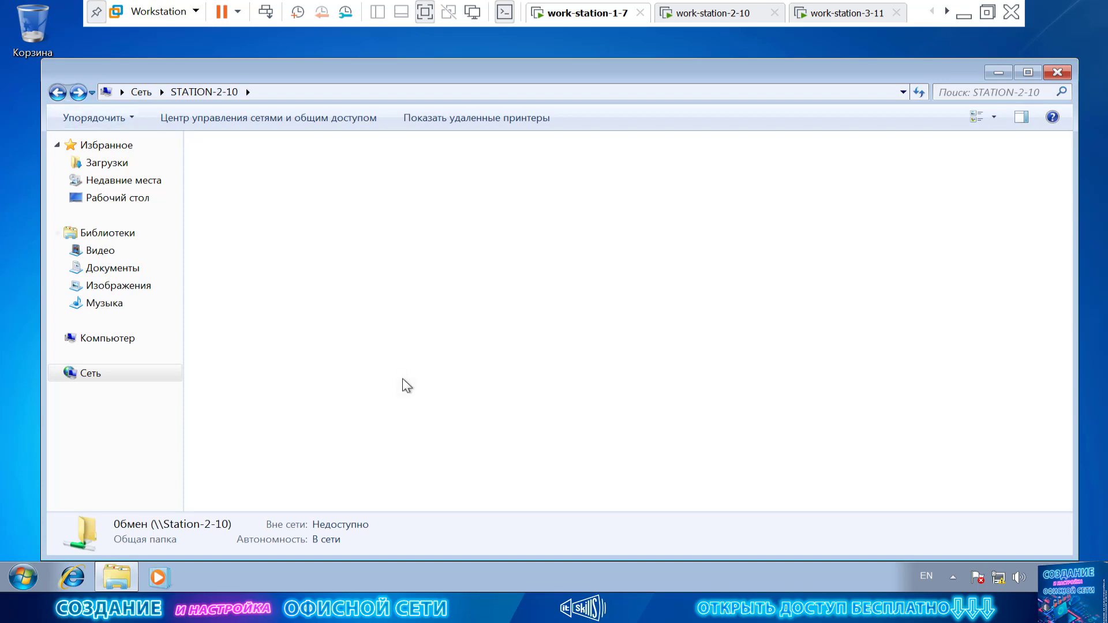
click(713, 13)
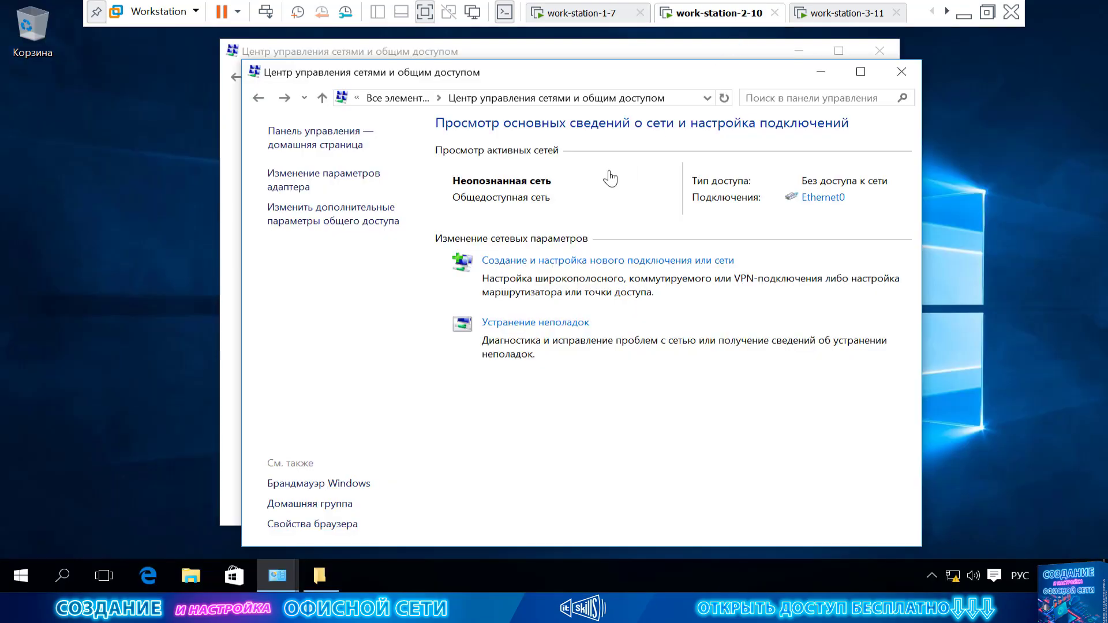
Open Computer Management for This PC and expand Shared Folders.
click(189, 577)
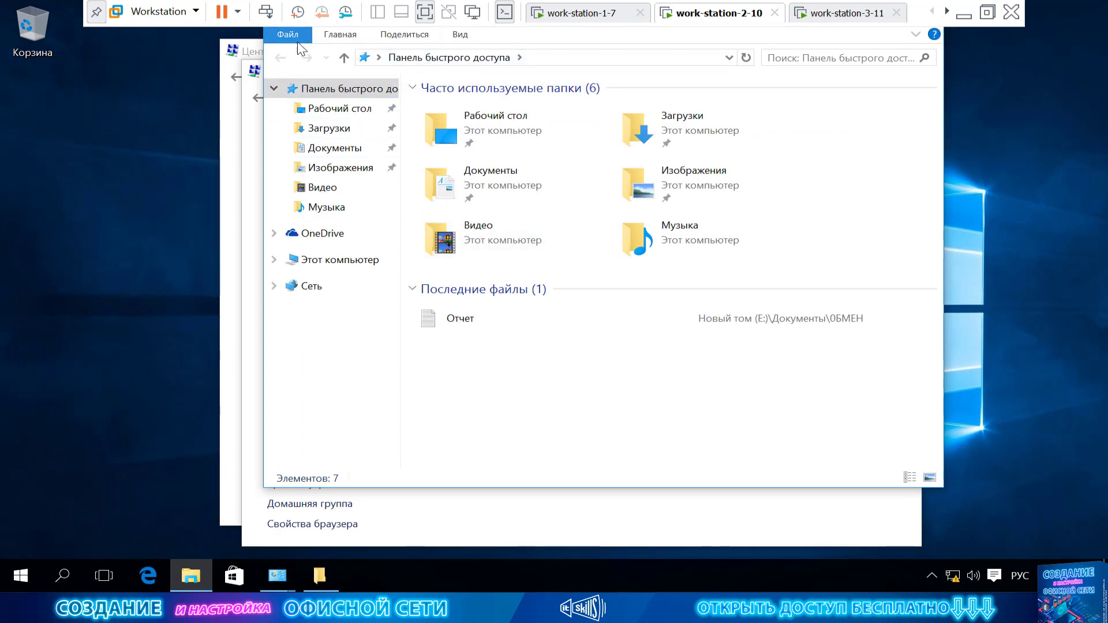
click(338, 259)
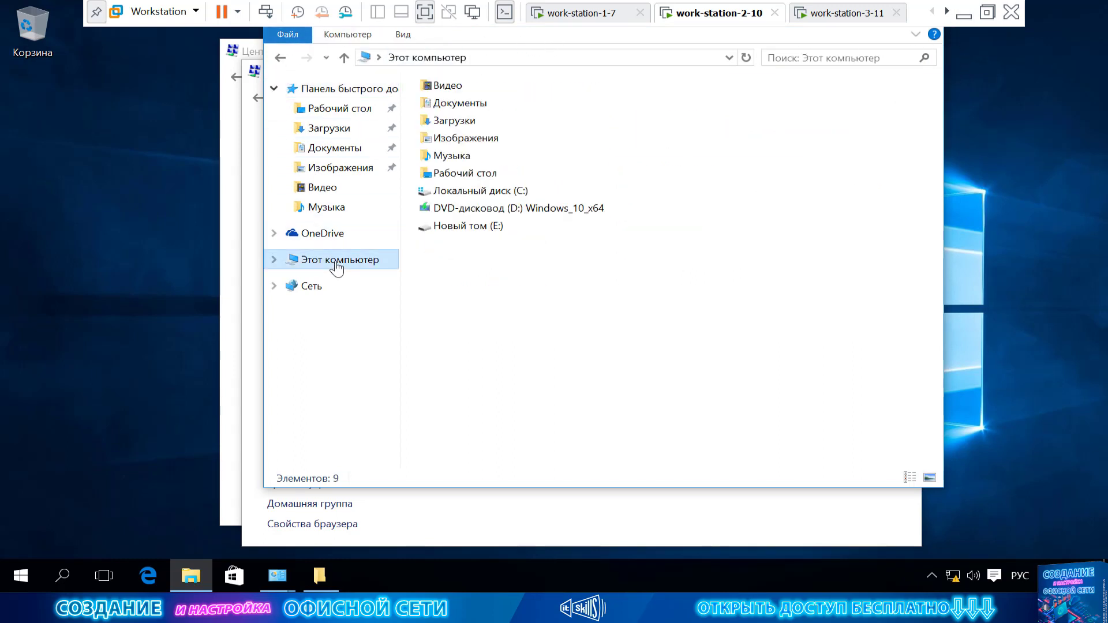
right_click(334, 257)
click(494, 294)
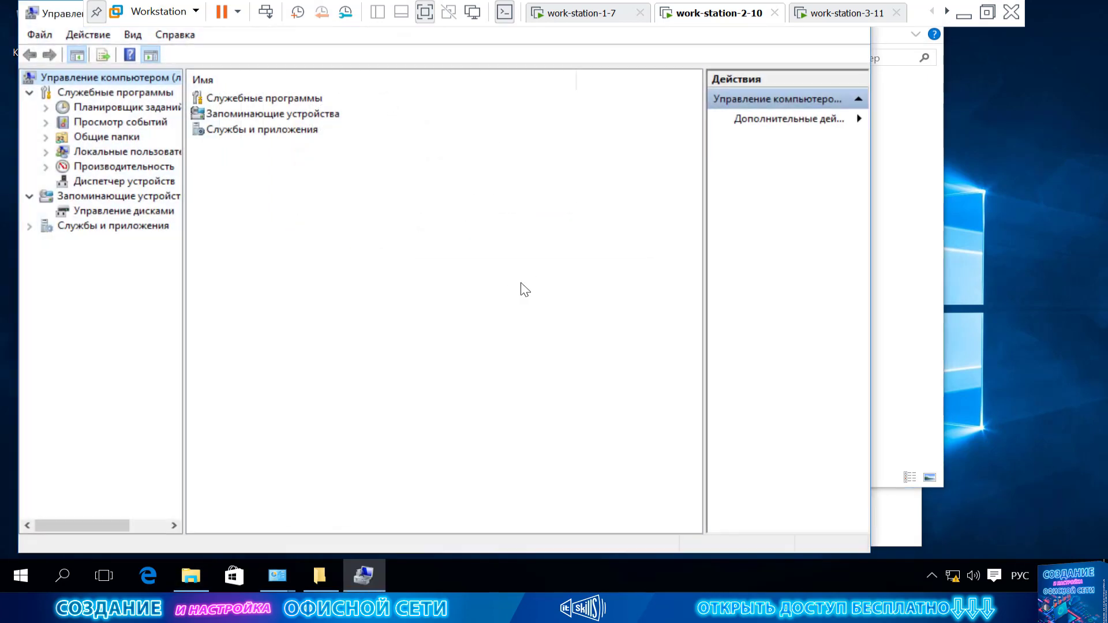
double_click(115, 137)
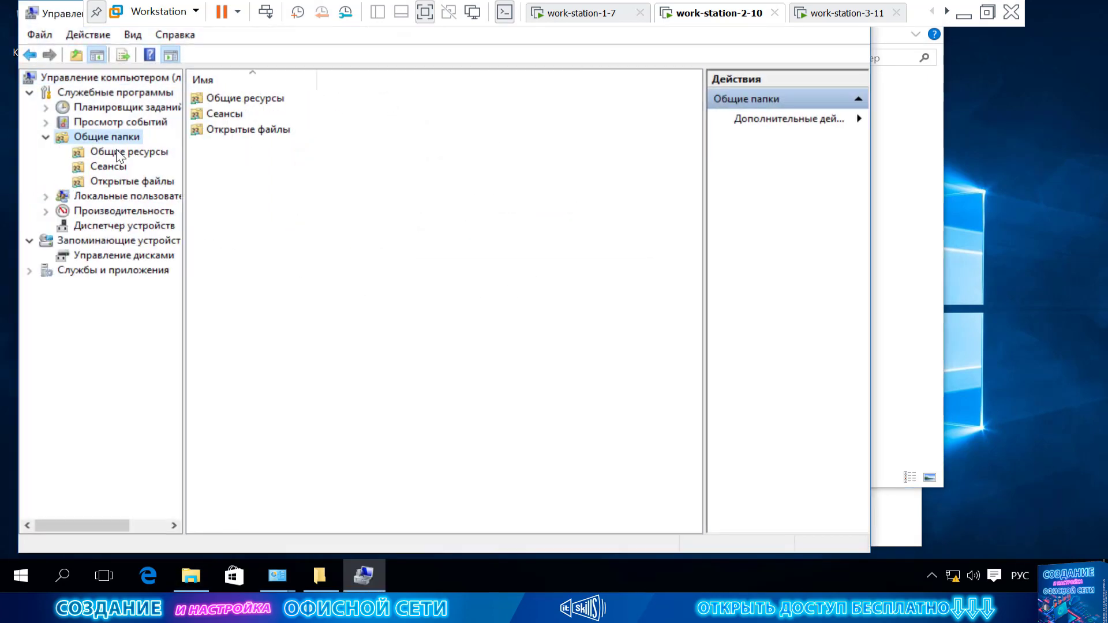
Review and refresh the Open Files, Sessions and Shares lists, then return to work-station-1-7.
click(119, 182)
right_click(277, 169)
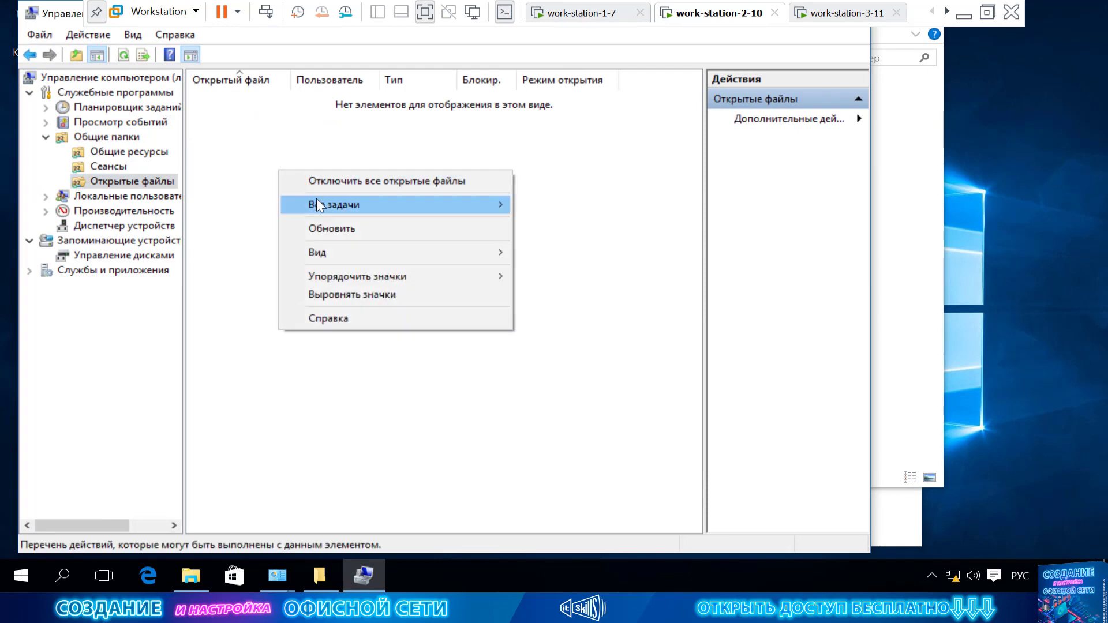
click(330, 226)
click(111, 167)
right_click(296, 167)
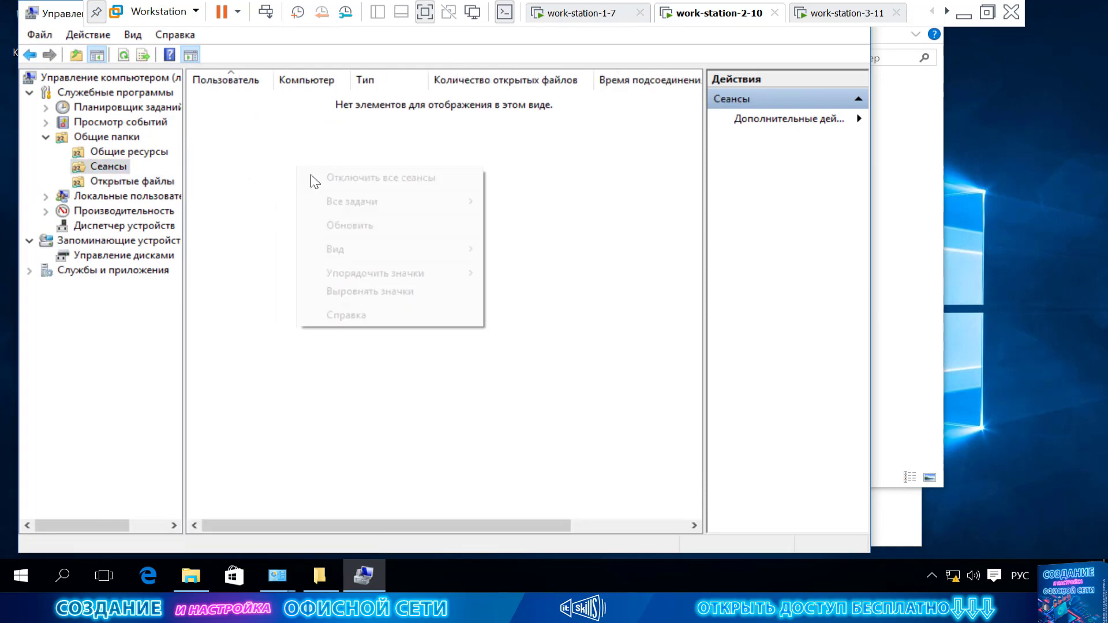
click(339, 225)
click(125, 153)
right_click(371, 200)
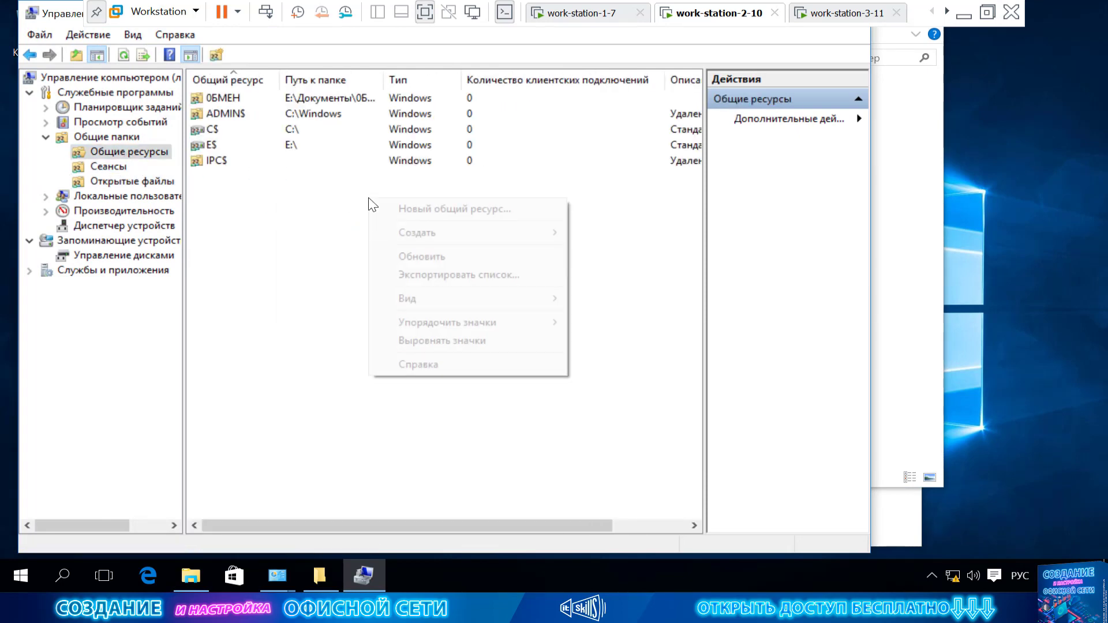
click(399, 255)
click(593, 11)
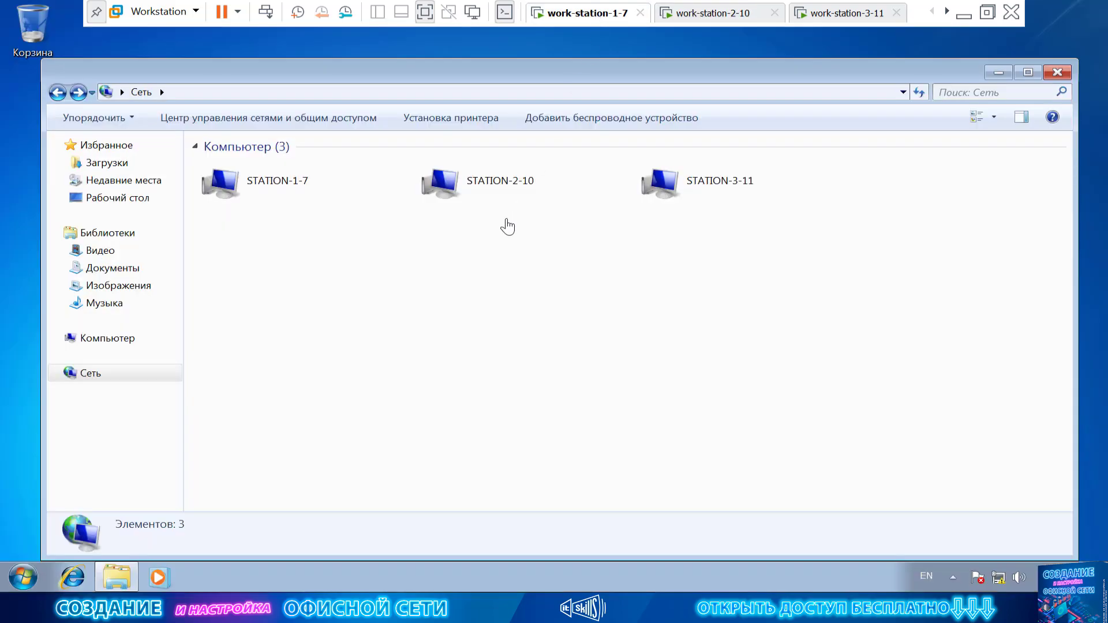
double_click(503, 183)
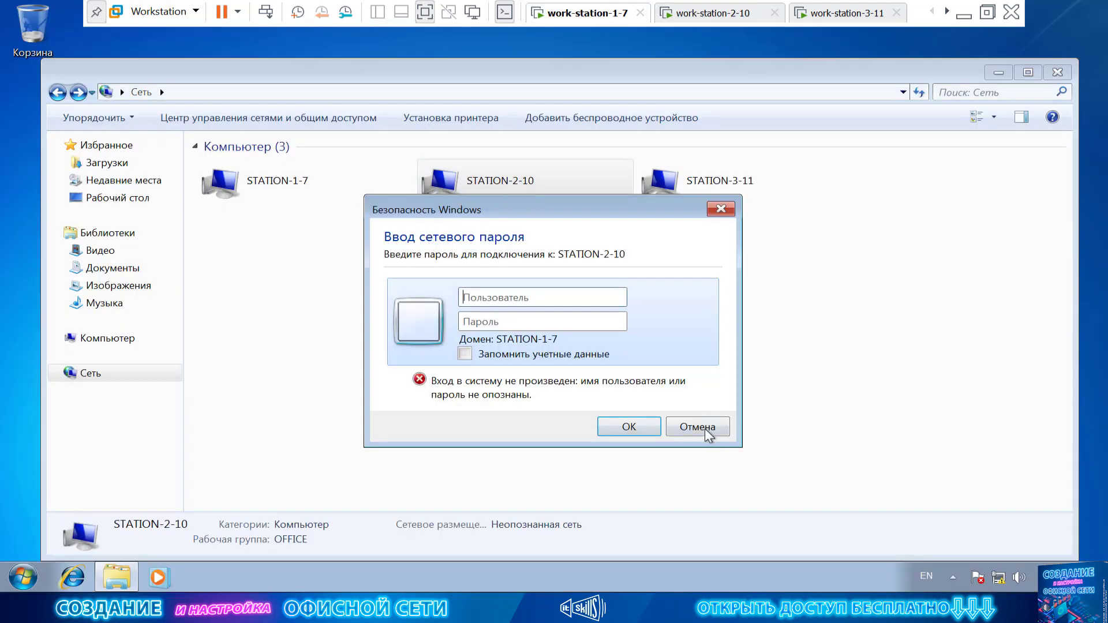
click(697, 427)
click(735, 21)
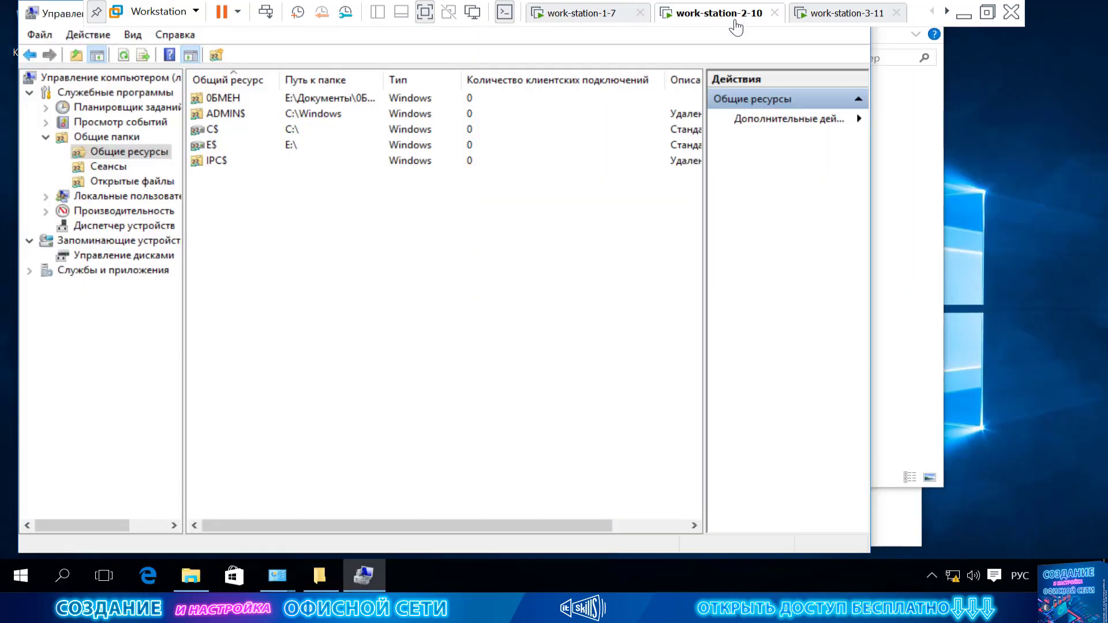
click(138, 181)
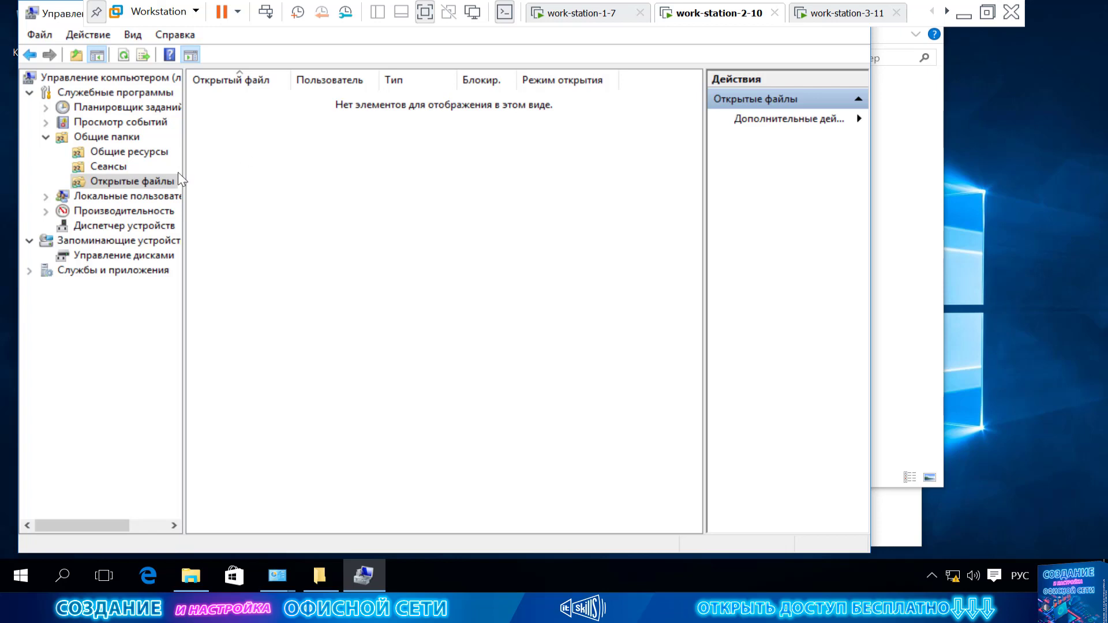
click(110, 167)
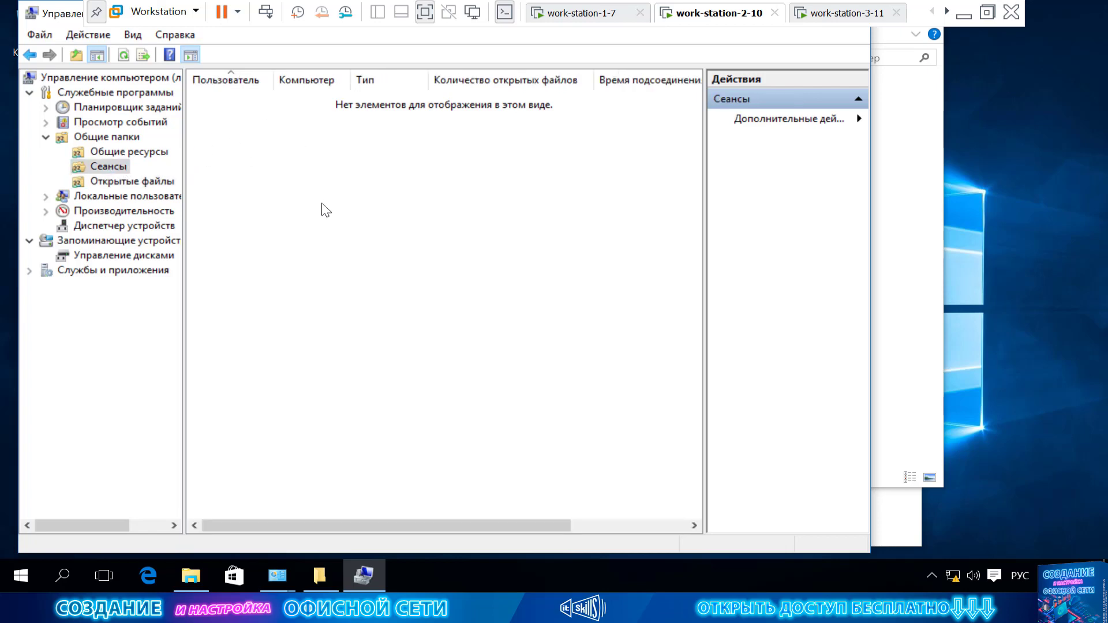
drag(398, 244, 188, 85)
drag(457, 262, 295, 142)
click(568, 15)
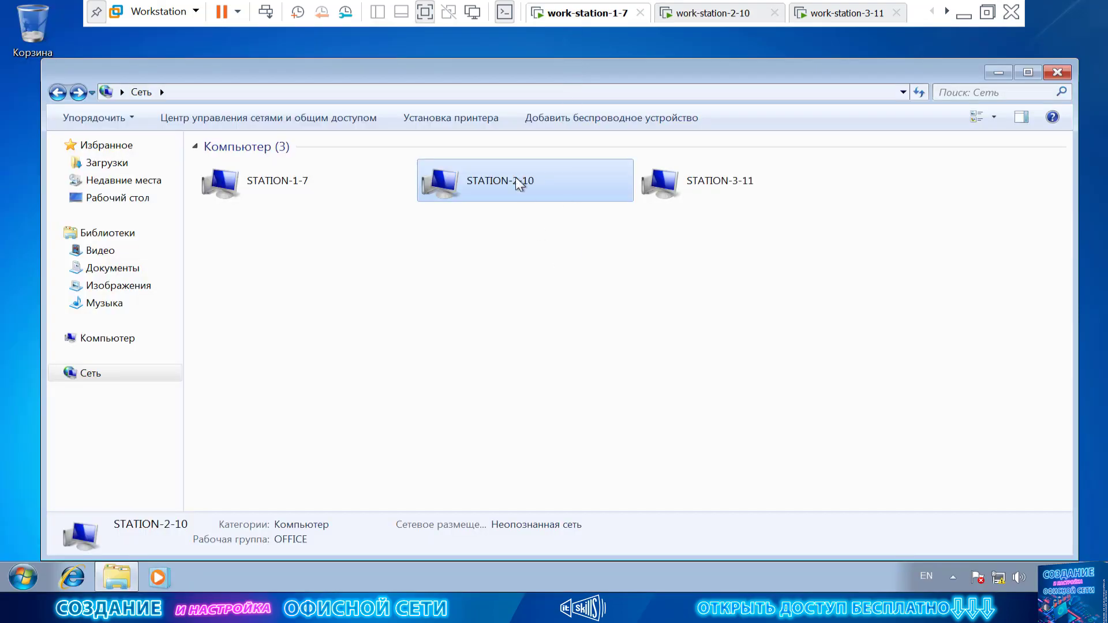
double_click(520, 185)
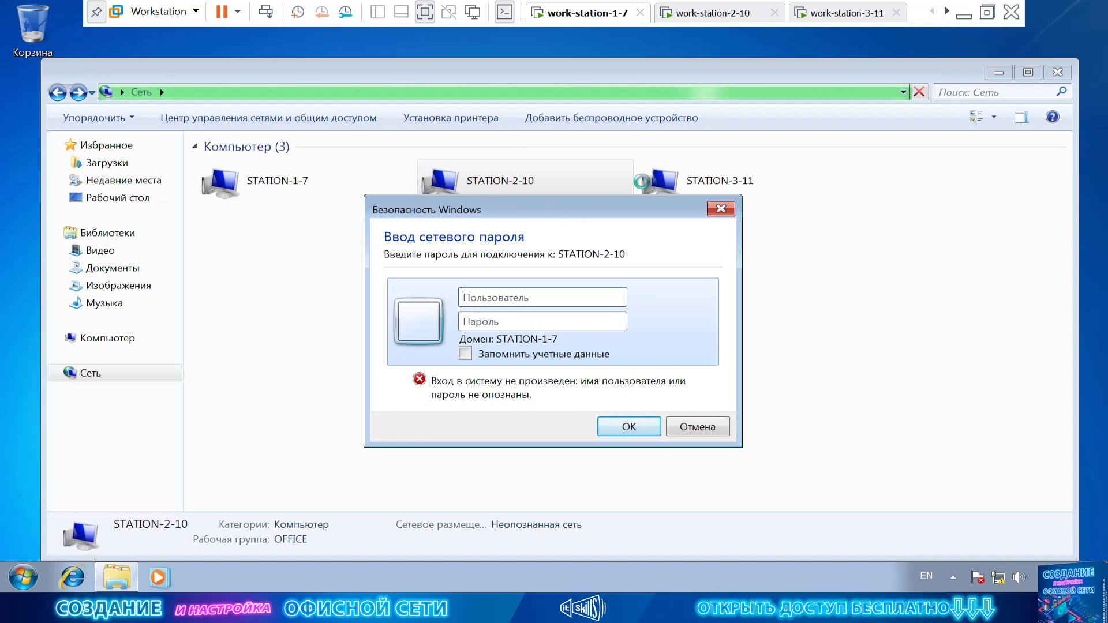
click(693, 425)
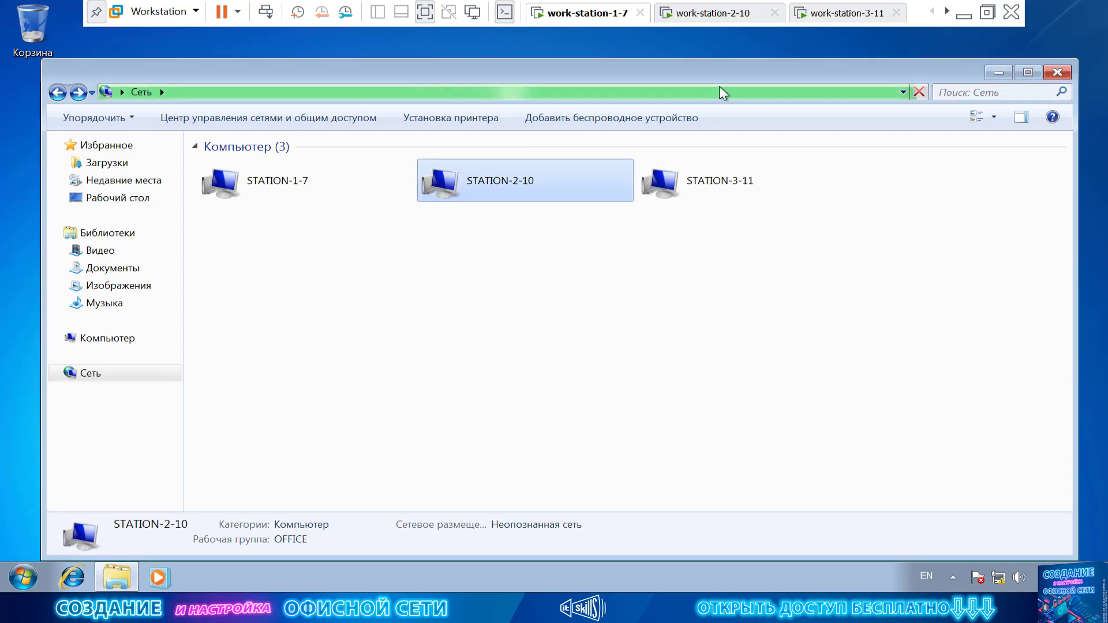
On work-station-2-10, close Computer Management, Explorer, both Network Center windows and the share properties.
click(703, 15)
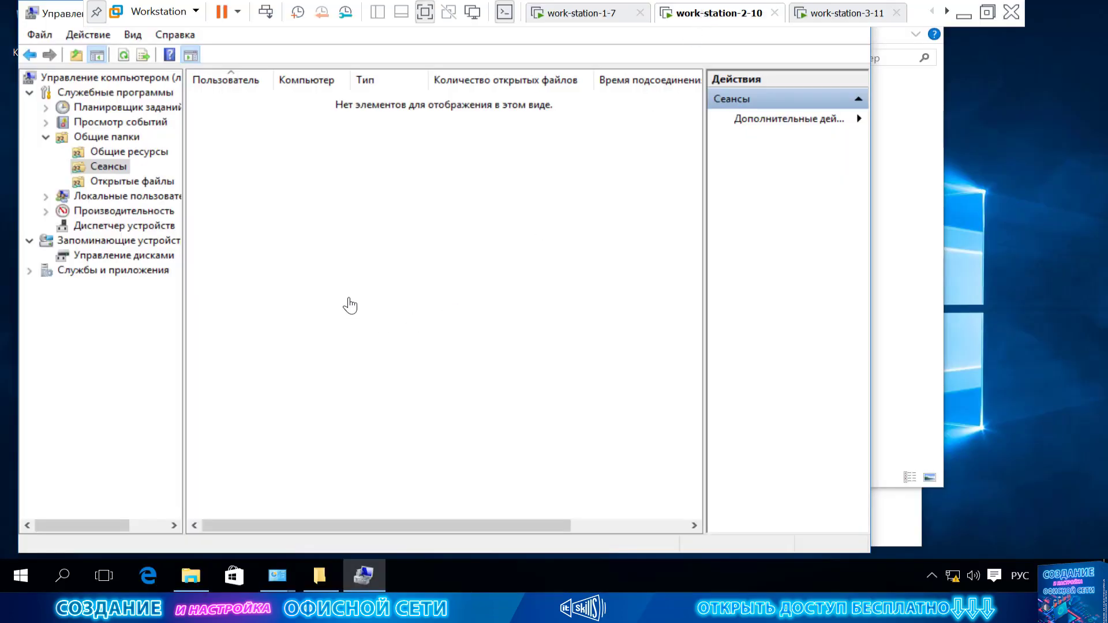
drag(66, 17, 214, 142)
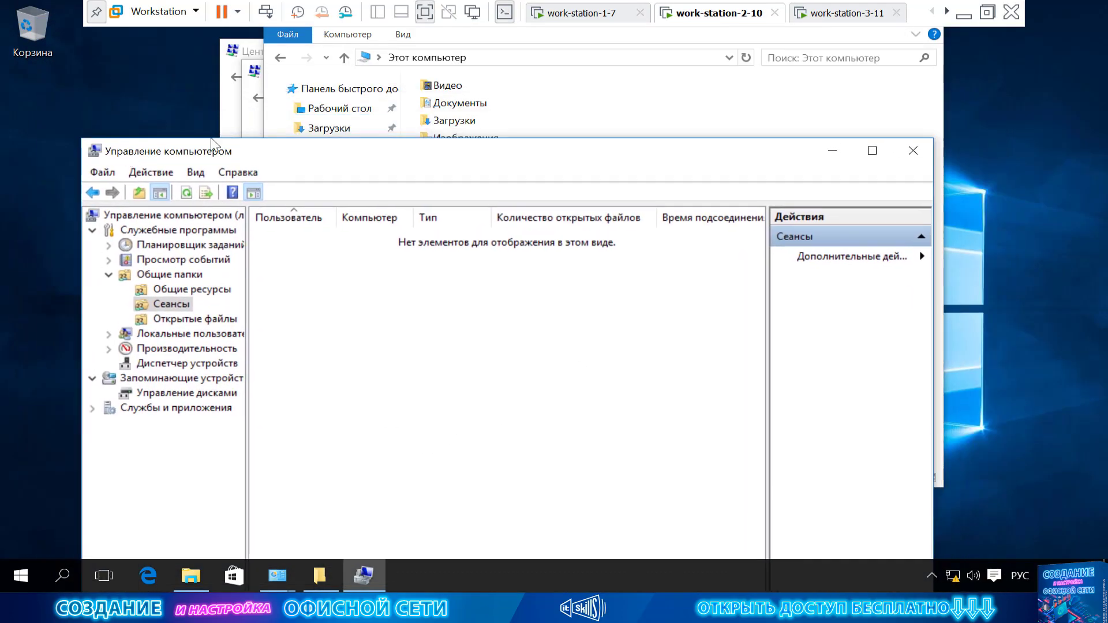
click(925, 152)
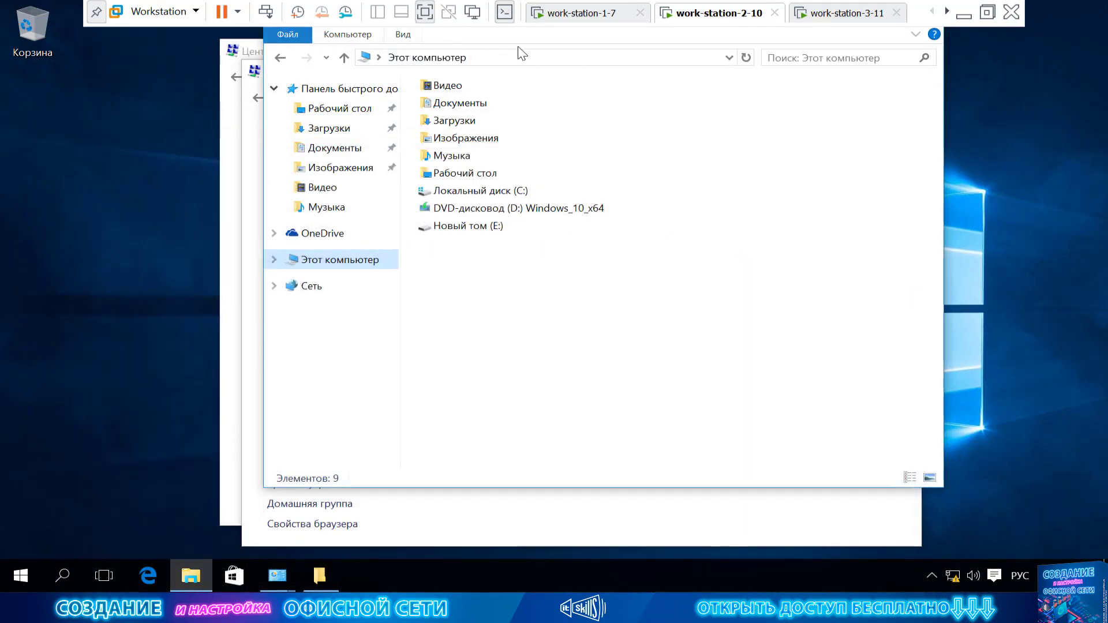
right_click(192, 578)
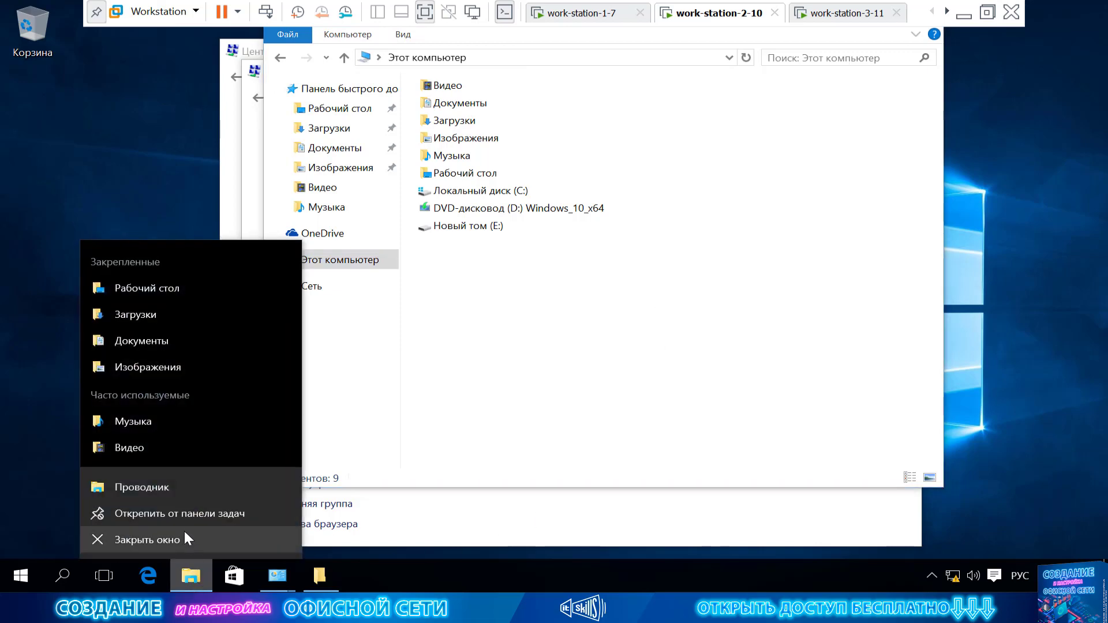
click(182, 537)
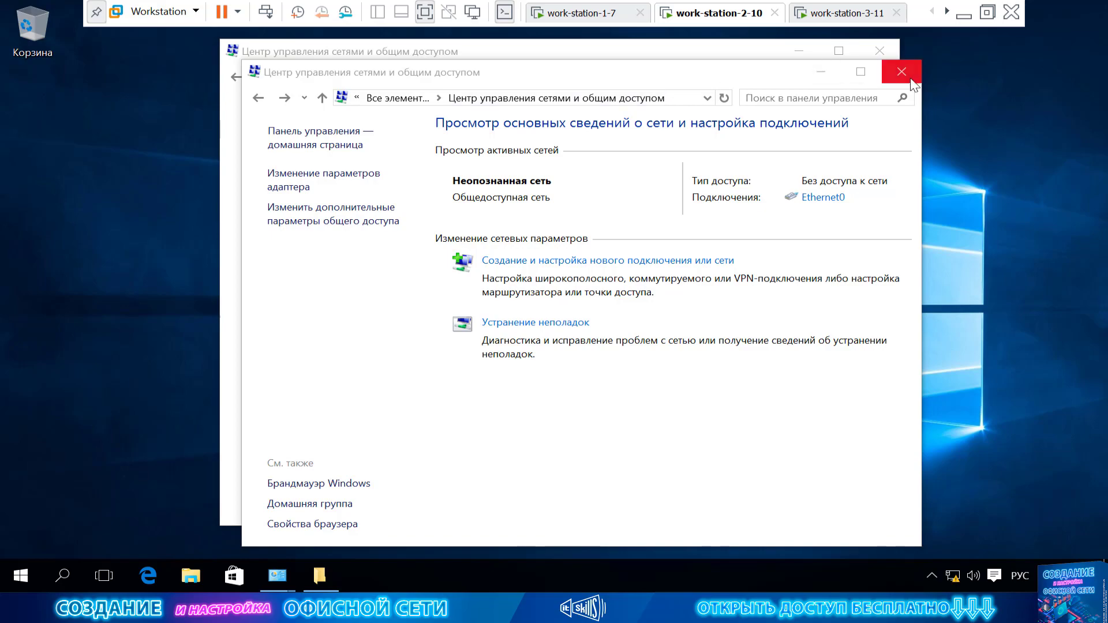
click(901, 72)
click(879, 51)
click(743, 99)
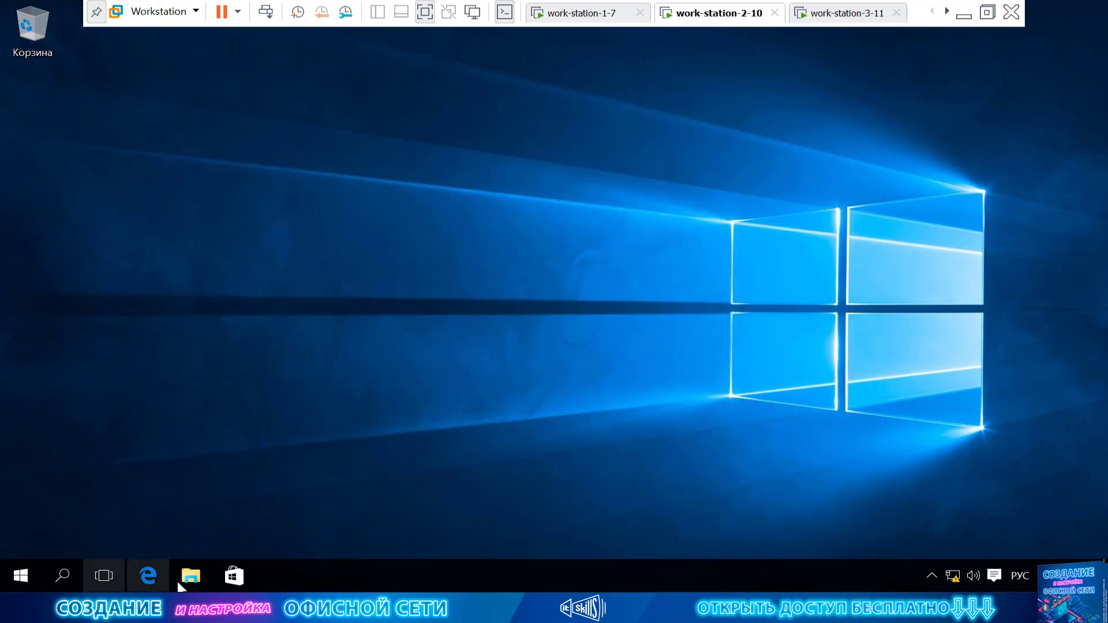
Open Computer Management for This PC and list the Local Users and Groups users.
click(178, 579)
right_click(287, 298)
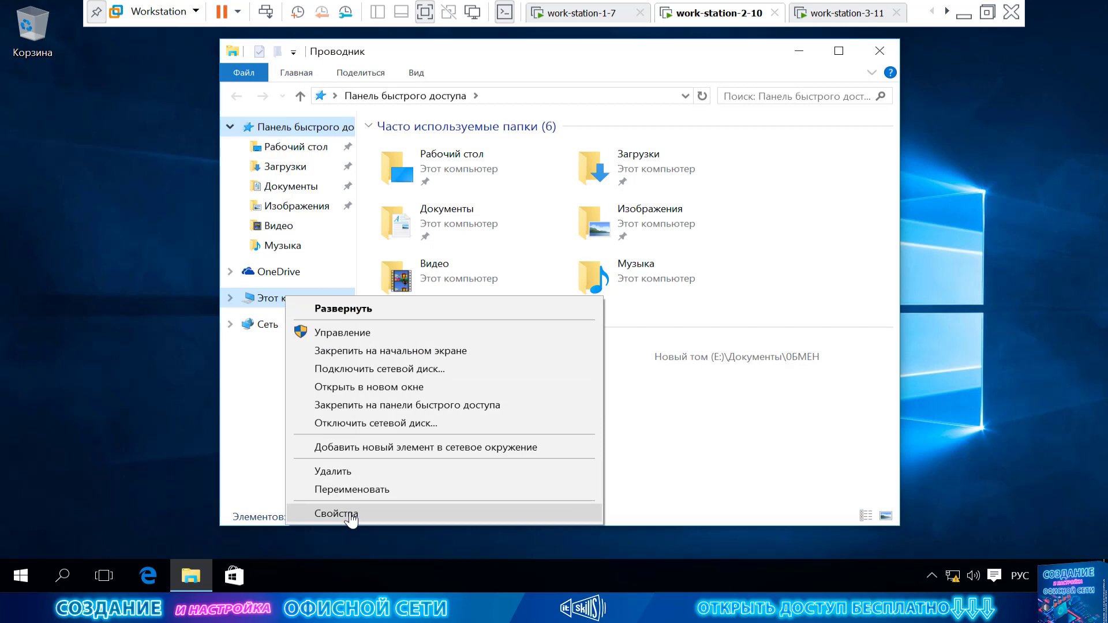
click(365, 333)
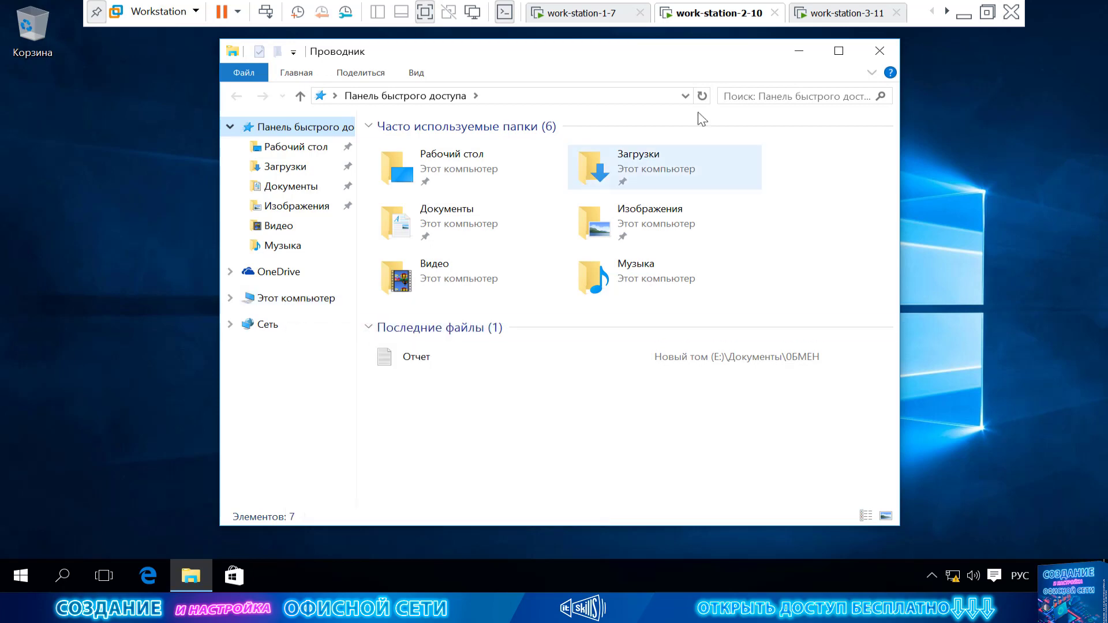
drag(69, 20, 203, 62)
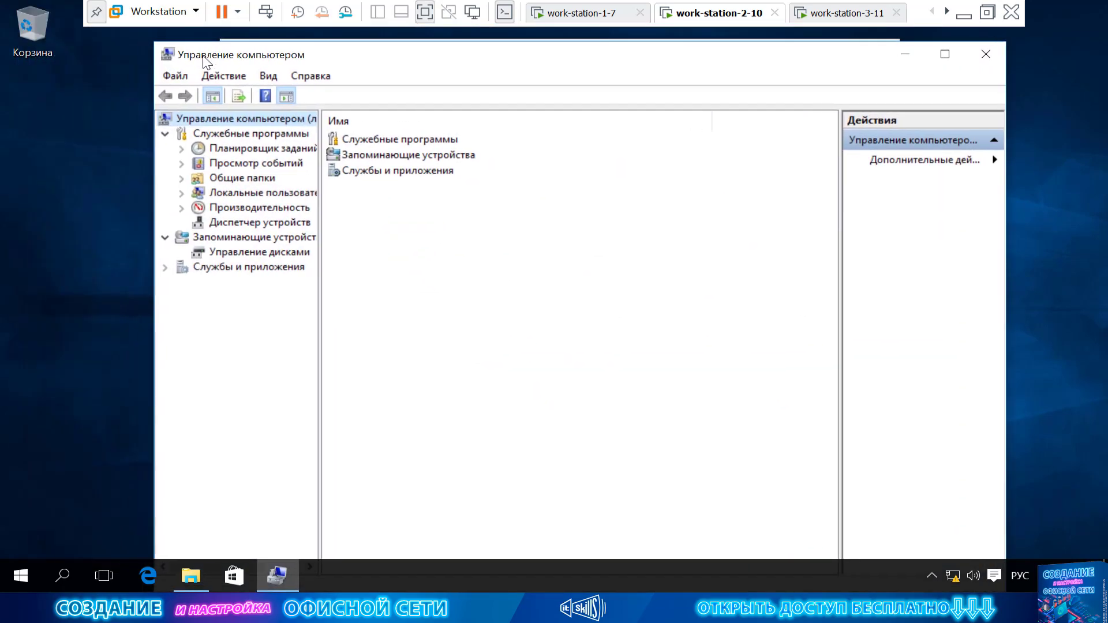
double_click(261, 196)
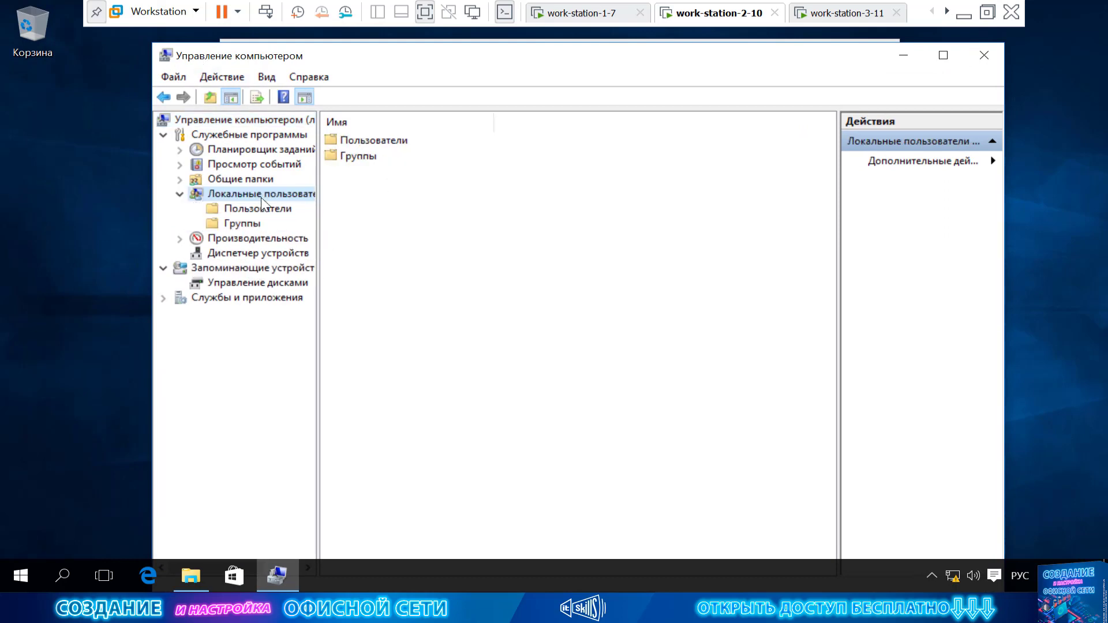
click(259, 211)
right_click(396, 235)
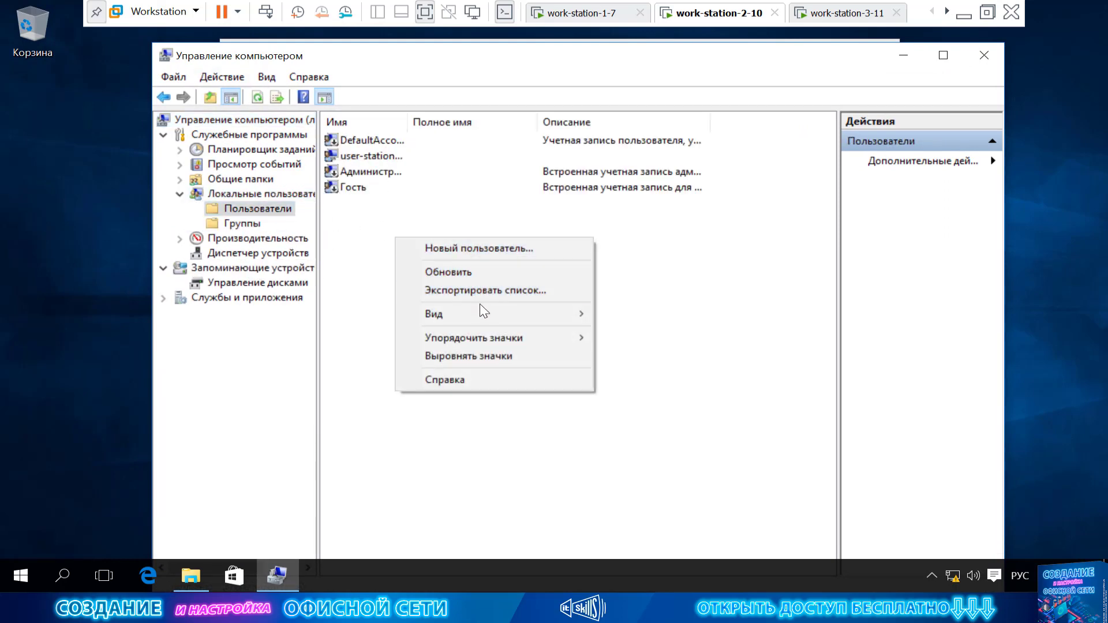
Create local user 'office' with an unchangeable, never-expiring password, then refresh the user list.
click(539, 248)
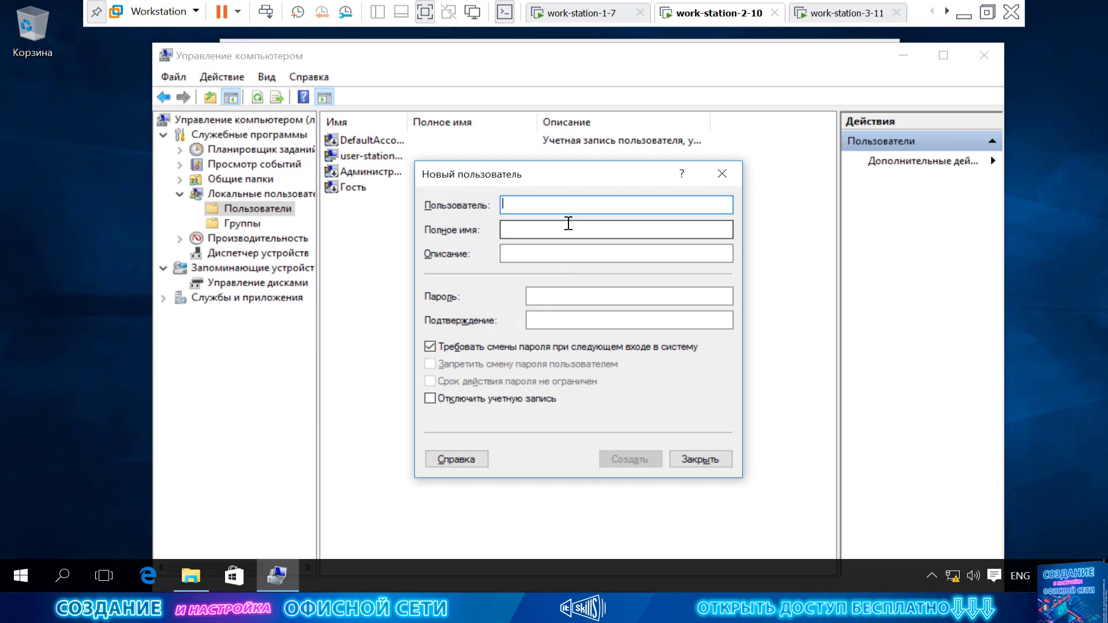
text(office)
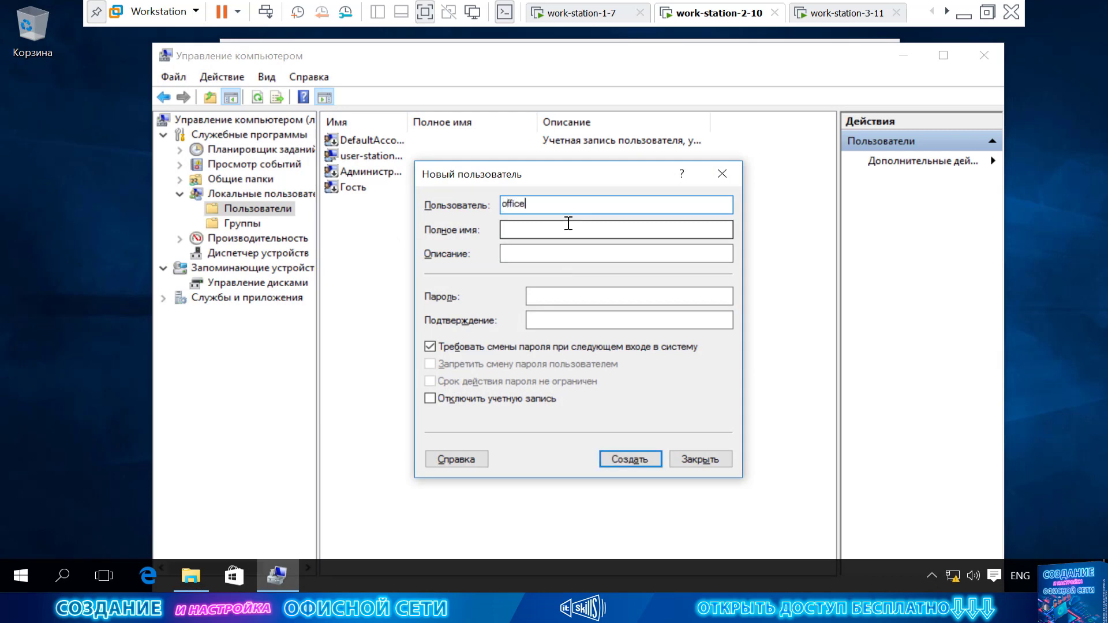
click(579, 298)
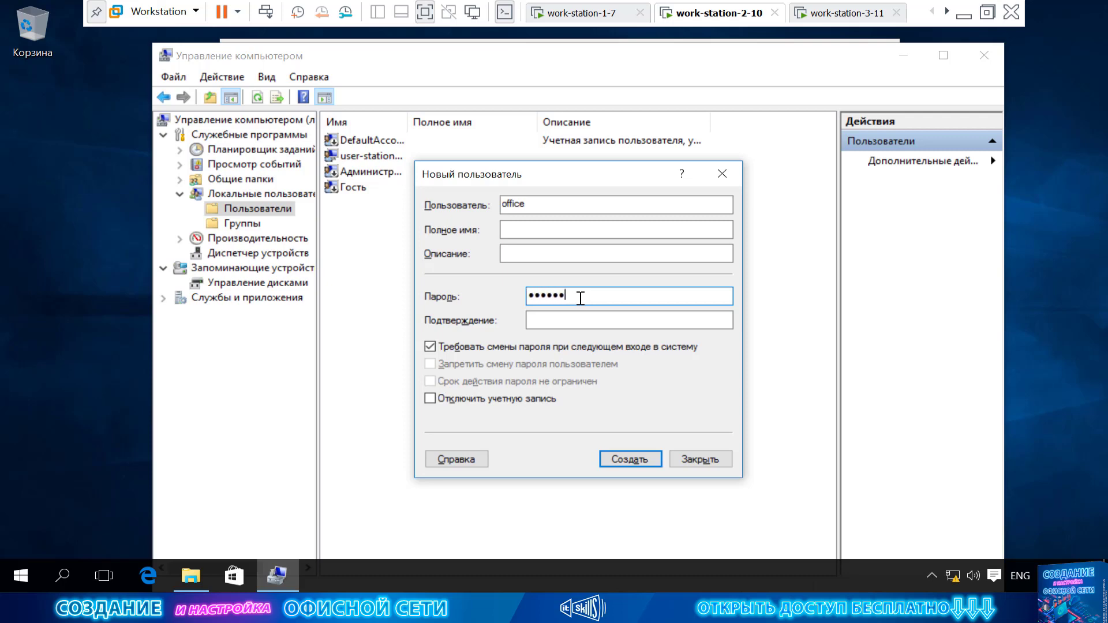
key(Tab)
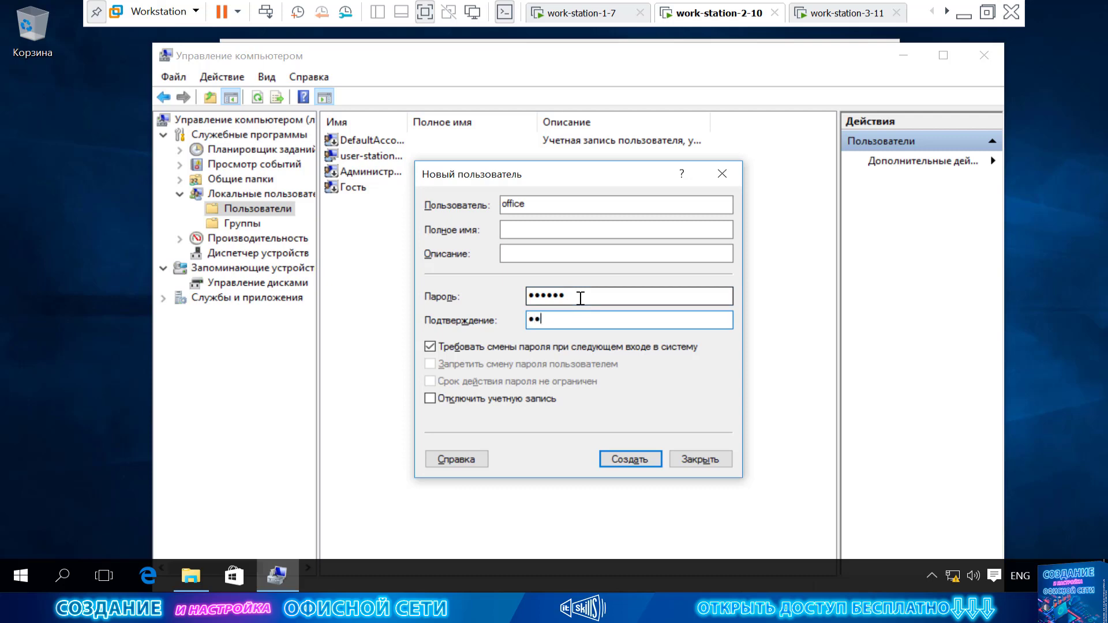
click(489, 346)
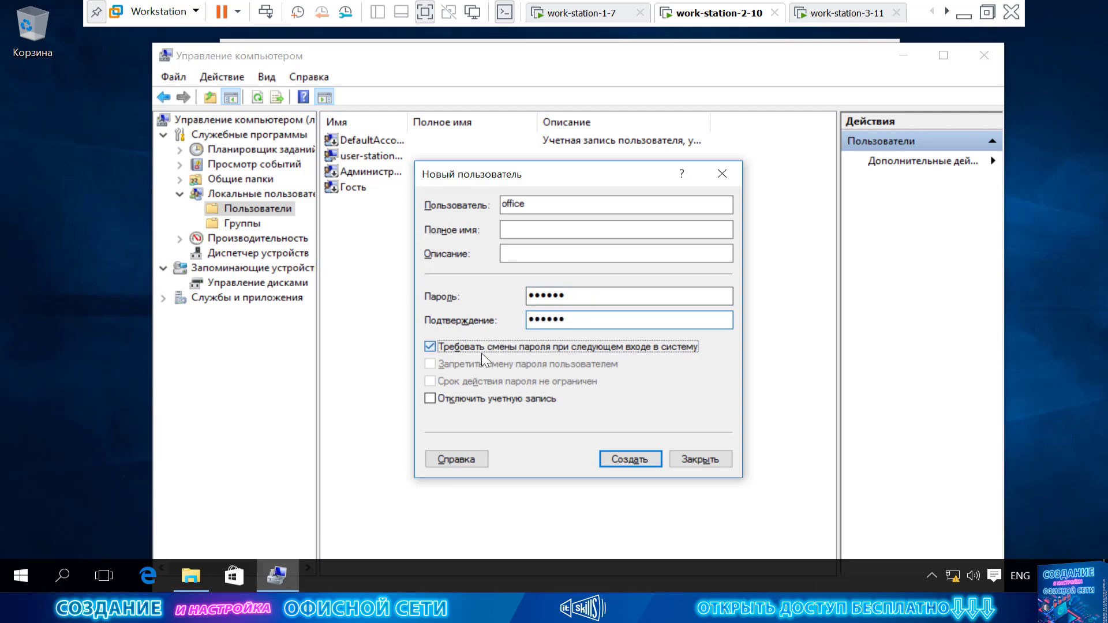
click(484, 363)
click(479, 380)
click(633, 458)
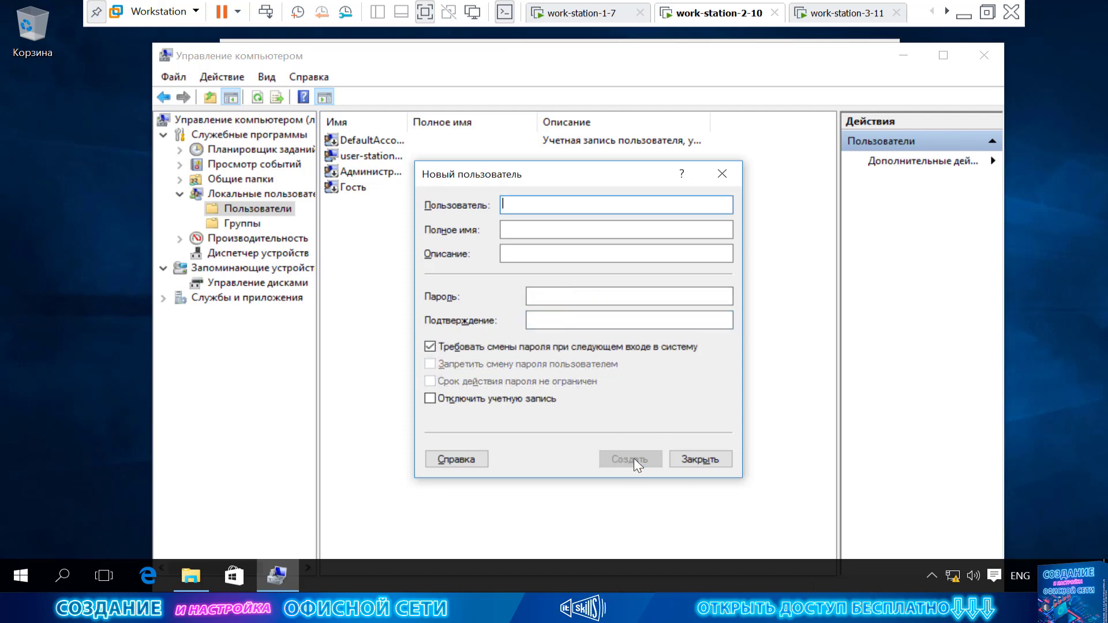
click(709, 460)
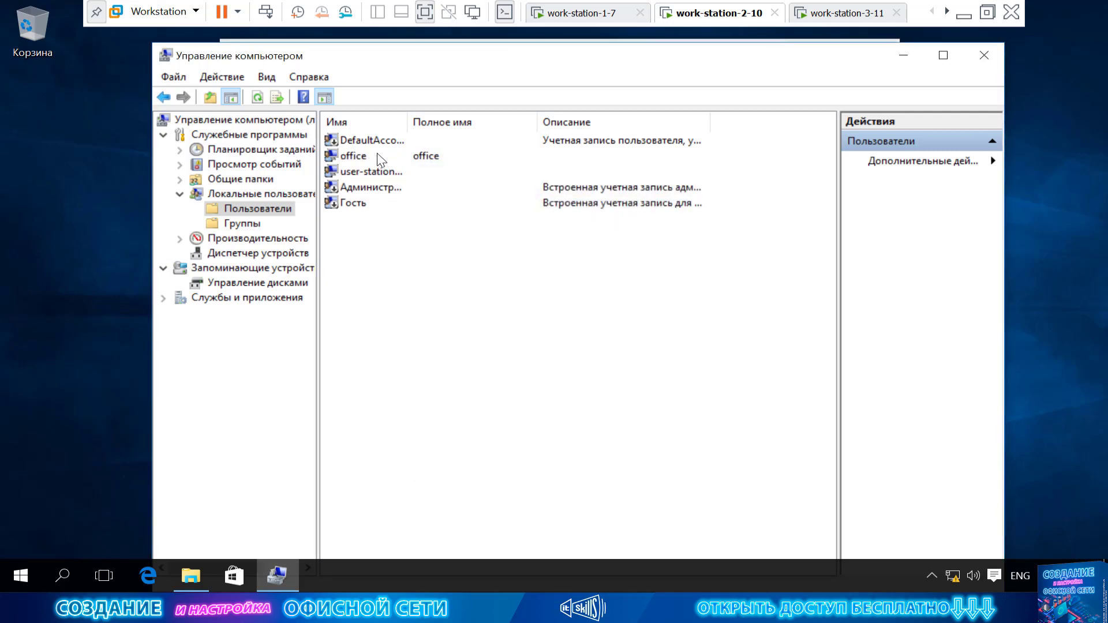
click(378, 161)
right_click(413, 274)
click(466, 308)
From work-station-1-7, sign in to STATION-2-10 as office with its password and open Обмен.
click(586, 15)
double_click(475, 188)
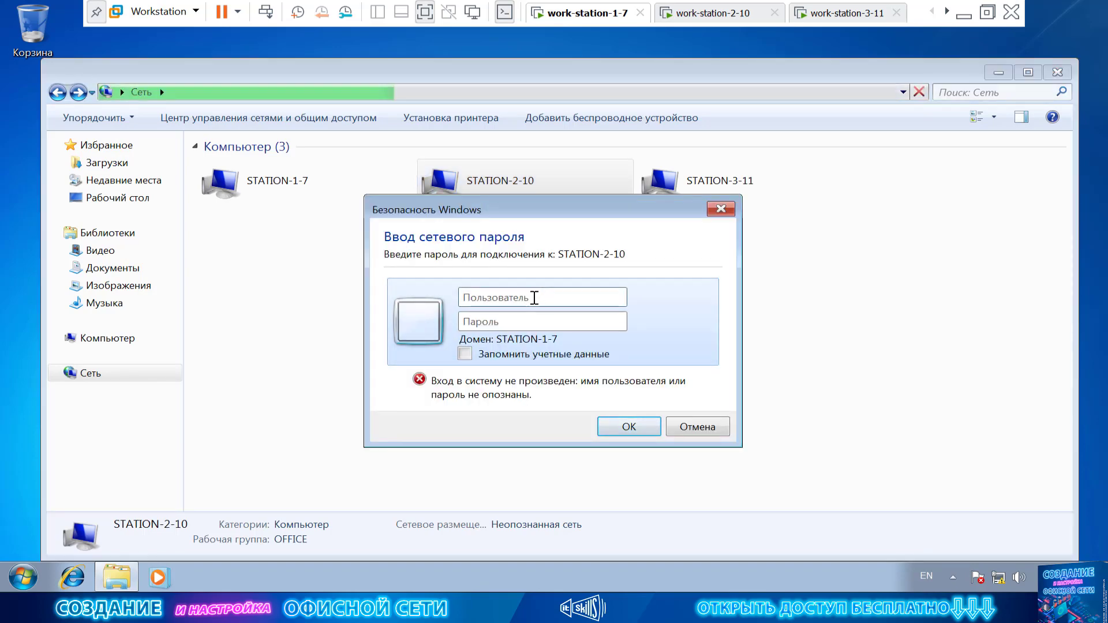
text(o)
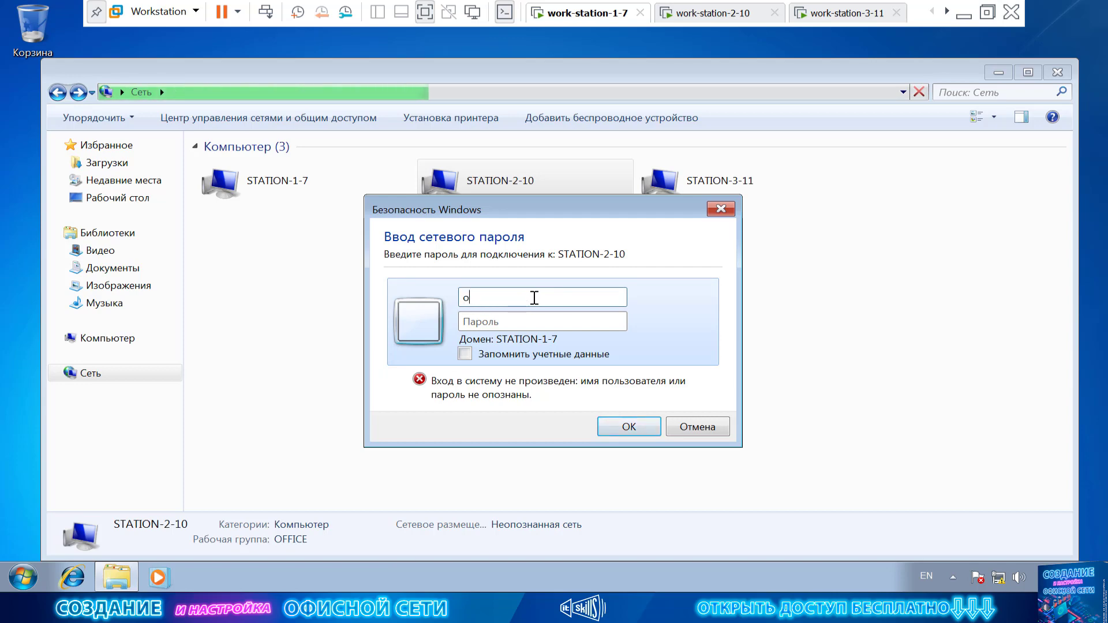
text(ffice)
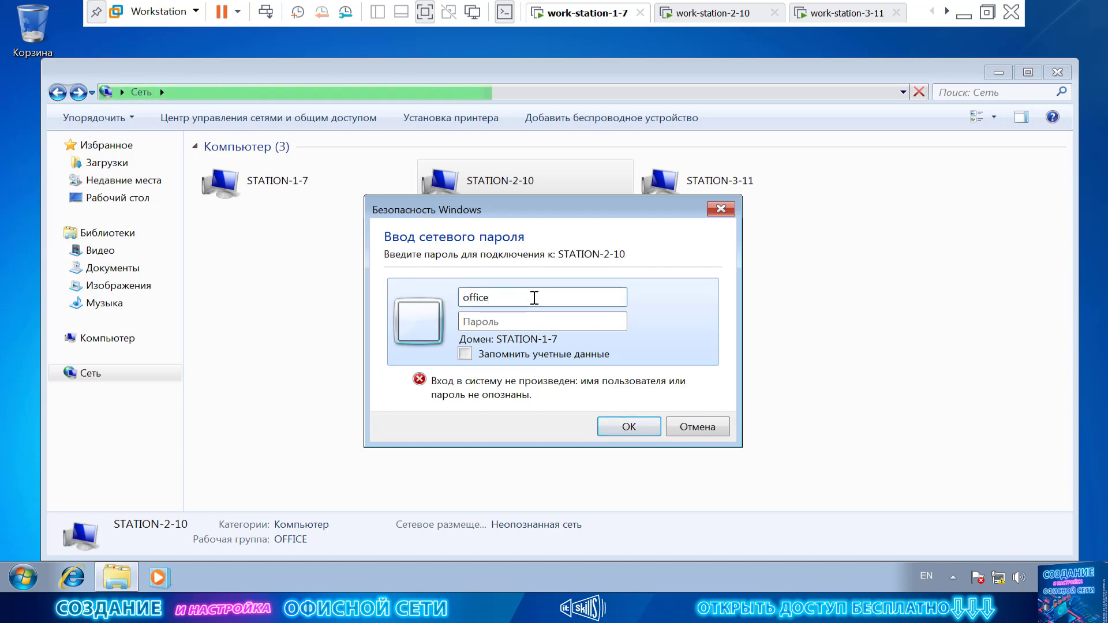
key(Tab)
text(123456)
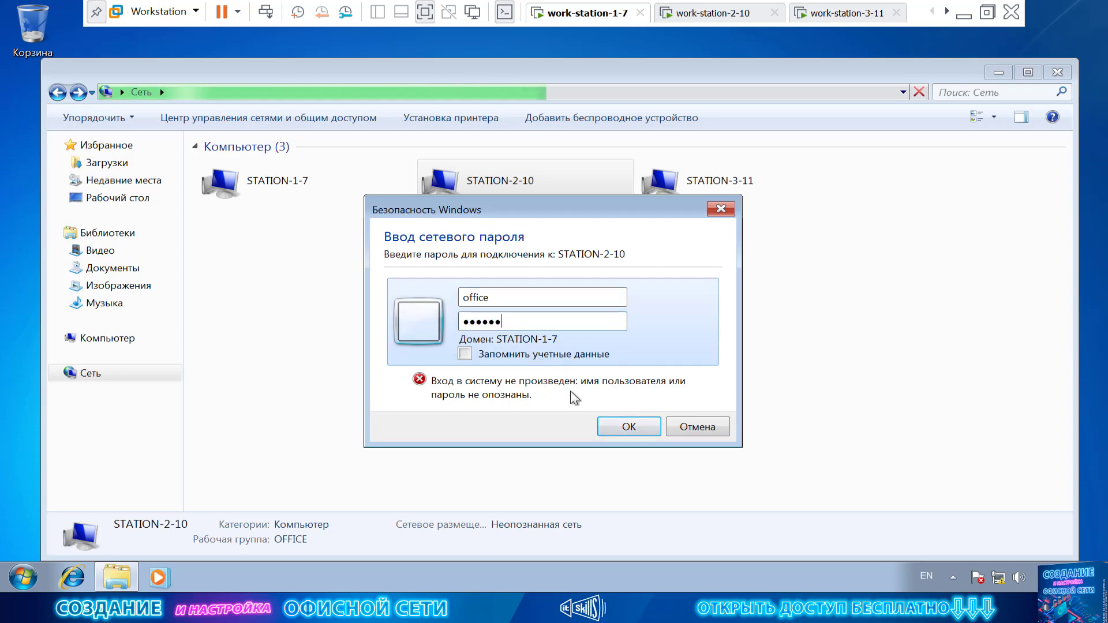
click(630, 425)
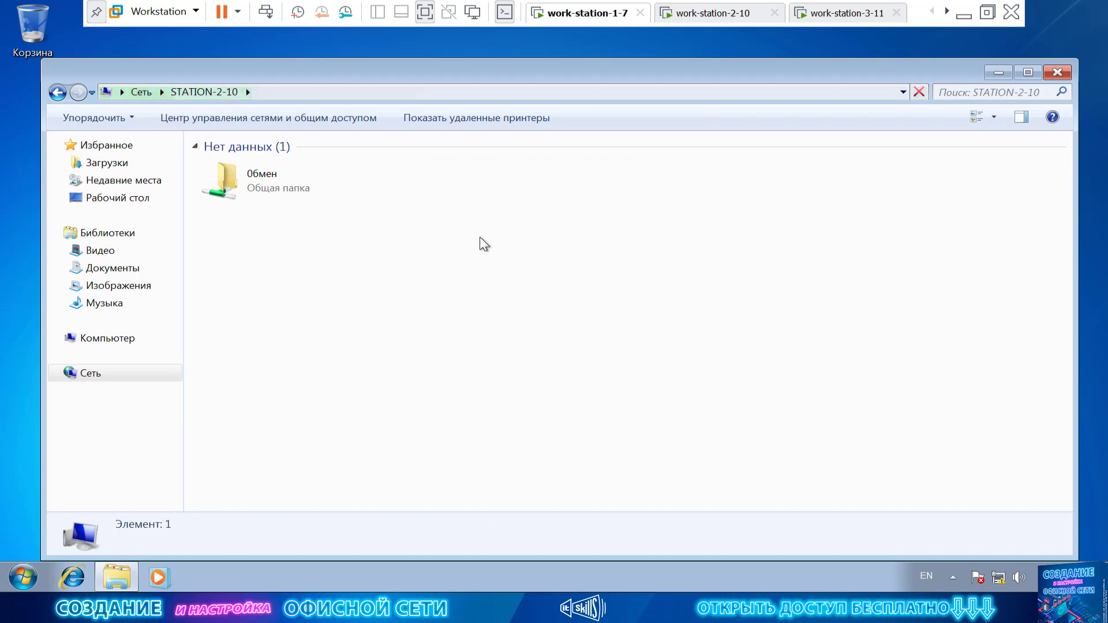
double_click(265, 193)
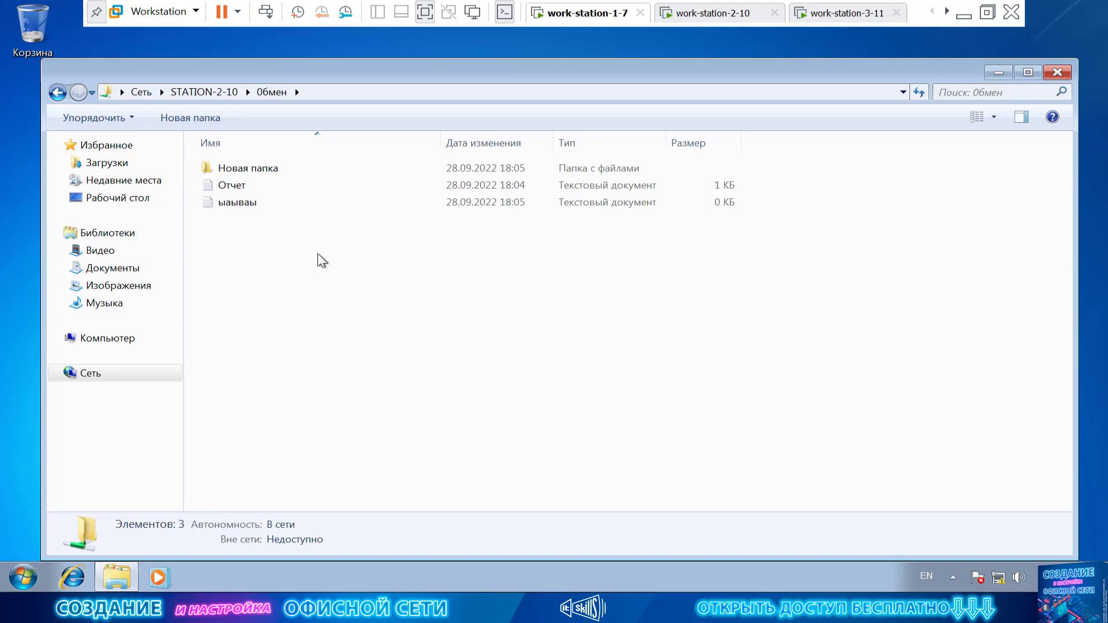
click(57, 92)
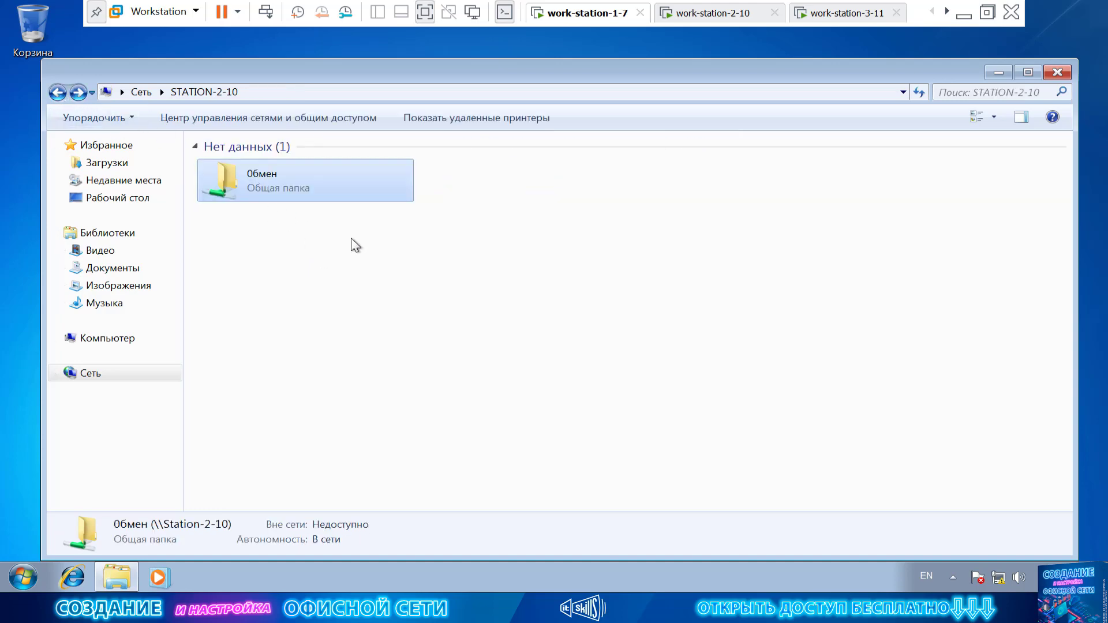
Open the ОБМЕН share's permissions on work-station-2-10 and remove Everyone's access.
click(738, 16)
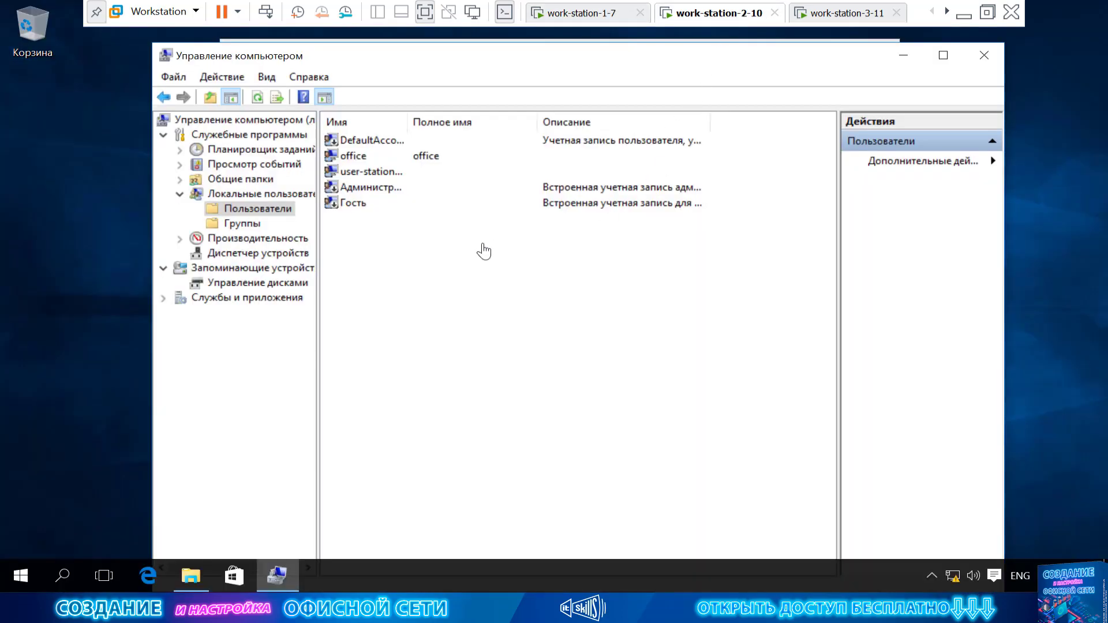
click(248, 180)
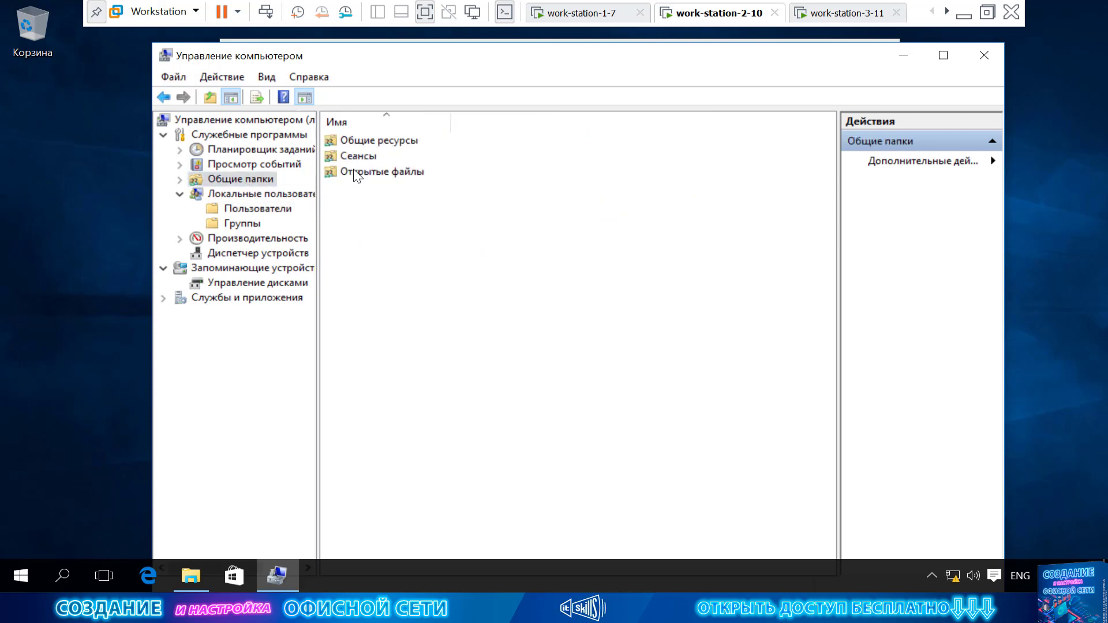
double_click(369, 138)
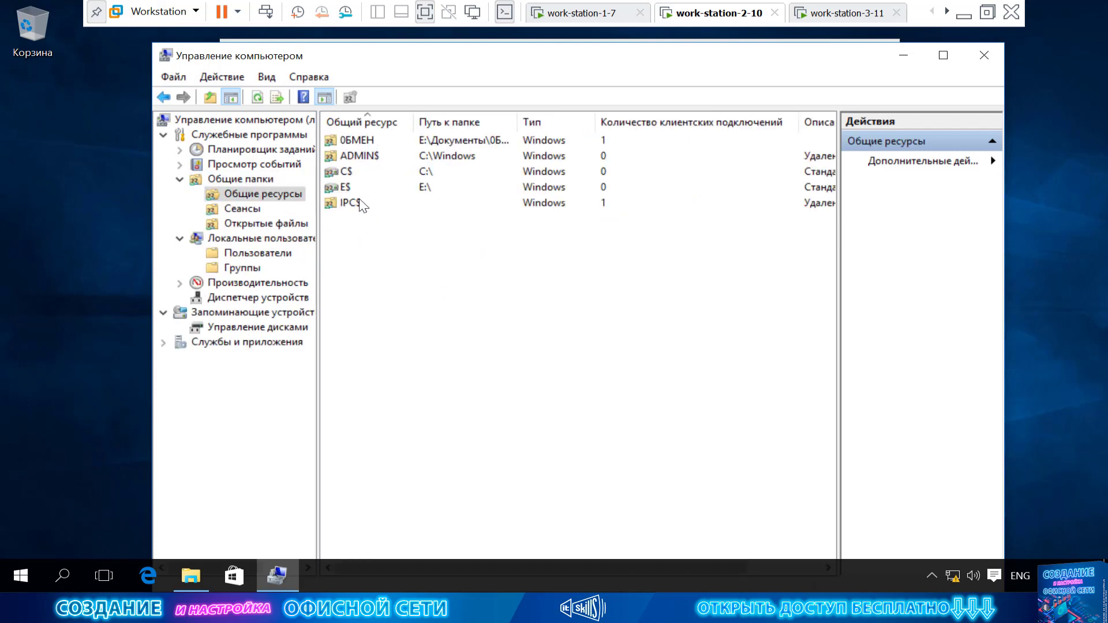
click(361, 140)
right_click(361, 140)
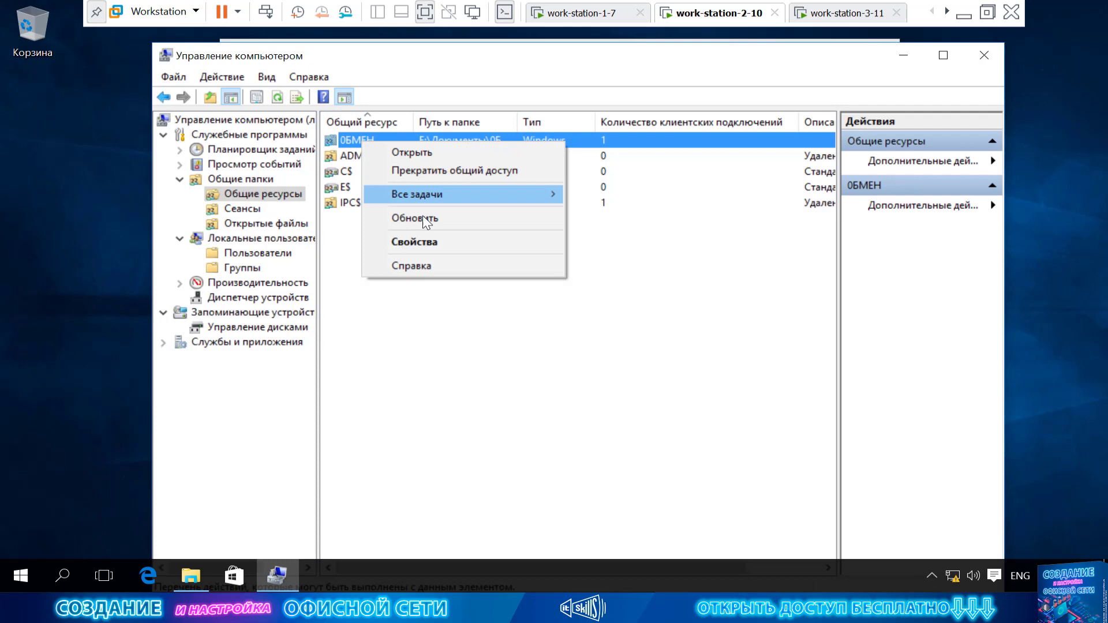
click(439, 242)
click(525, 174)
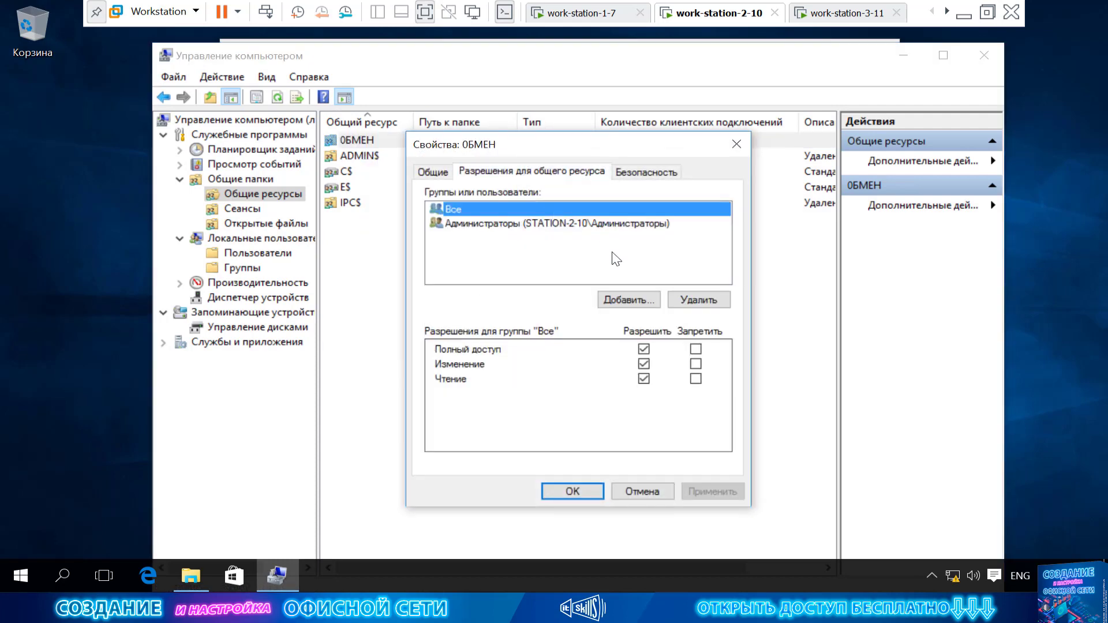
click(693, 300)
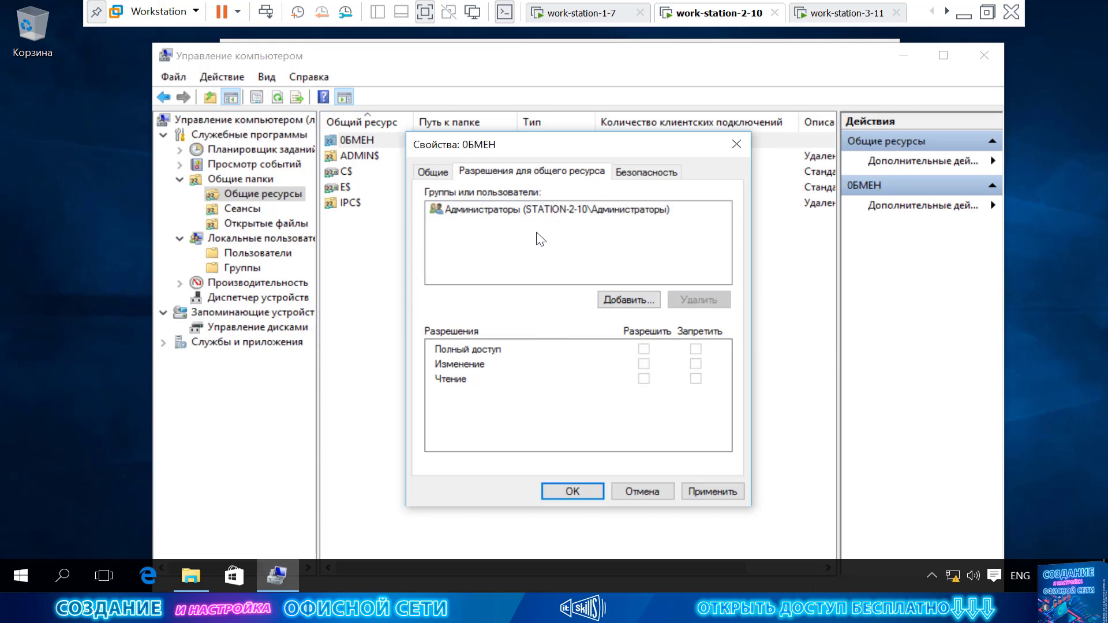
Add user-station-2-10 to the ОБМЕН share permissions with read access, apply and close.
click(527, 210)
click(629, 299)
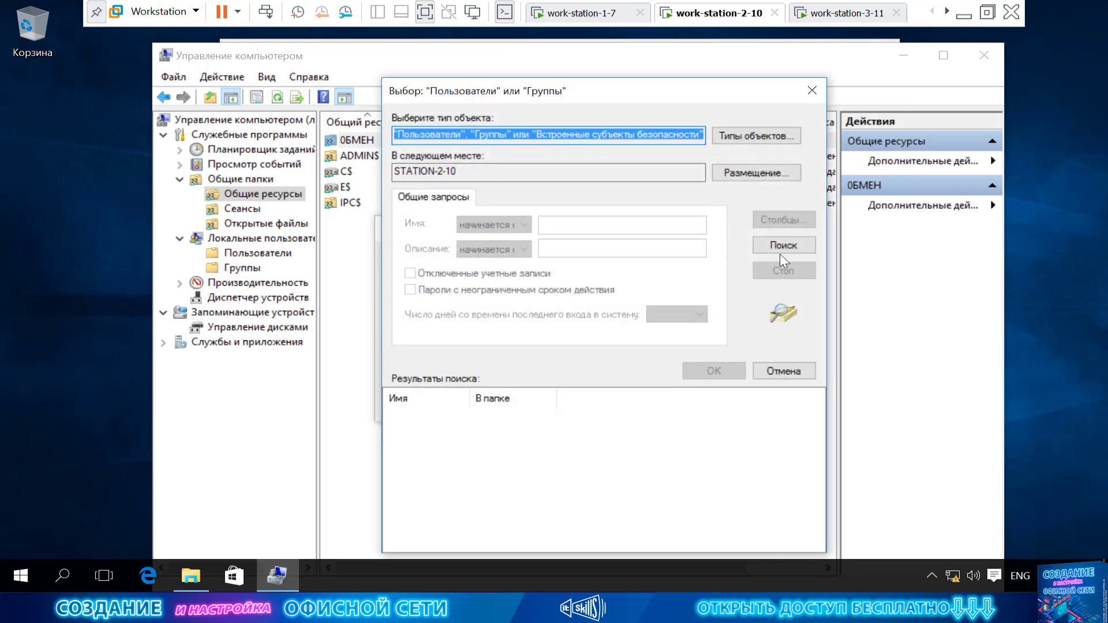
click(782, 245)
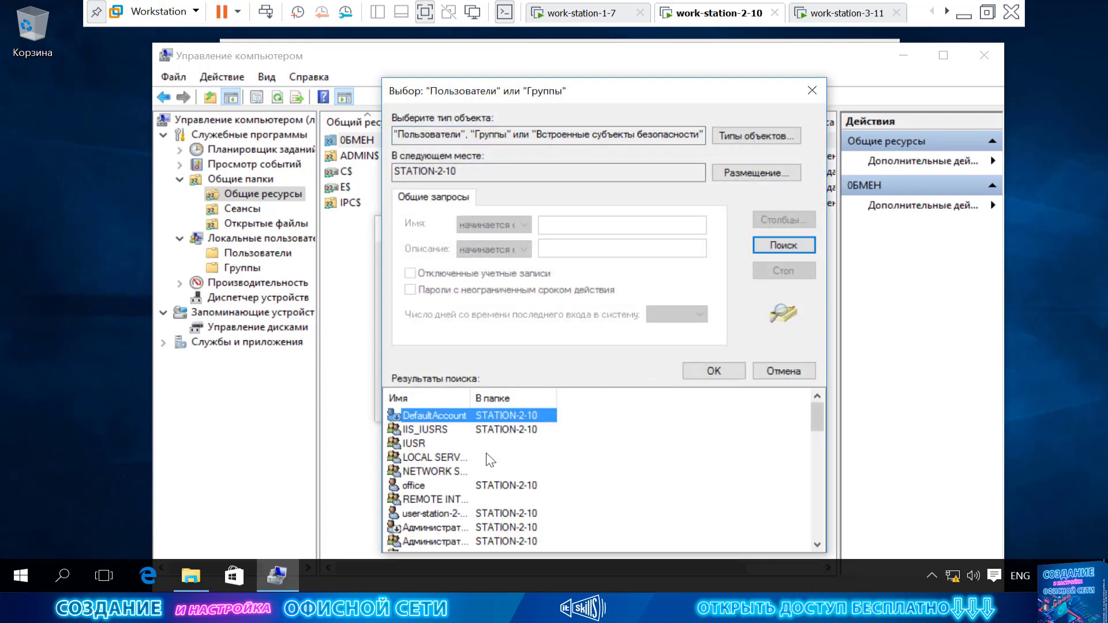
scroll(535, 477, down, 1)
scroll(536, 478, down, 10)
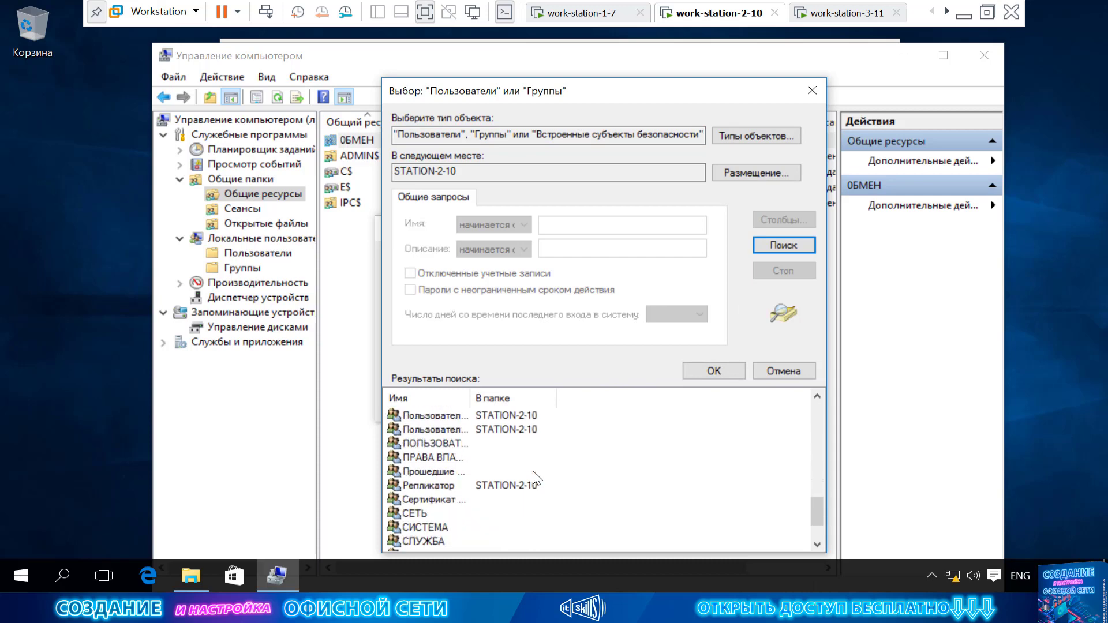
scroll(535, 477, up, 8)
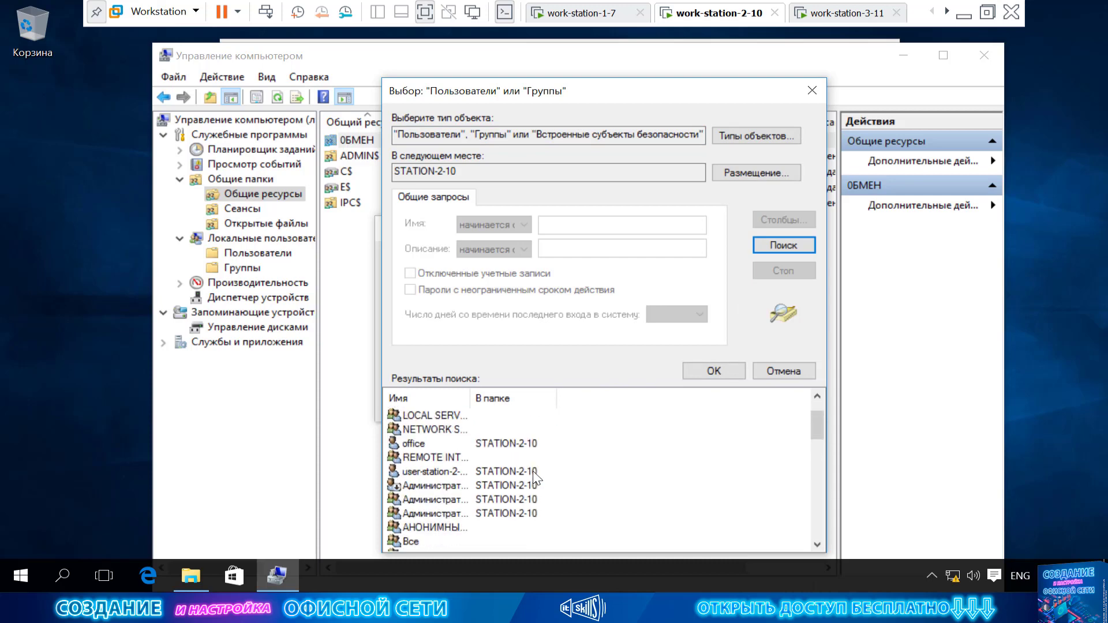
click(478, 470)
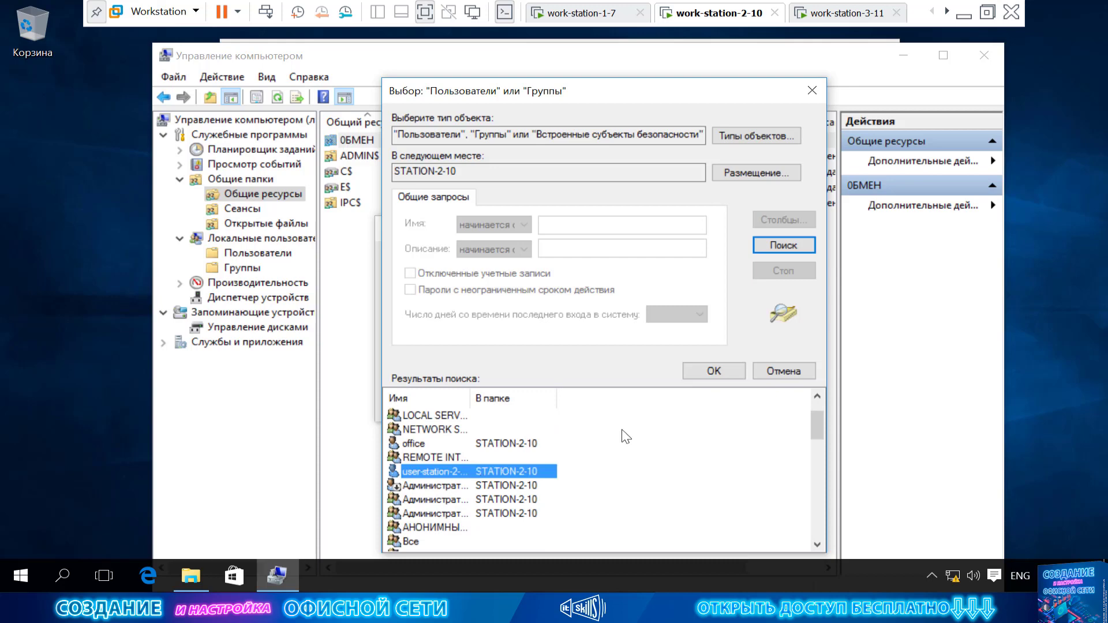
click(714, 371)
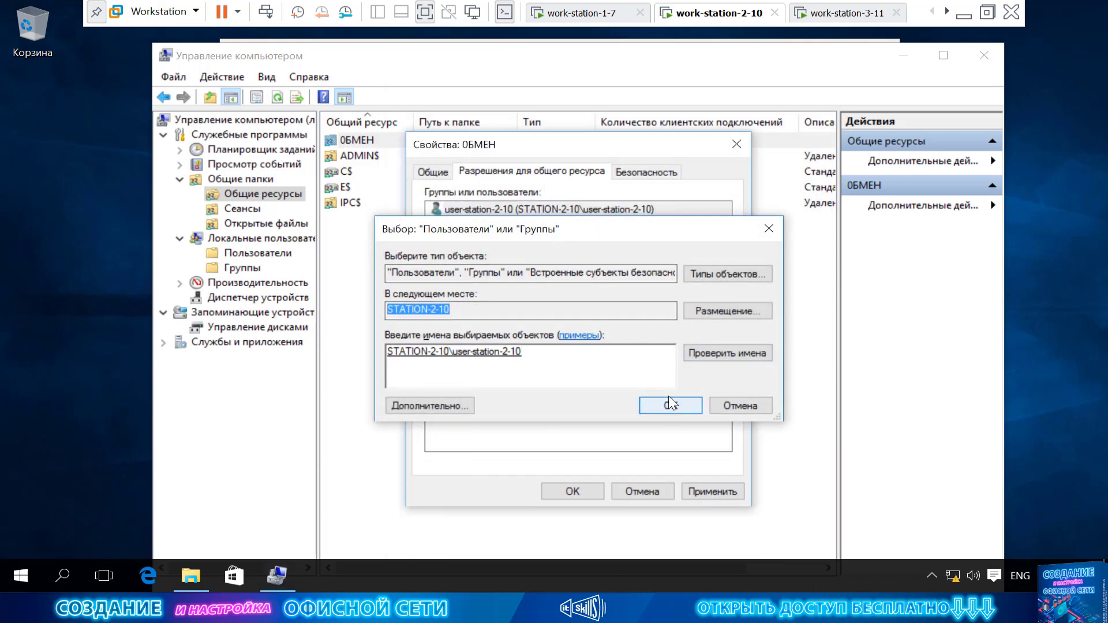
click(670, 405)
click(710, 491)
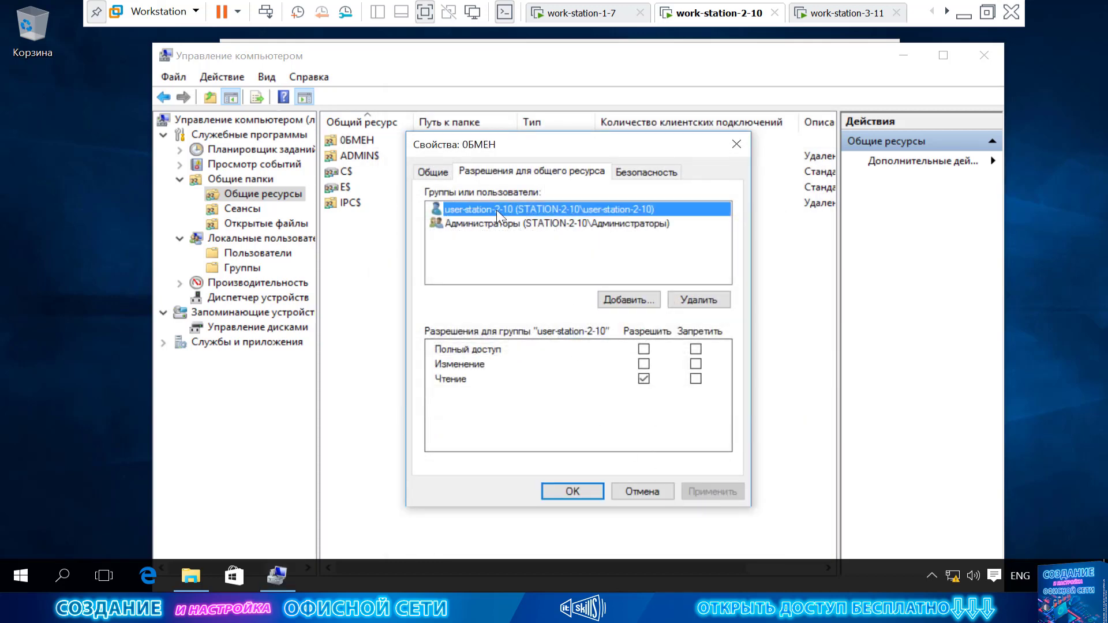
click(573, 491)
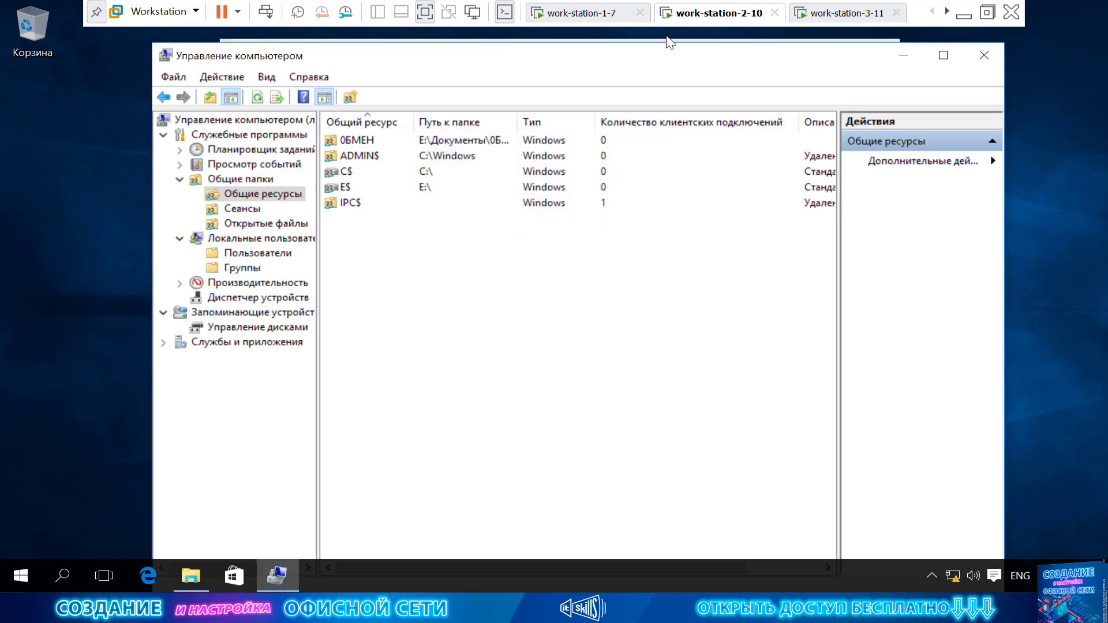
On work-station-1-7, refresh STATION-2-10's shares, try Обмен and dismiss the access-denied error.
click(616, 14)
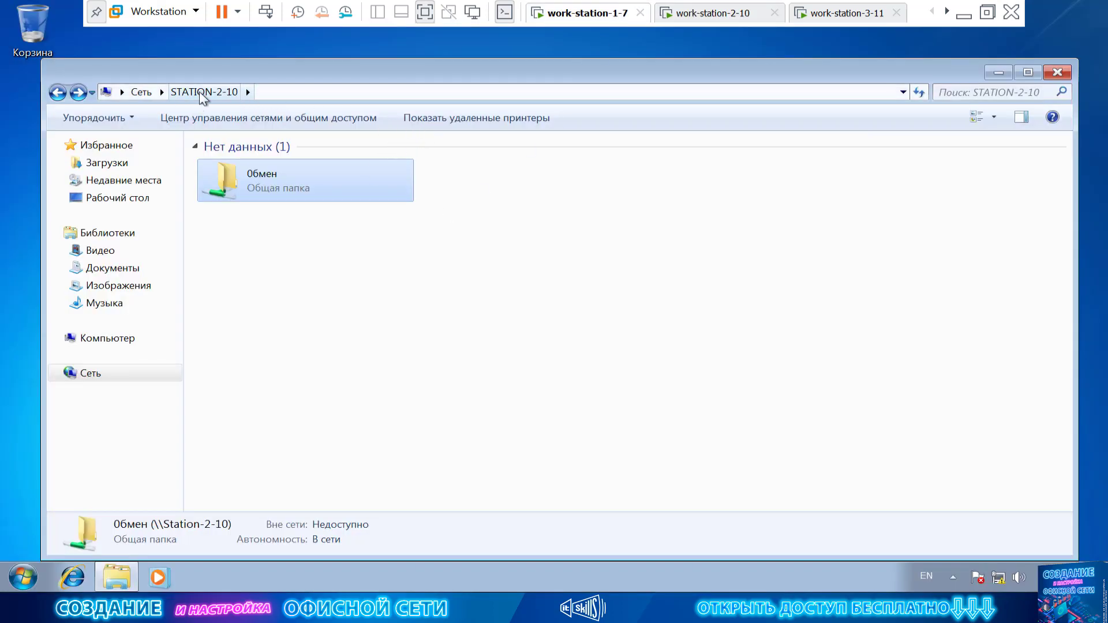
right_click(327, 293)
click(403, 347)
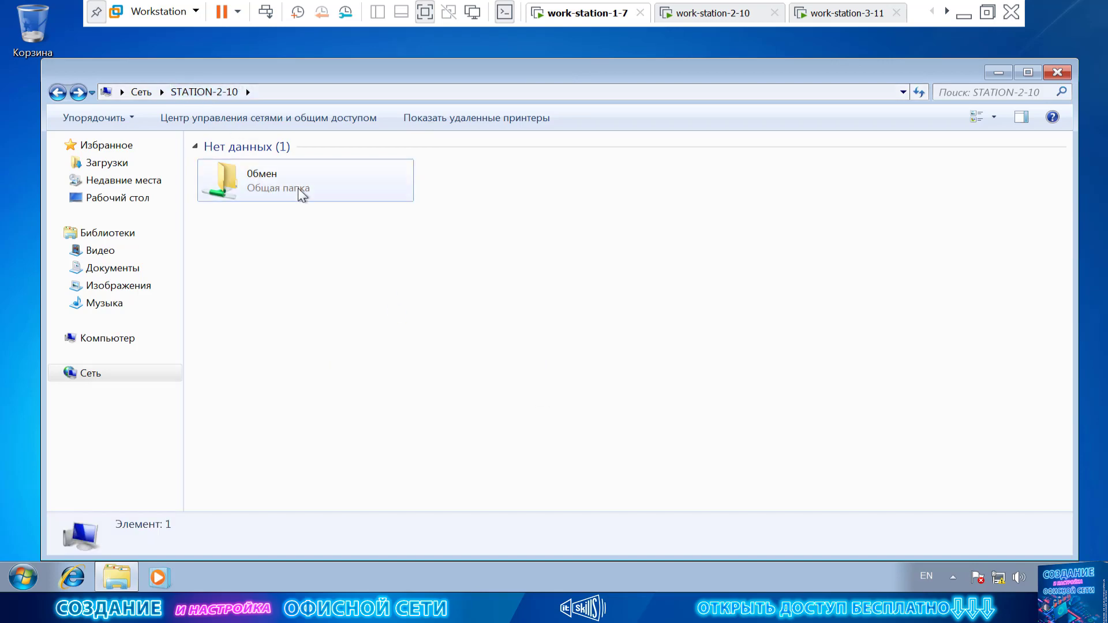
double_click(300, 194)
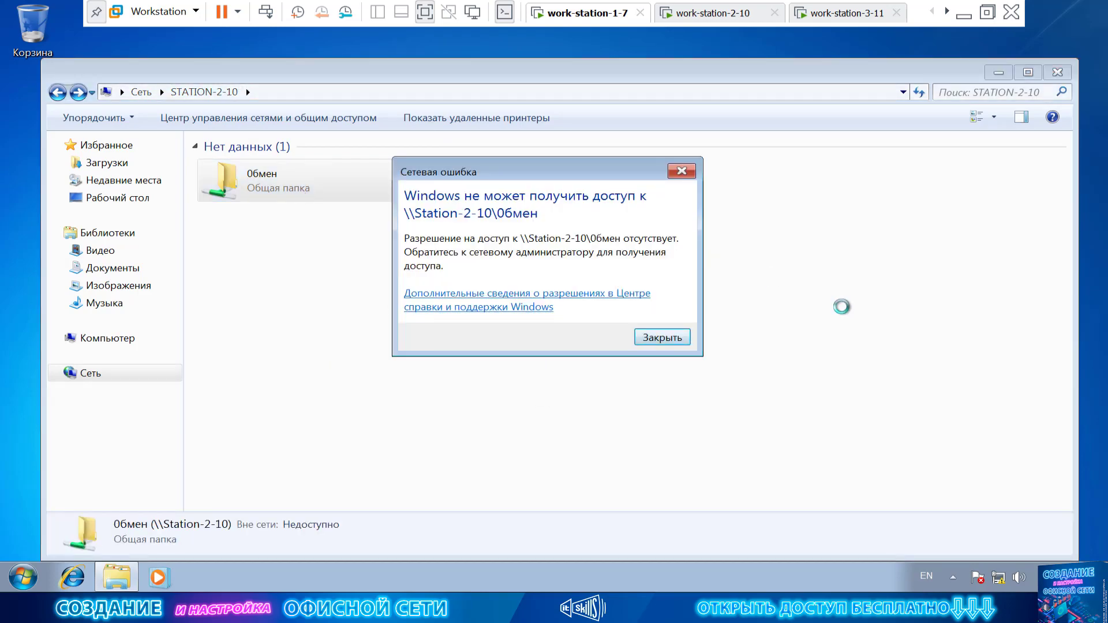
click(668, 338)
On work-station-2-10, open the ОБМЕН share's Share Permissions.
click(699, 14)
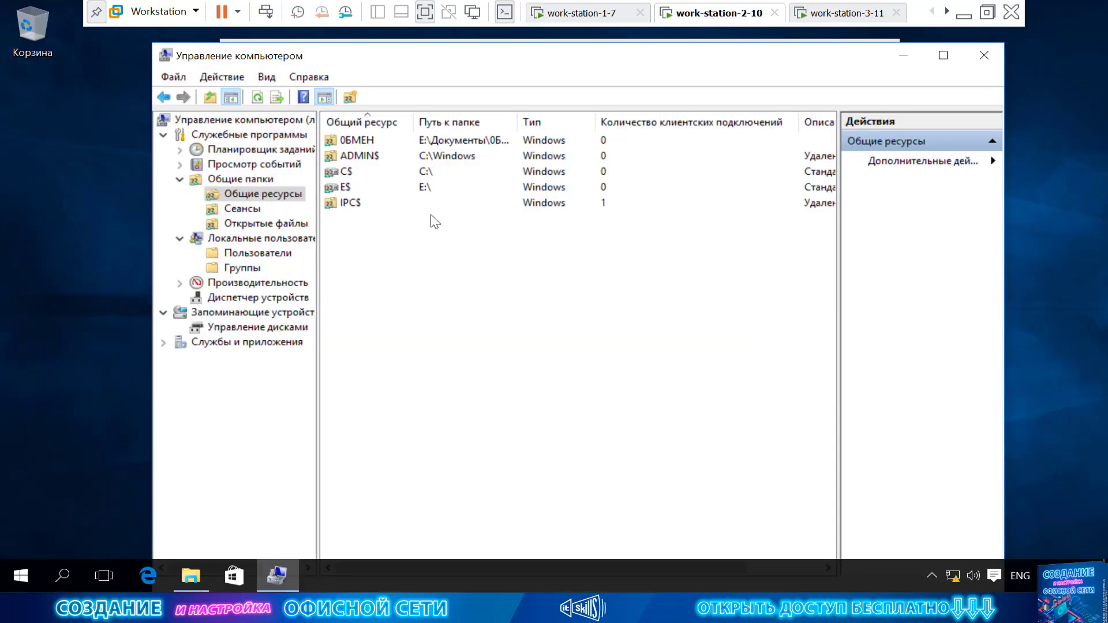
right_click(388, 149)
click(451, 245)
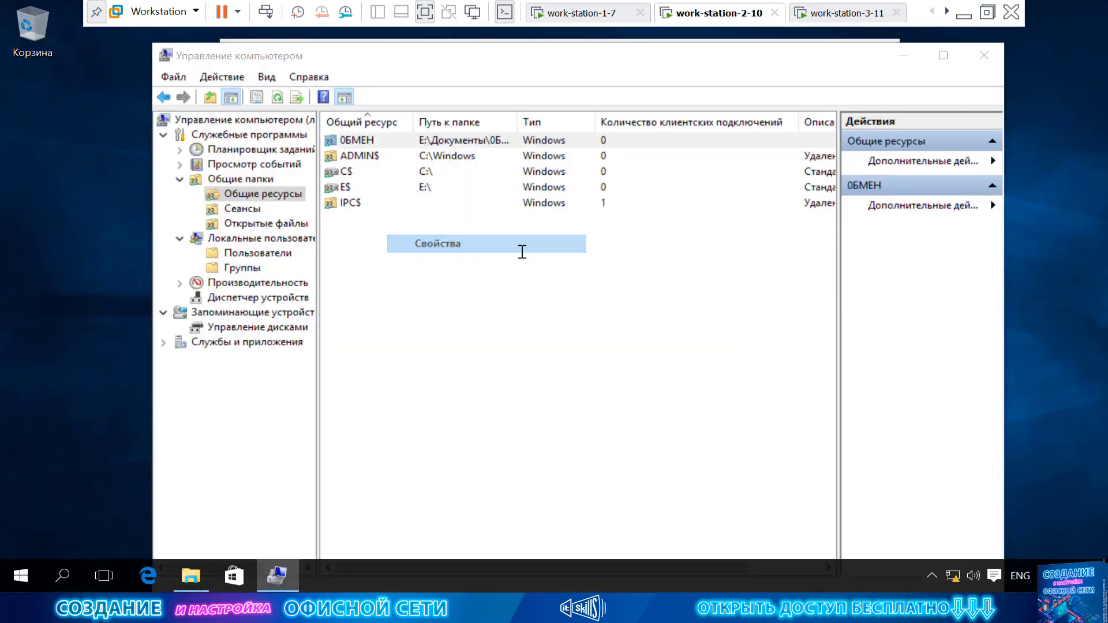
click(532, 172)
Add the office account to ОБМЕН share permissions with read access, apply and close.
click(614, 303)
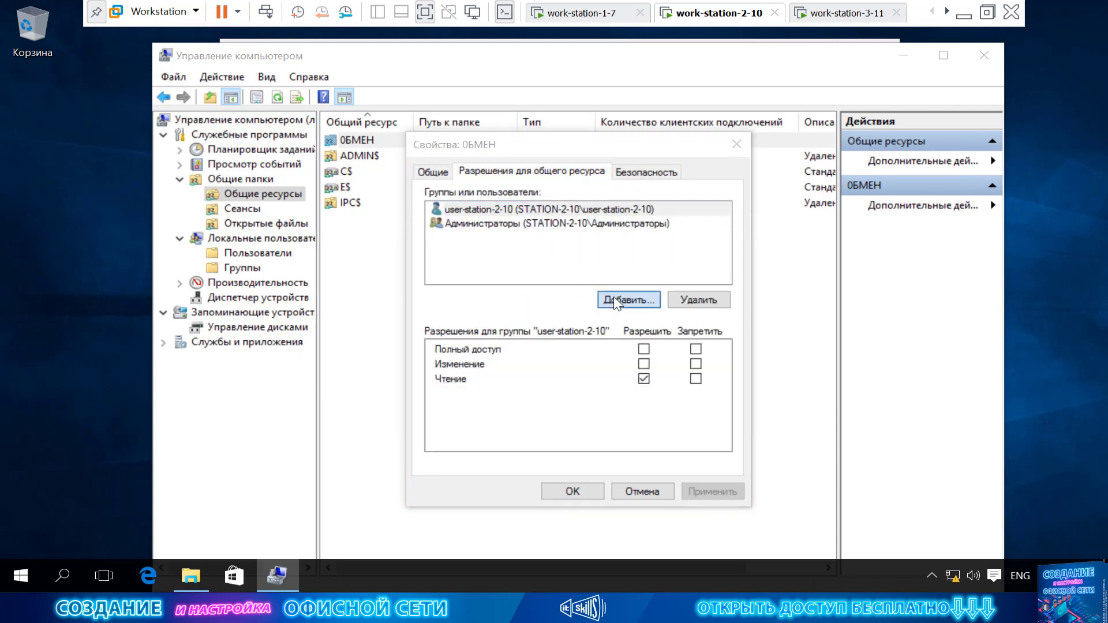
click(450, 405)
click(783, 245)
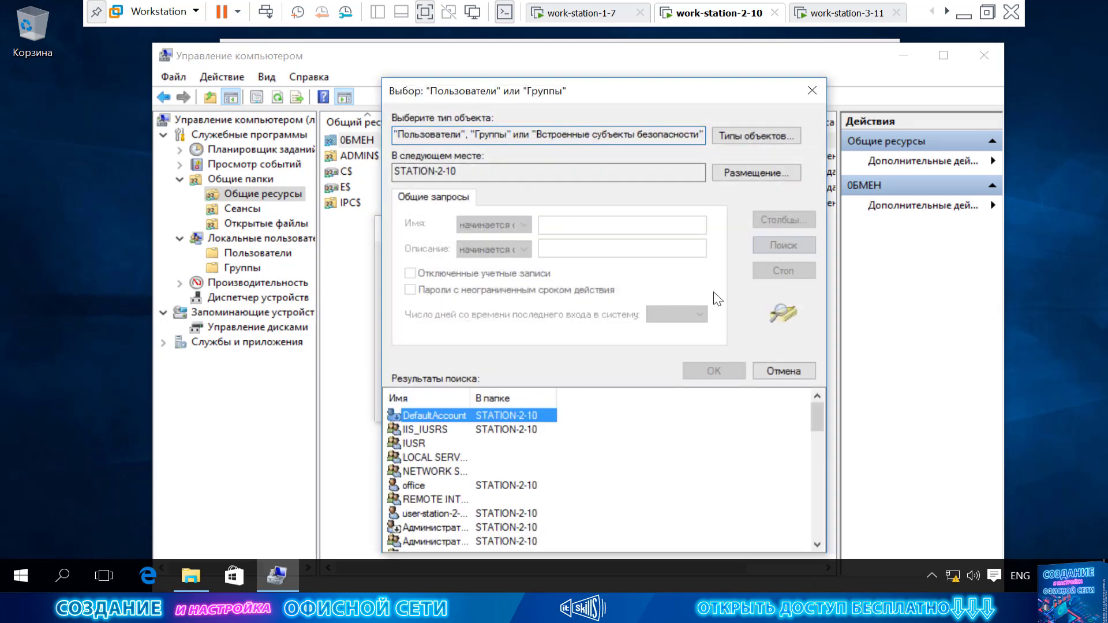
click(470, 486)
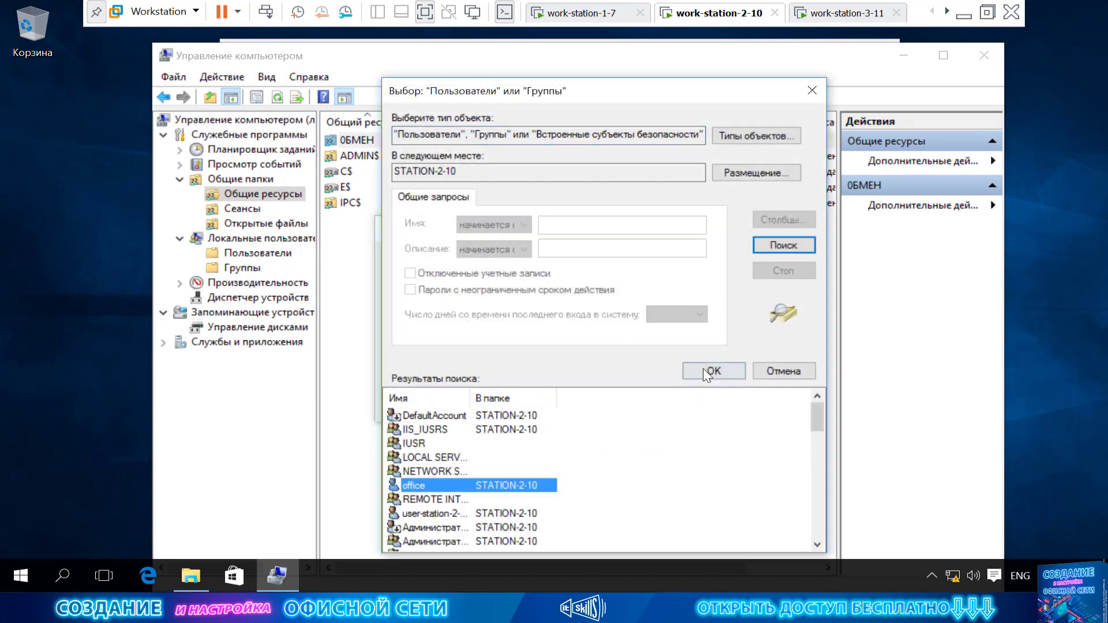
click(705, 370)
click(661, 407)
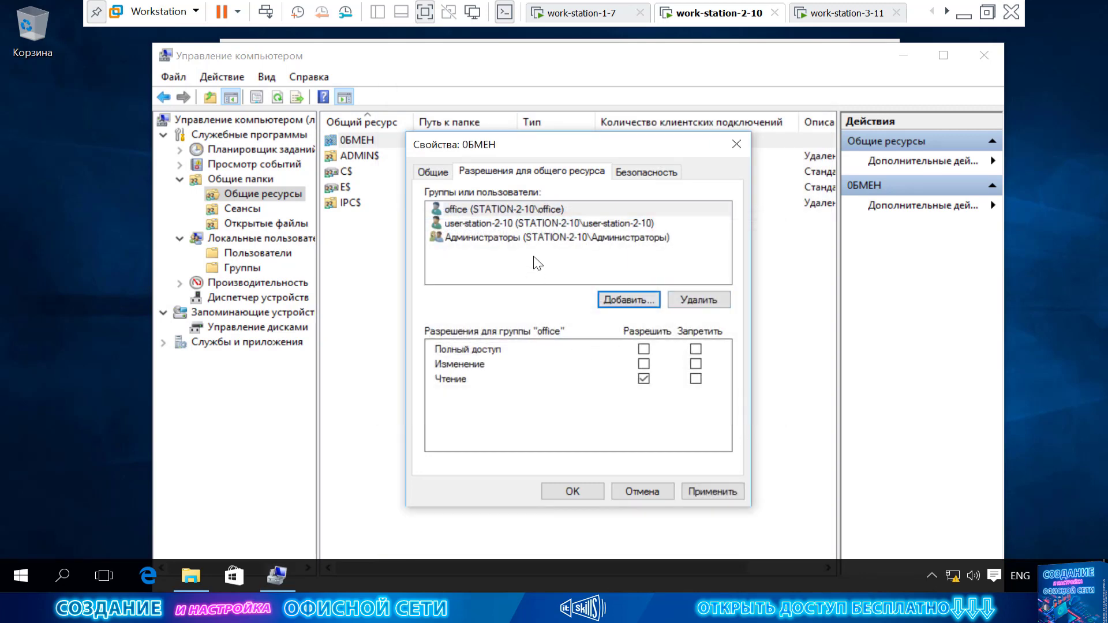
click(541, 222)
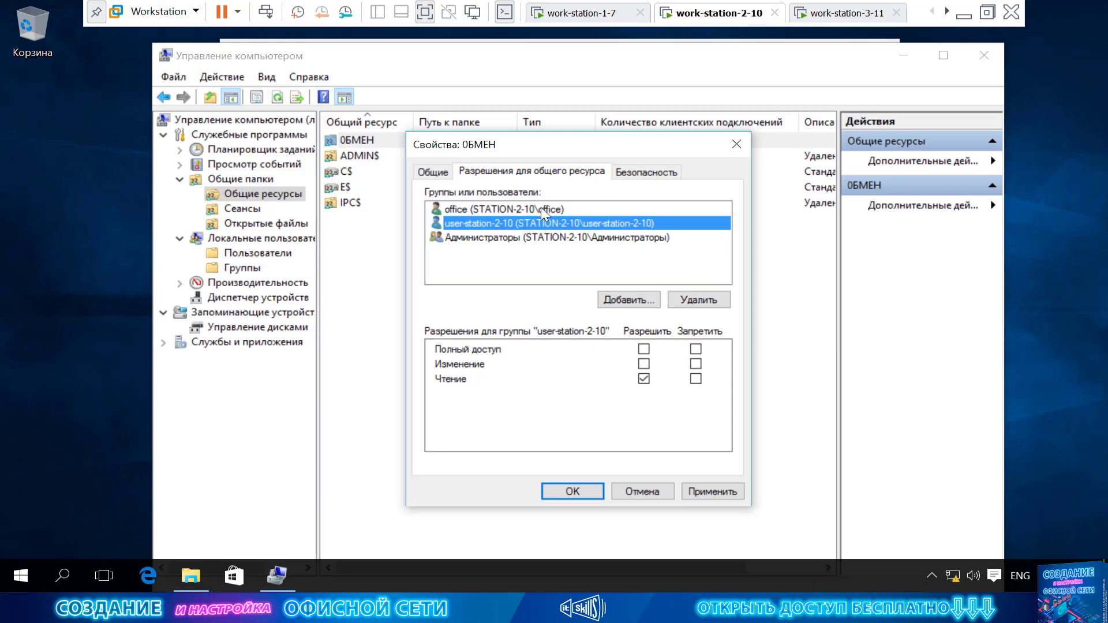
click(541, 209)
click(701, 491)
click(585, 489)
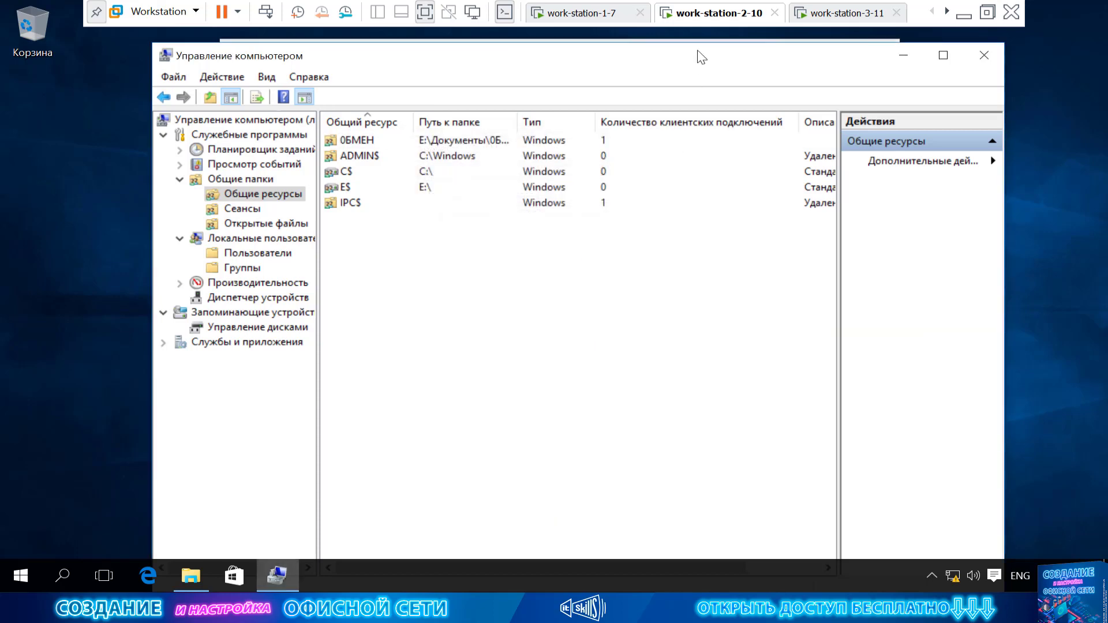
On the Windows 7 VM, open STATION-2-10's Обмен share and try deleting Отчет, which is refused.
click(592, 13)
right_click(434, 282)
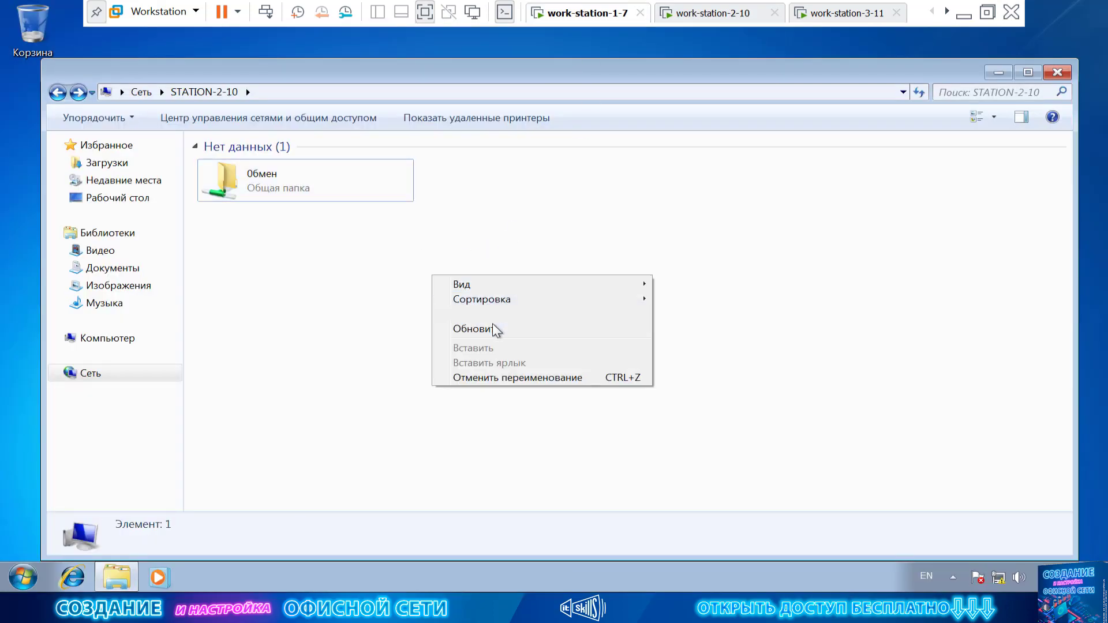
click(493, 323)
double_click(324, 181)
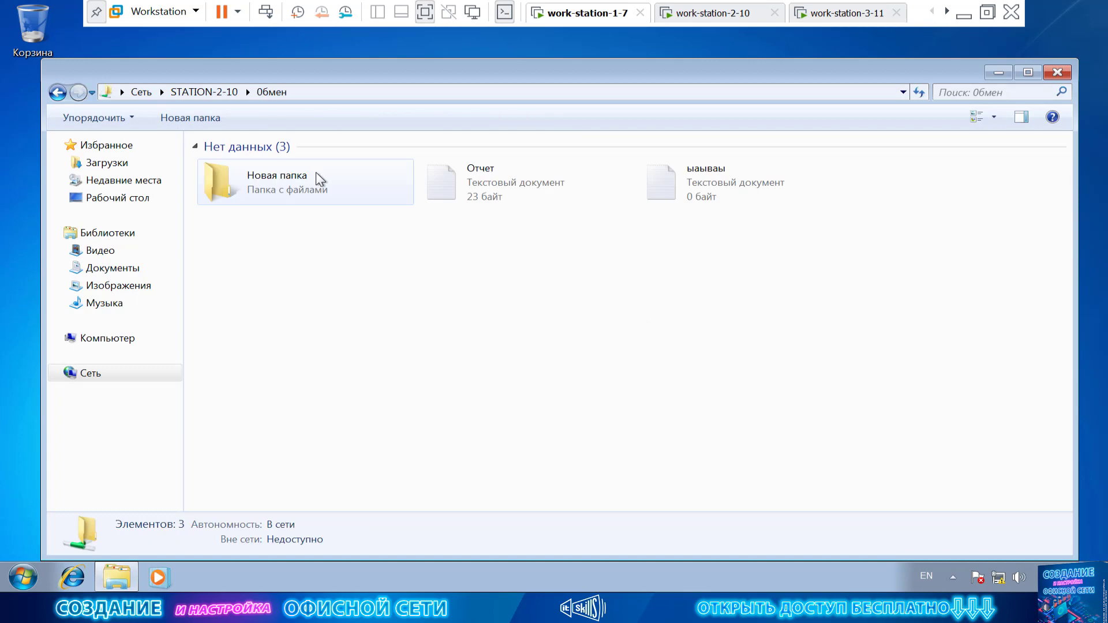
right_click(473, 176)
click(558, 350)
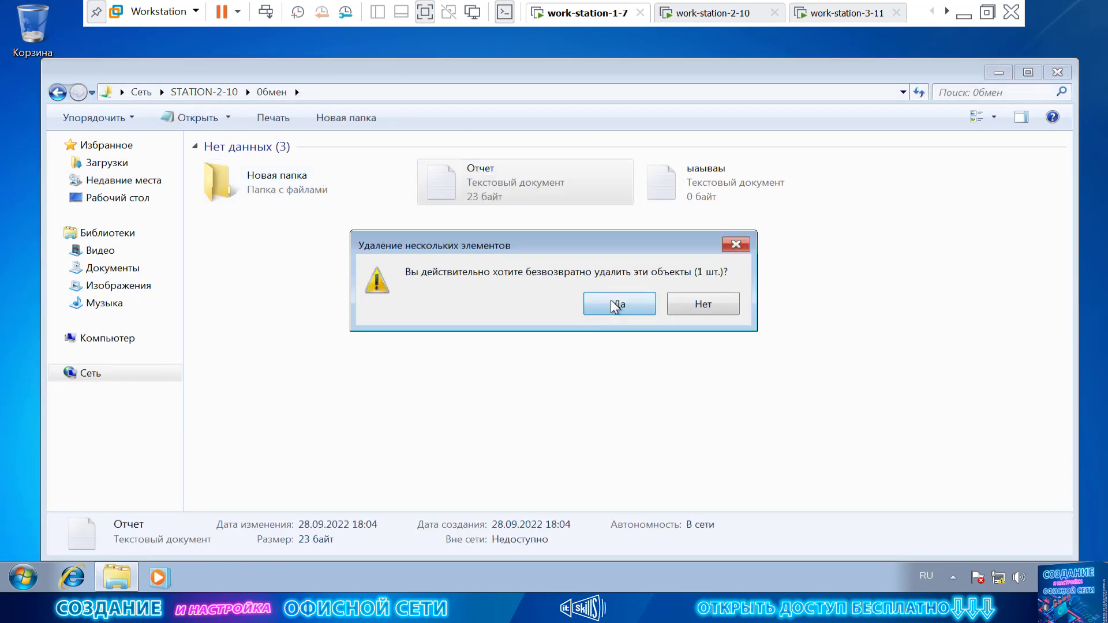
click(618, 304)
click(699, 361)
On work-station-2-10, give the office user Full Control in the ОБМЕН share permissions.
click(705, 21)
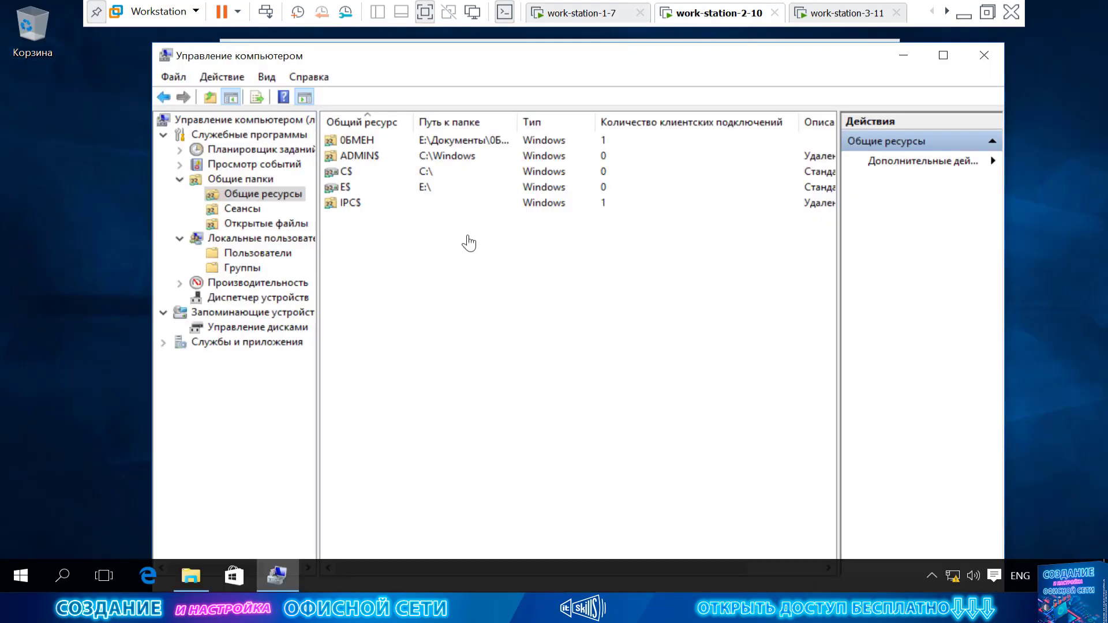
right_click(382, 140)
click(427, 241)
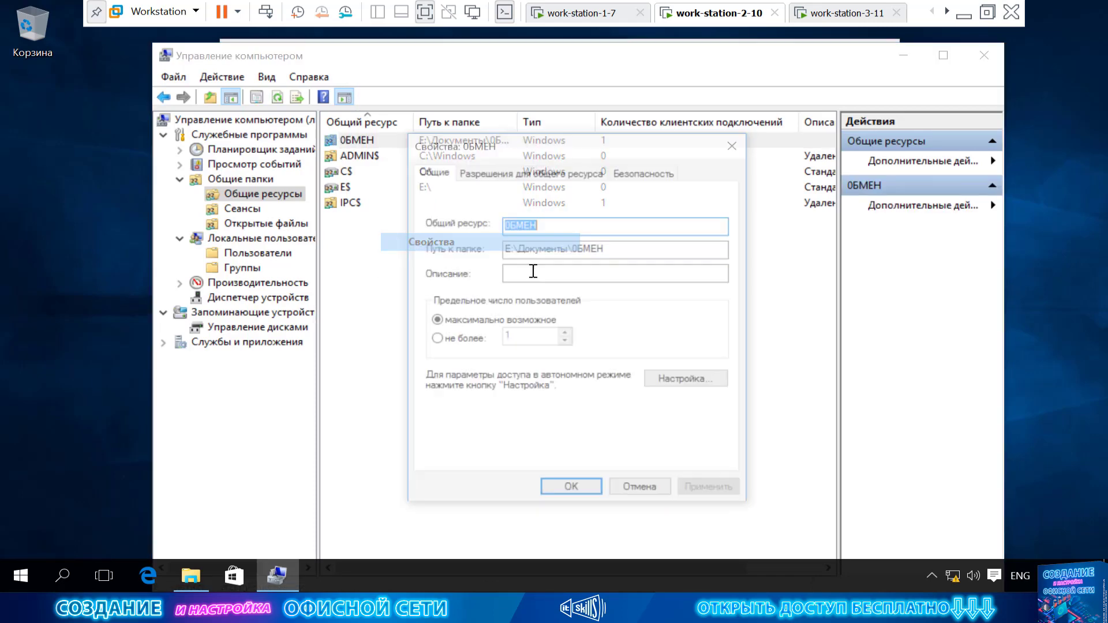
click(531, 172)
click(521, 224)
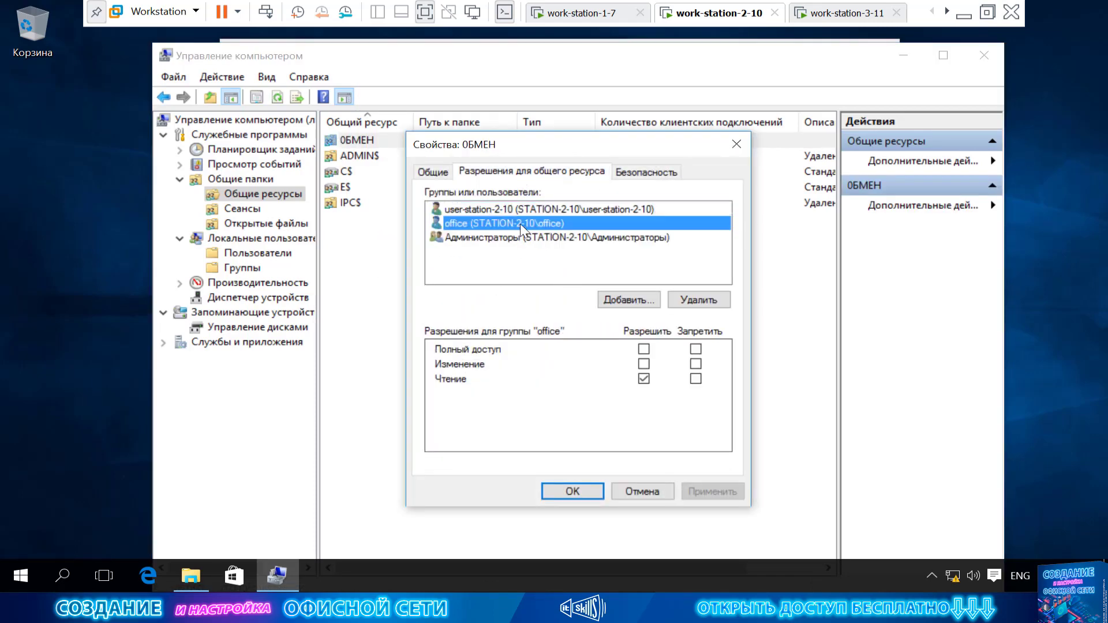
click(644, 350)
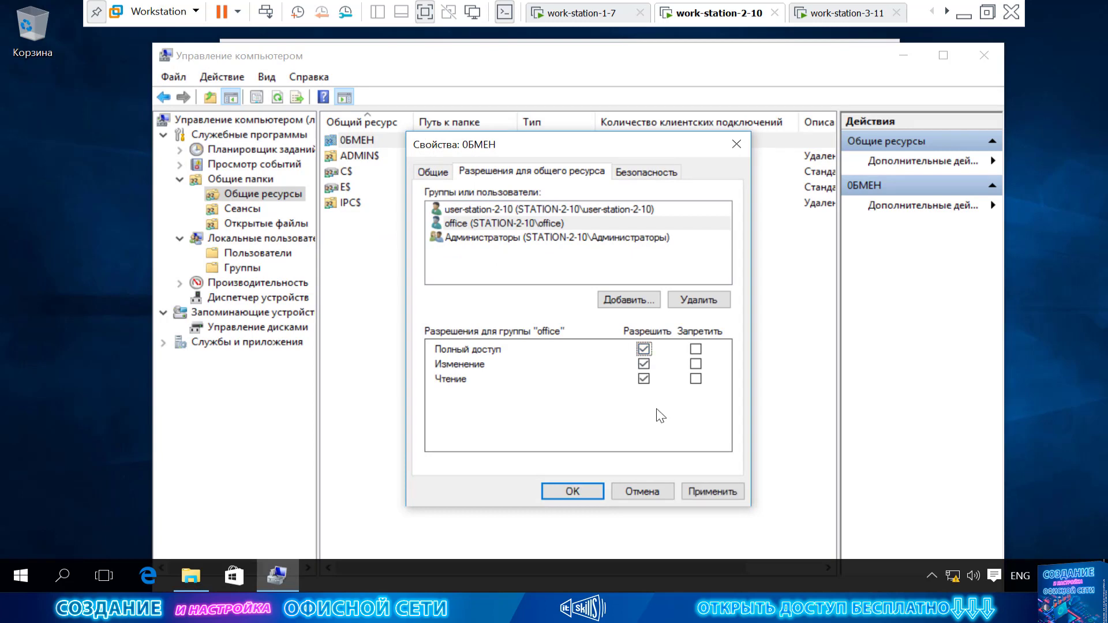
click(710, 492)
click(590, 489)
From Windows 7, create a new folder inside Обмен and delete the Отчет file.
click(614, 14)
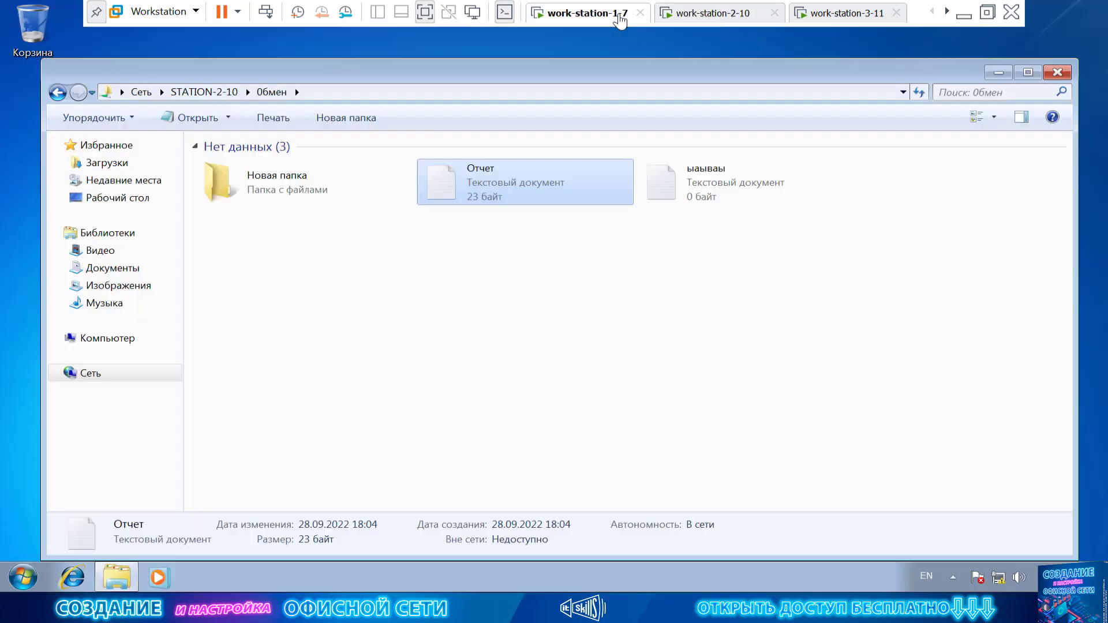
right_click(543, 231)
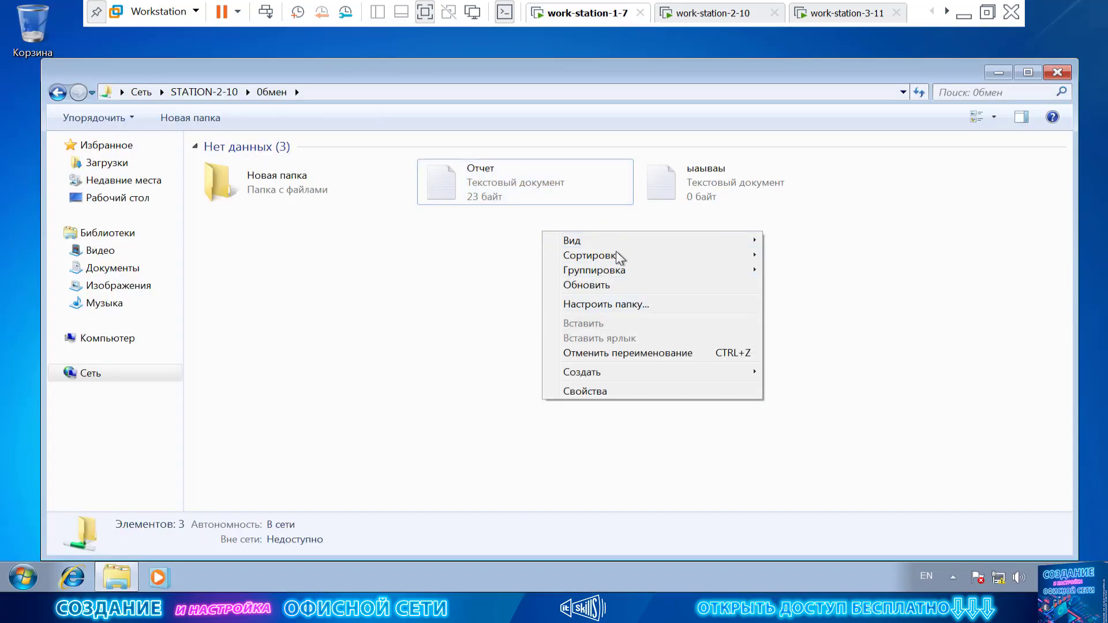
mouse_move(637, 374)
click(814, 373)
right_click(678, 282)
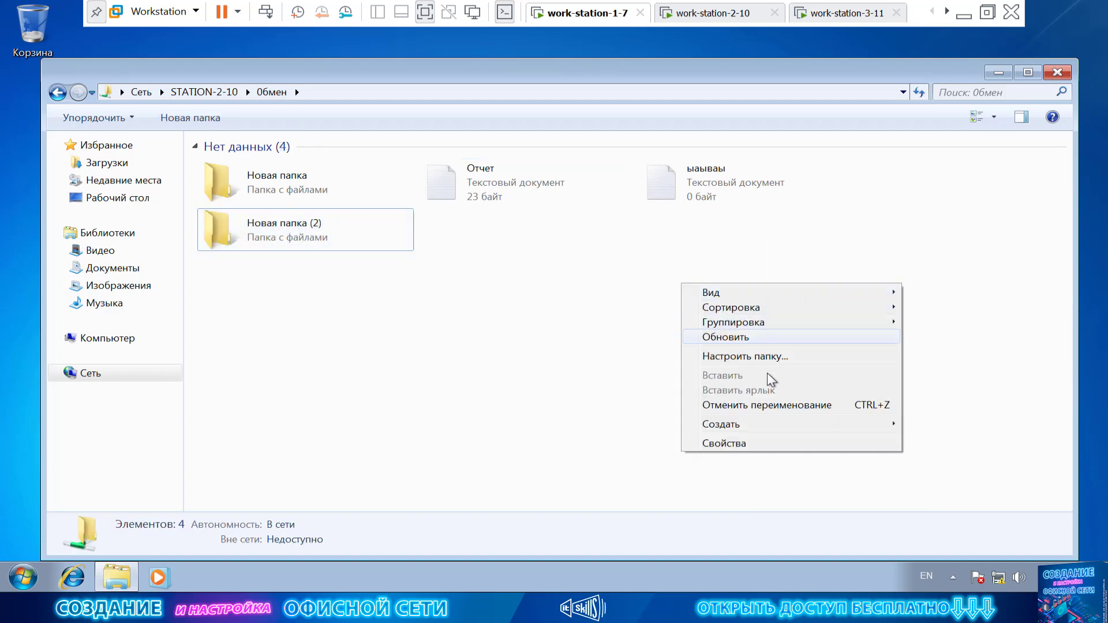
click(529, 186)
right_click(529, 186)
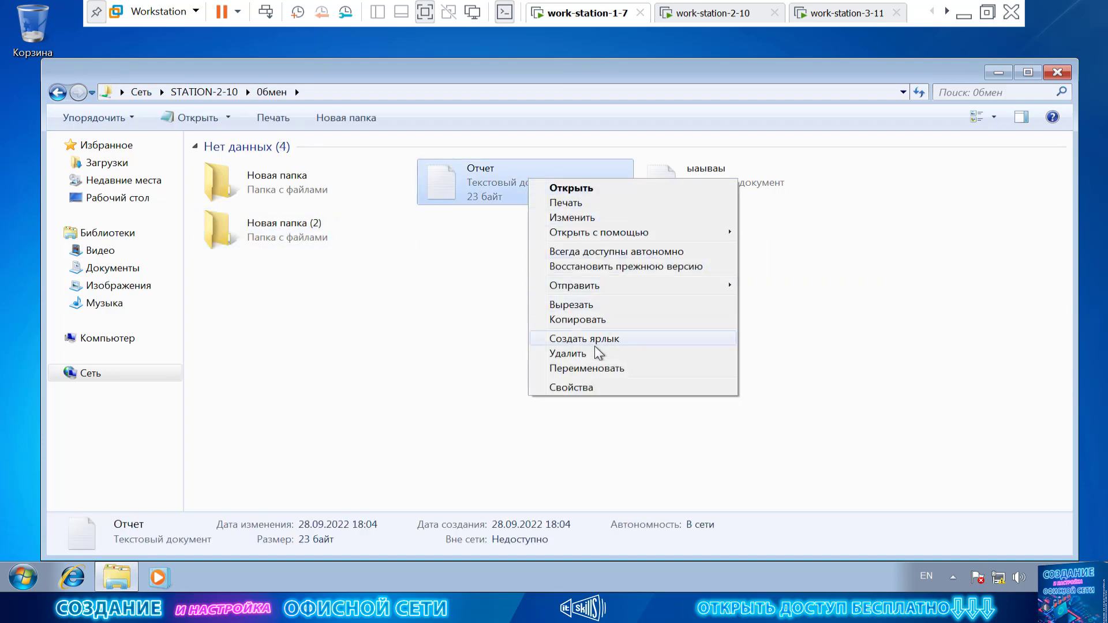
click(595, 353)
click(637, 344)
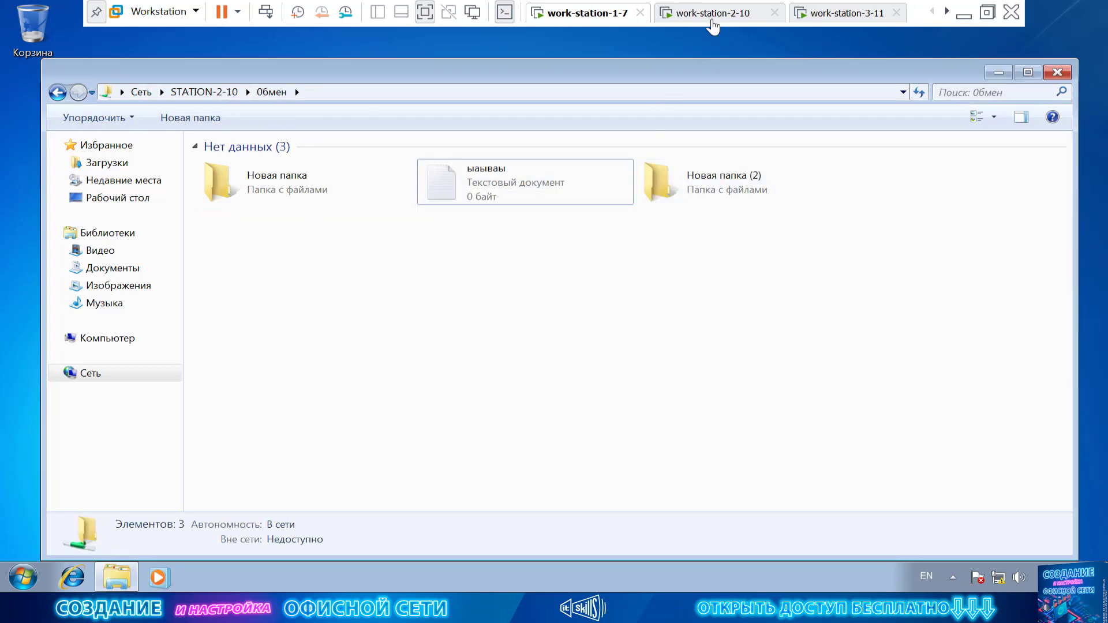
View the shared folders of STATION-2-10 and STATION-3-11, then return to the Сеть list.
click(709, 18)
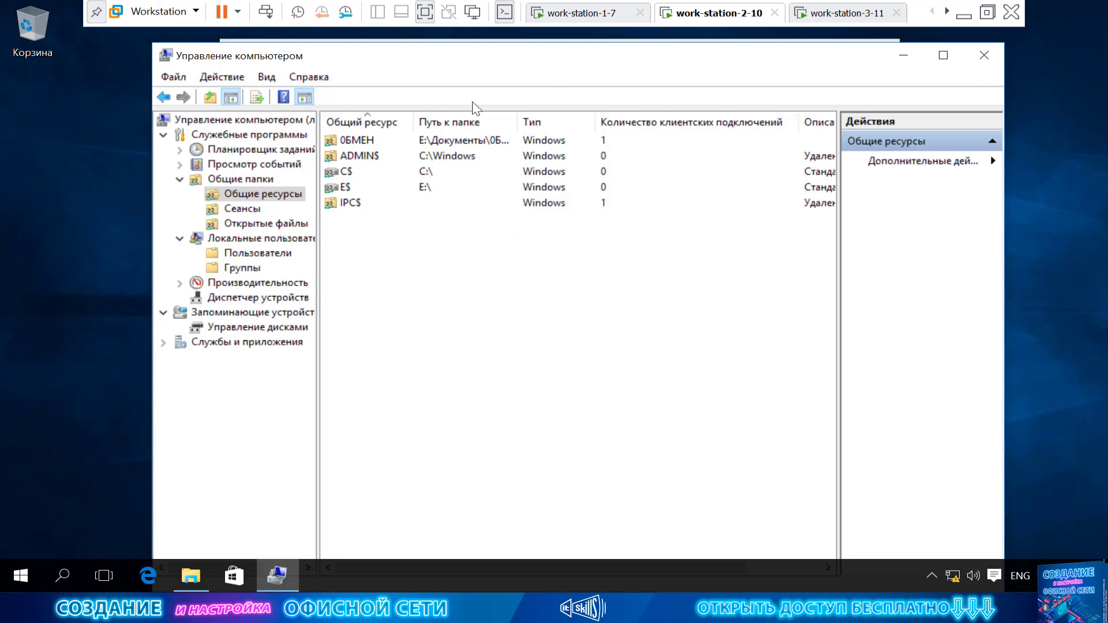
click(583, 12)
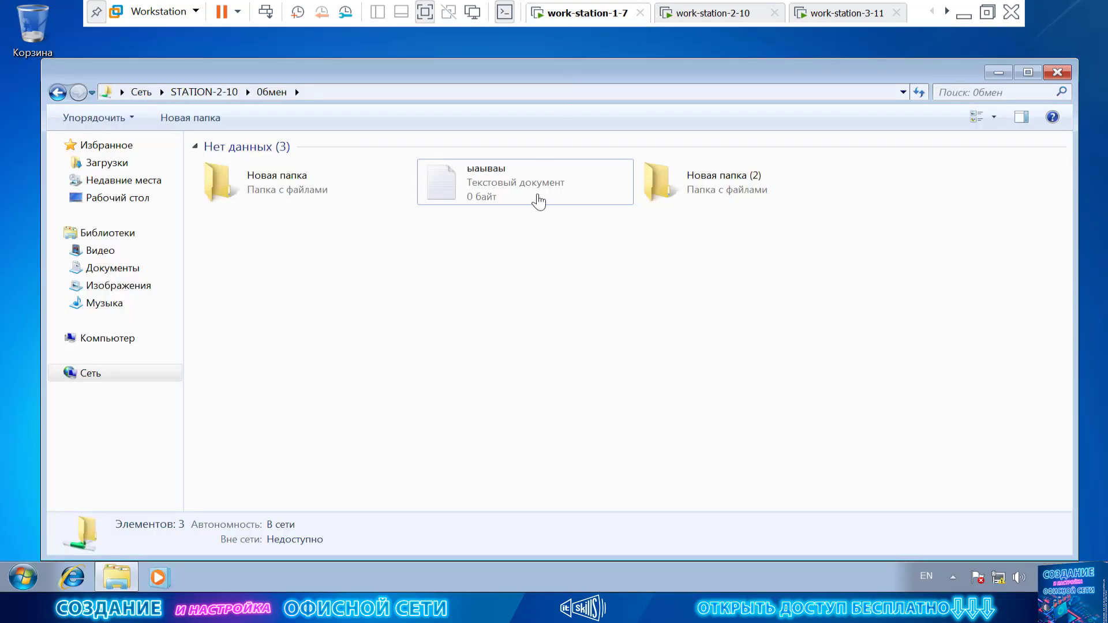
click(201, 94)
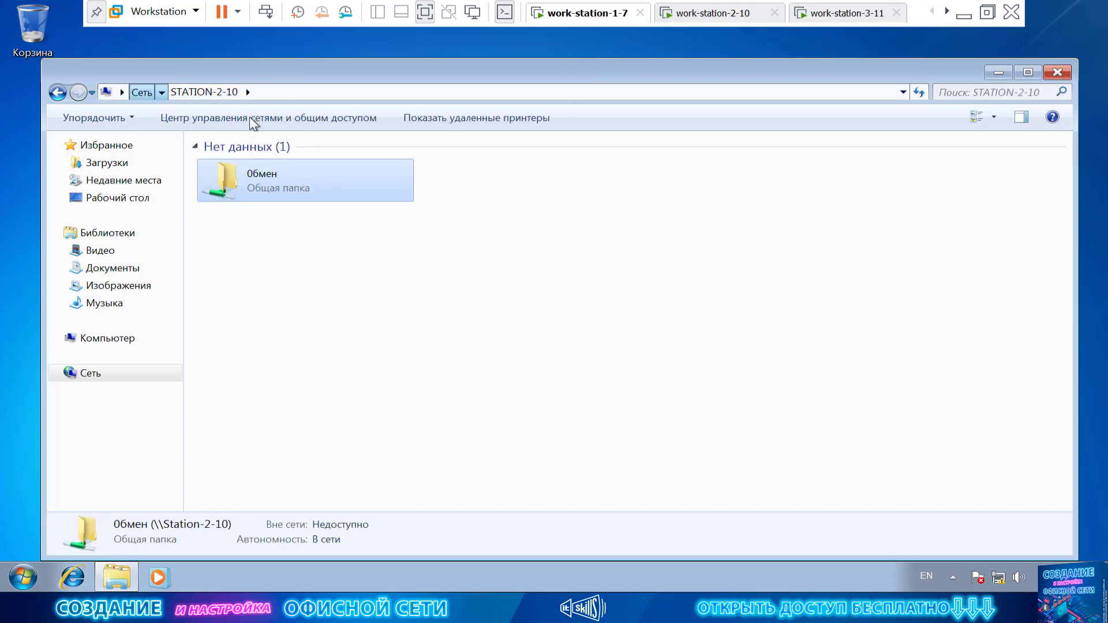
click(142, 92)
double_click(725, 198)
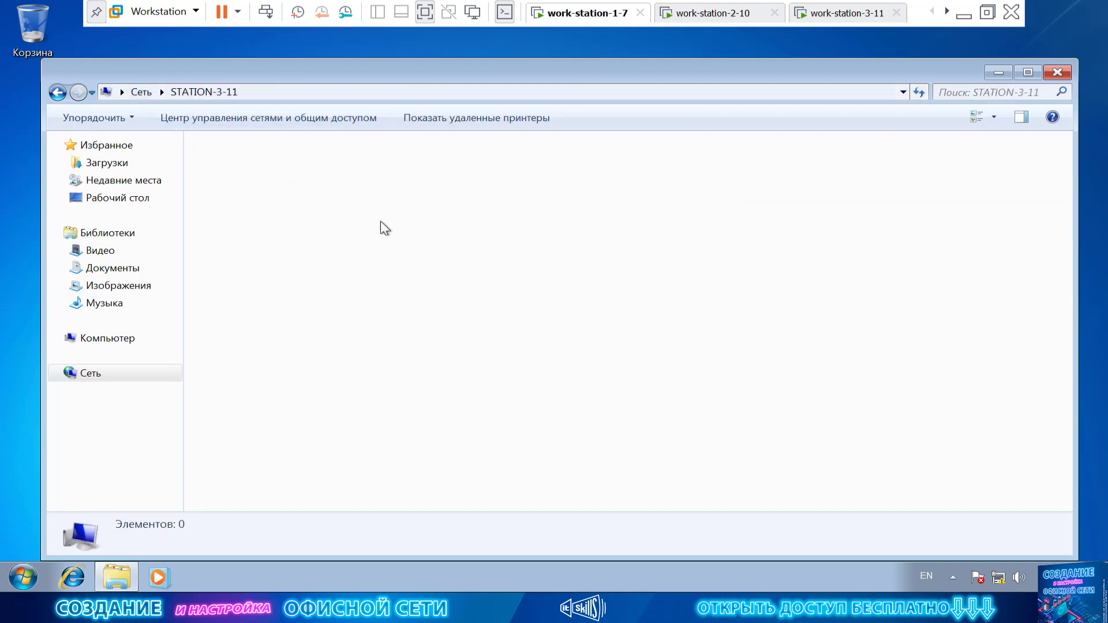
click(140, 93)
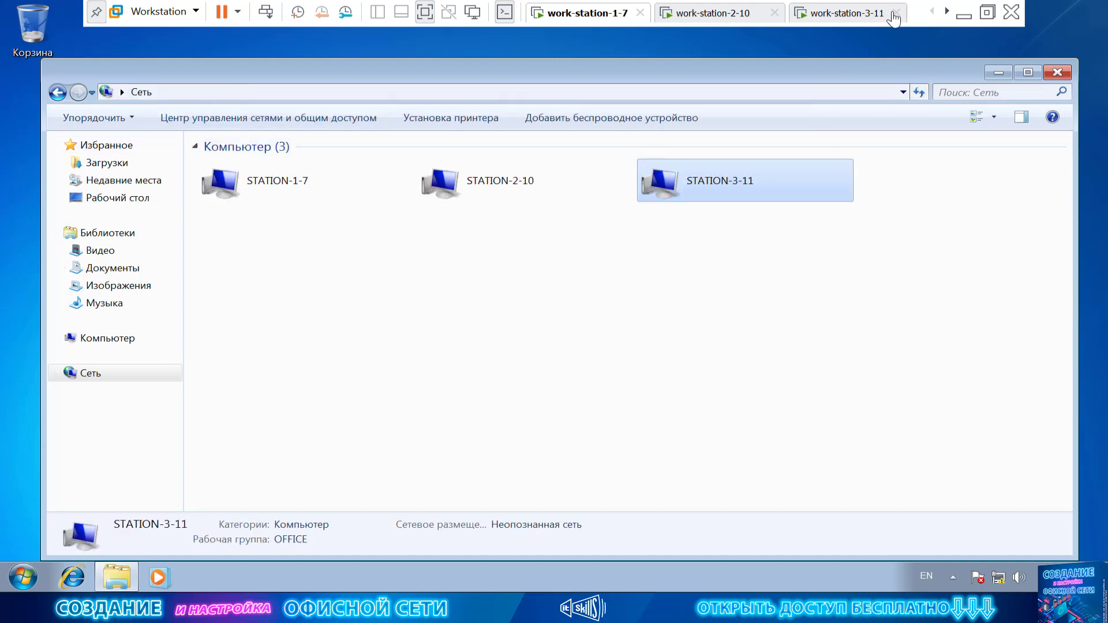
On work-station-3-11, save the advanced sharing settings for all networks.
click(852, 15)
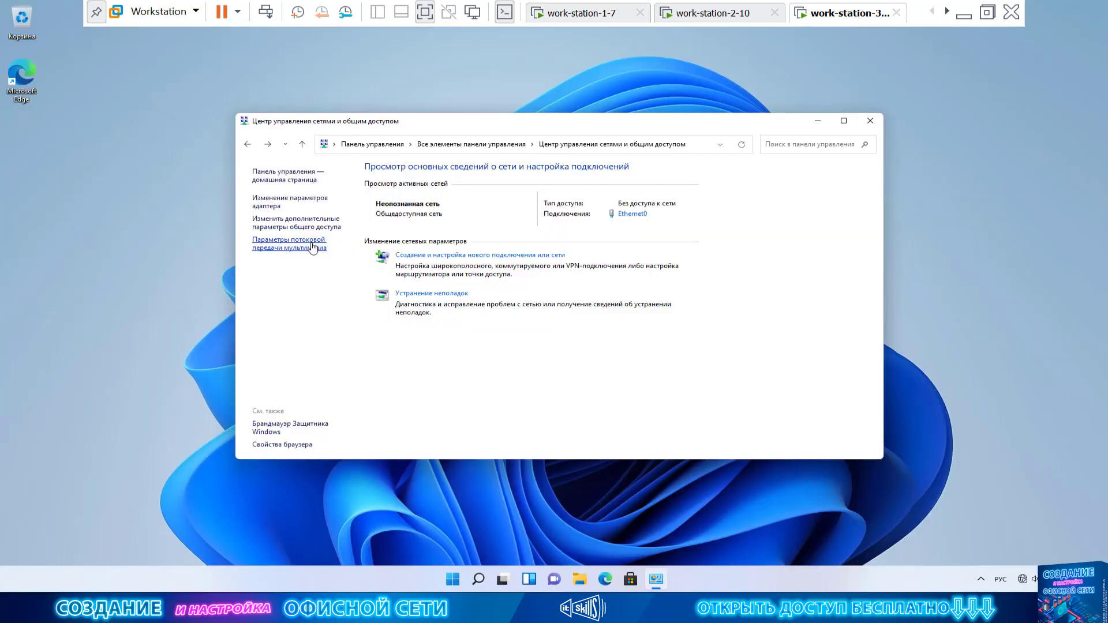
click(247, 144)
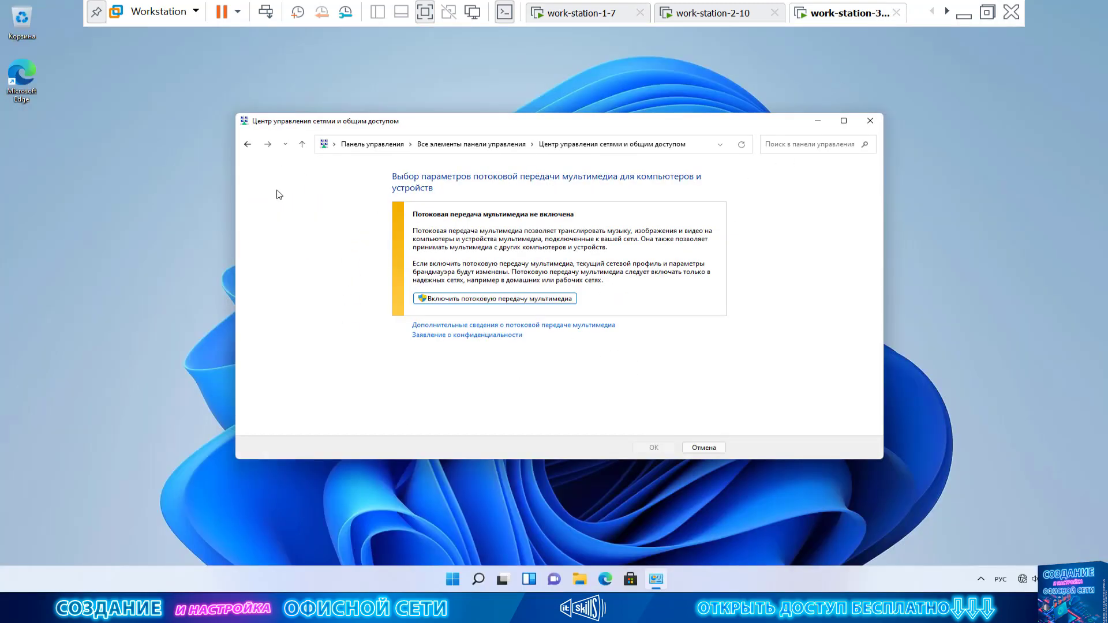
click(263, 221)
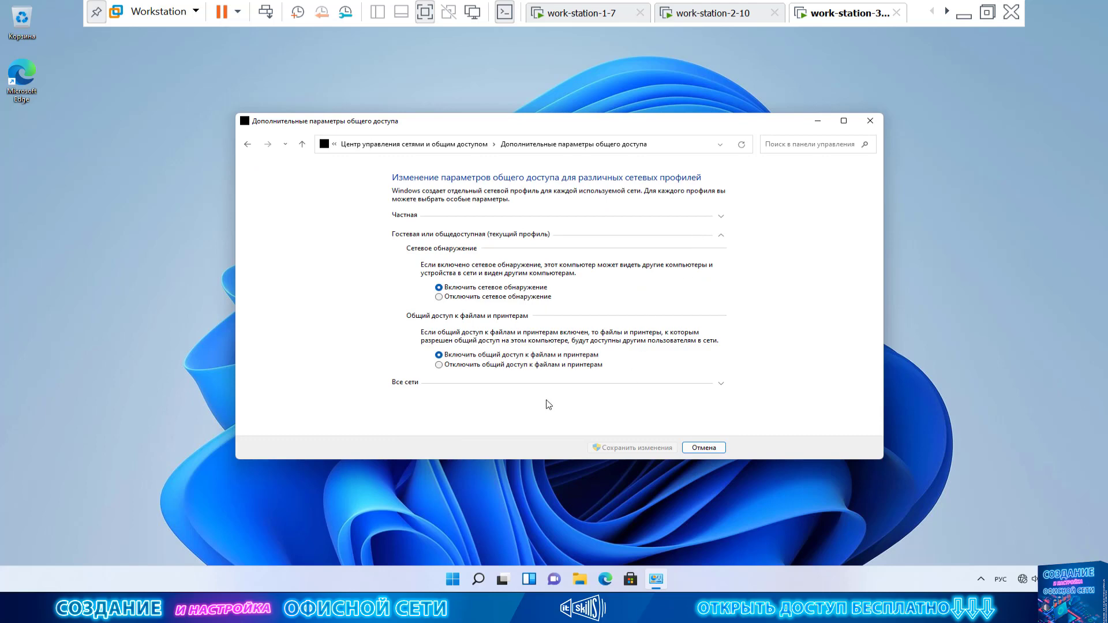
click(550, 387)
scroll(560, 384, down, 5)
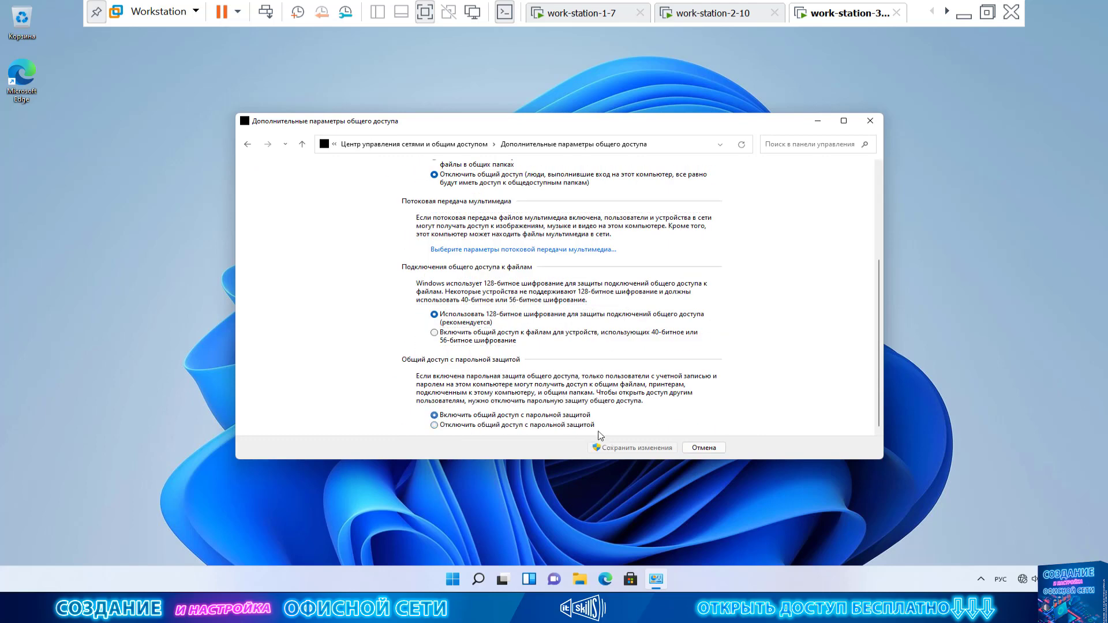
click(634, 448)
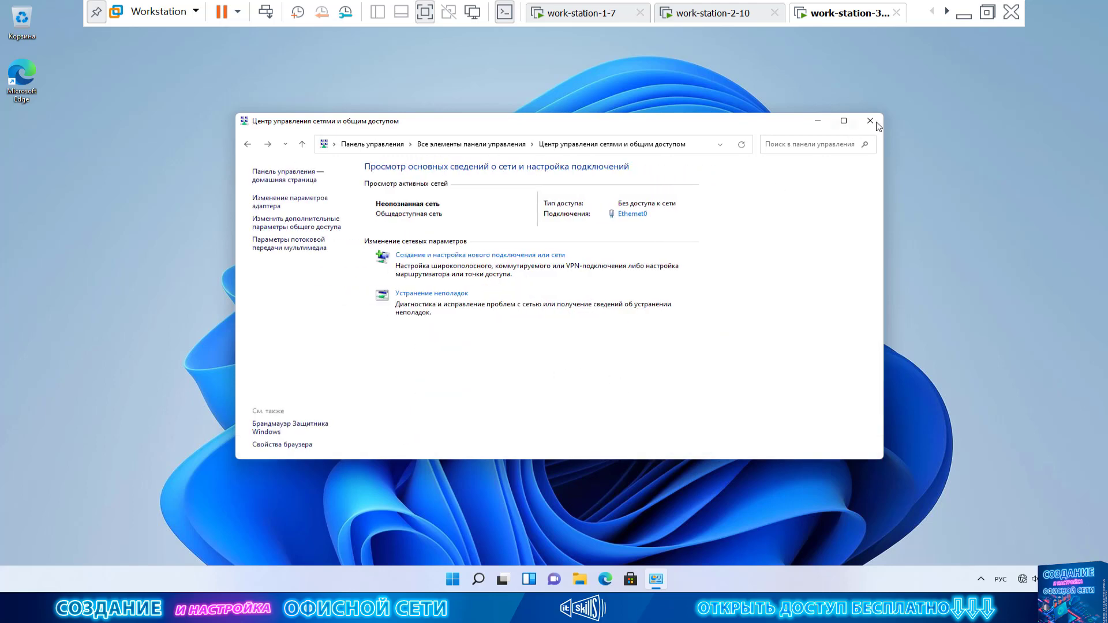
click(872, 122)
Open Computer Management from This PC and list the Local Users and Groups > Users accounts.
click(592, 579)
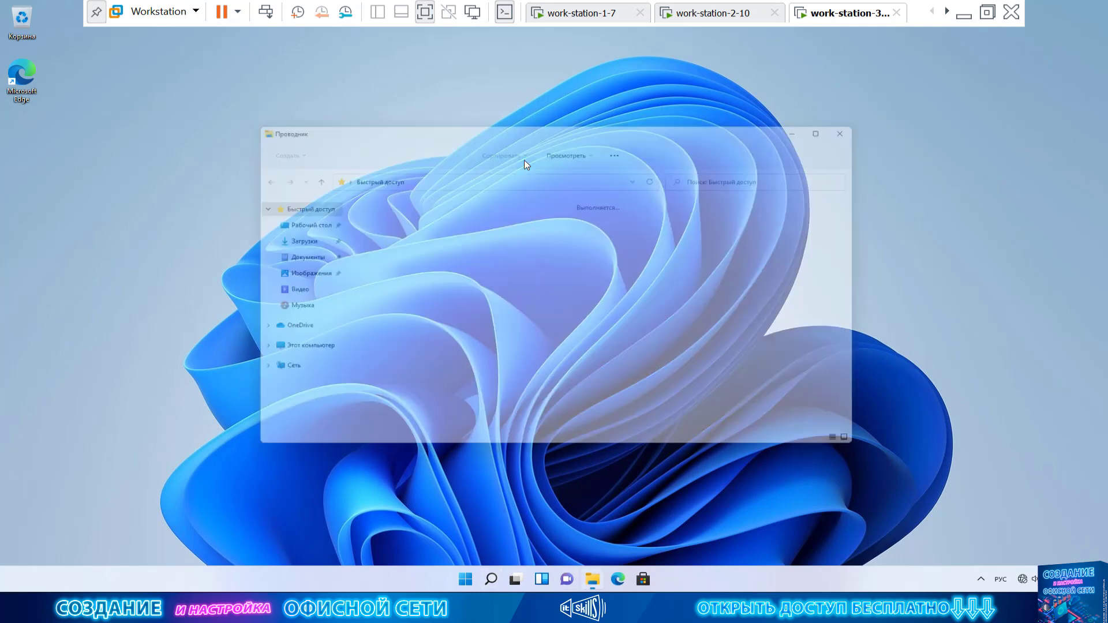
click(305, 355)
right_click(309, 353)
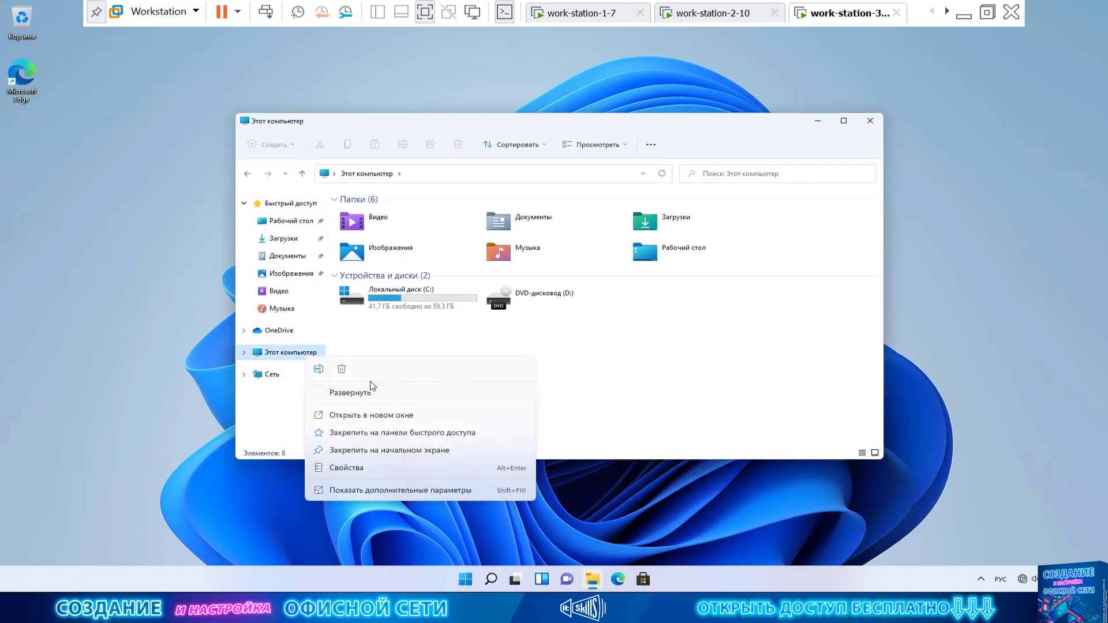
click(393, 490)
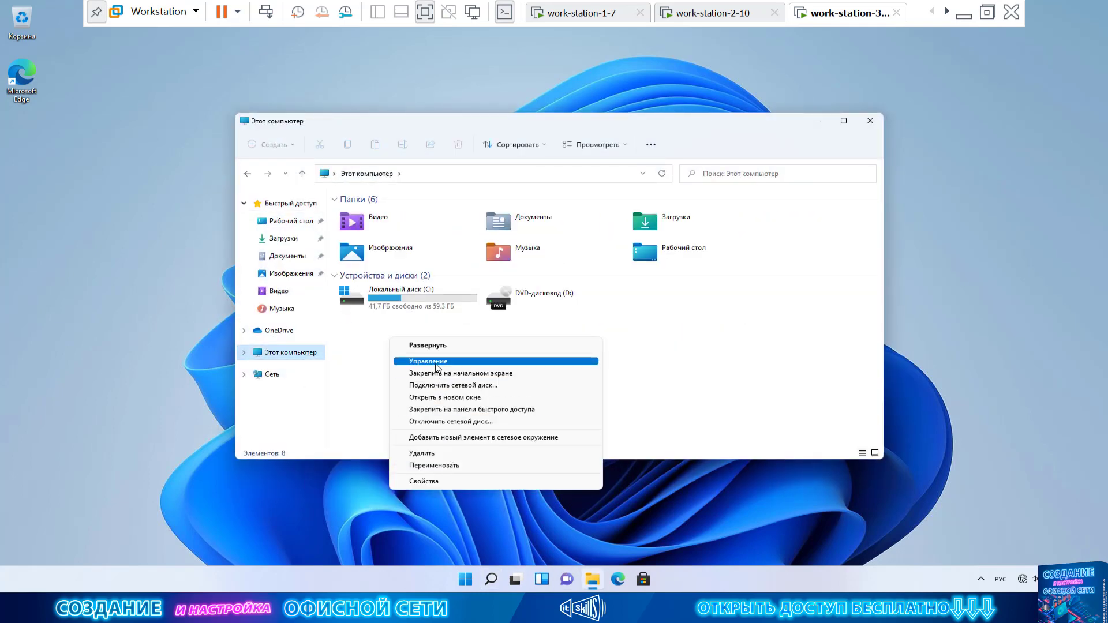
key(Escape)
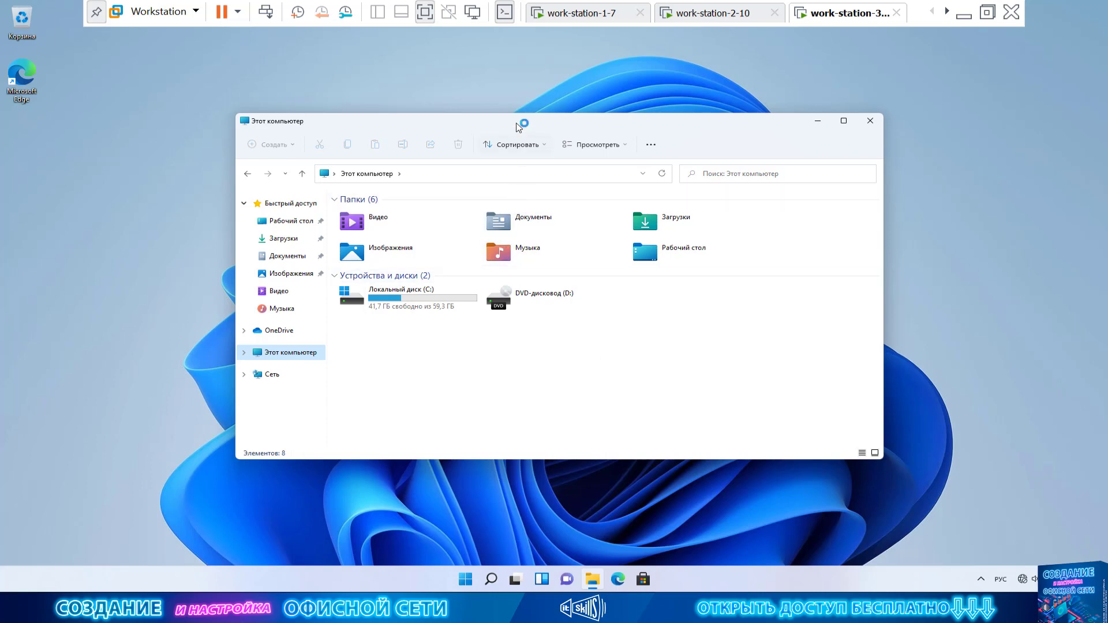
drag(60, 22, 409, 146)
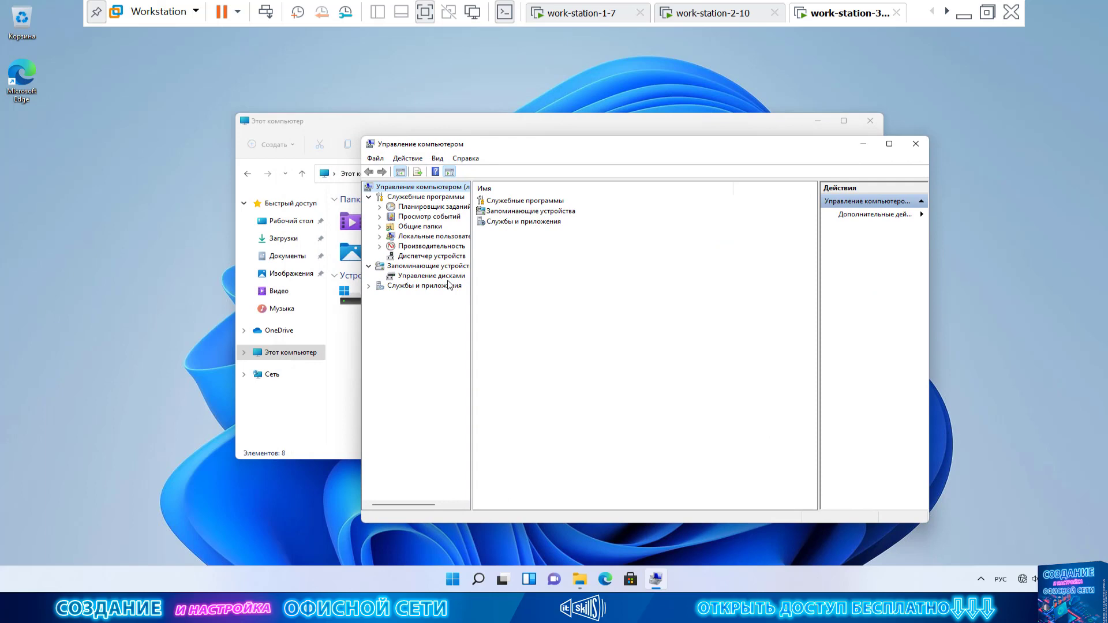
double_click(442, 237)
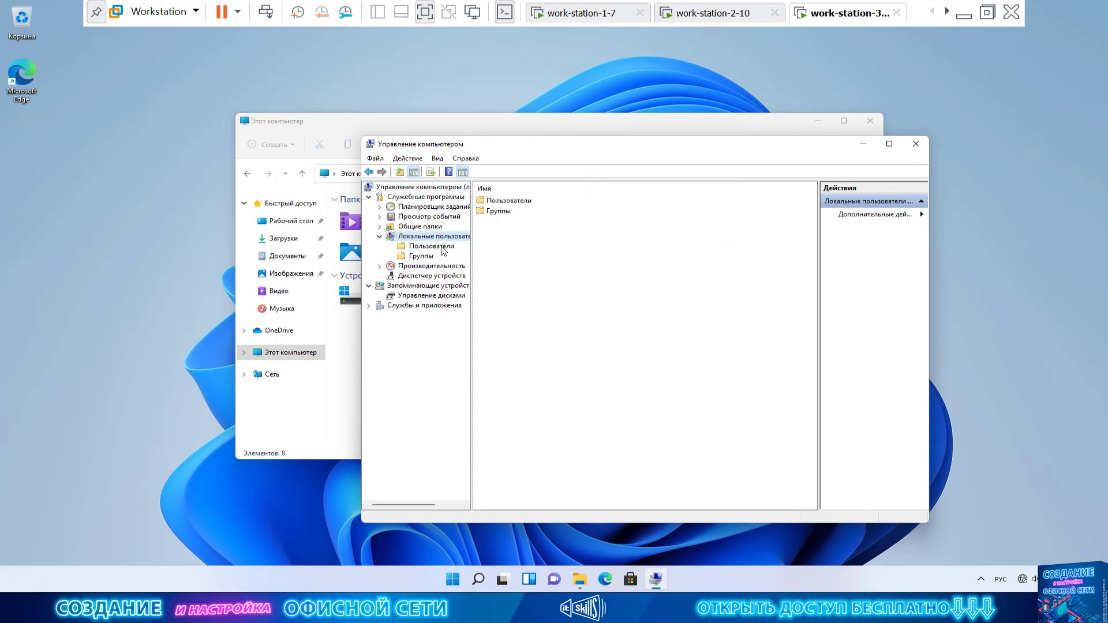
click(442, 246)
drag(531, 188, 618, 188)
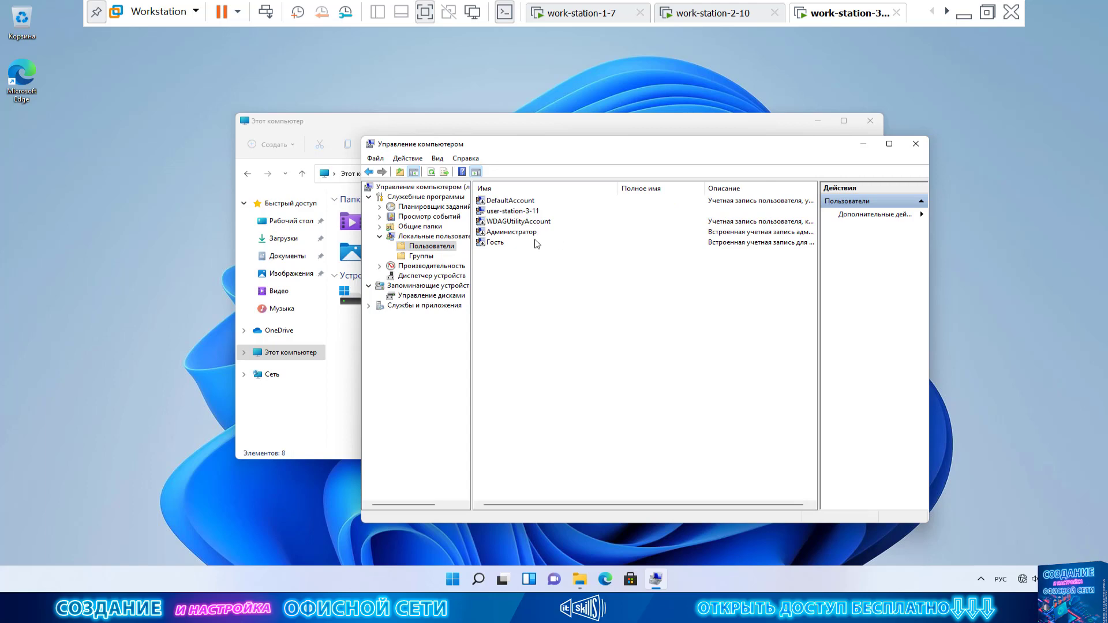
Start a new local user named office and paste its password and confirmation.
right_click(530, 280)
click(569, 286)
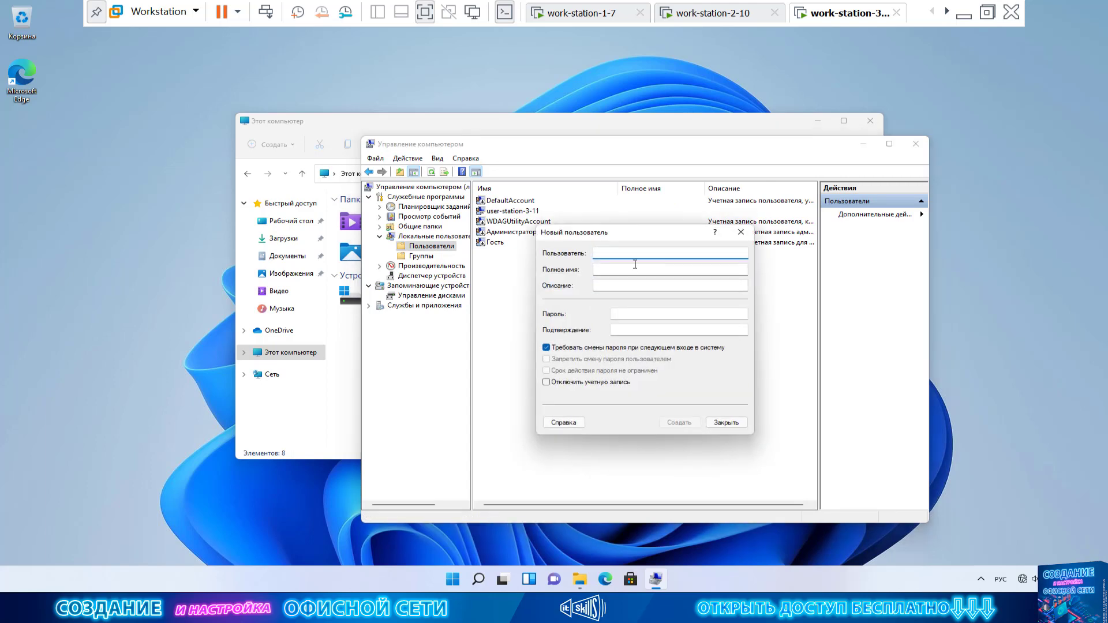
text(offi)
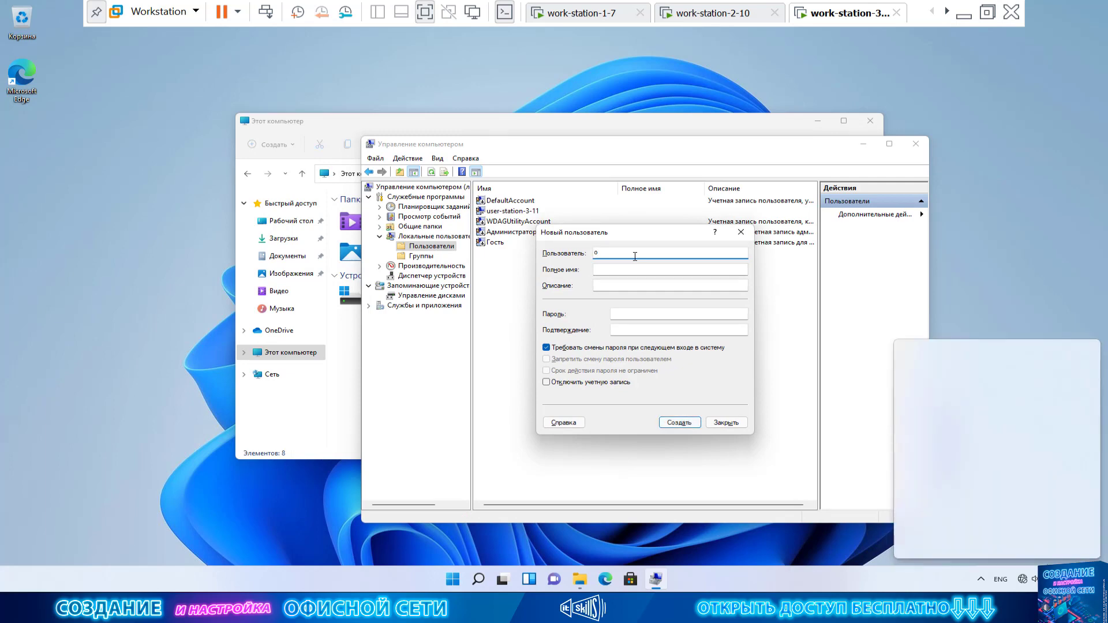
key(Tab)
key(Tab)
key(Tab)
key(Tab)
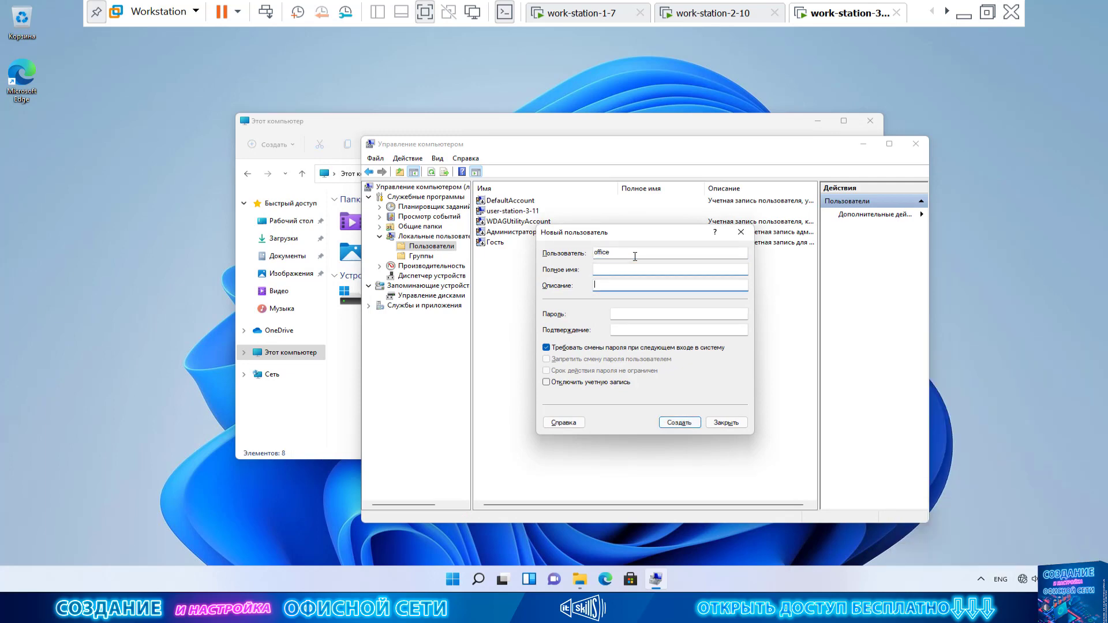
click(656, 315)
key(ctrl+v)
key(Tab)
key(ctrl+v)
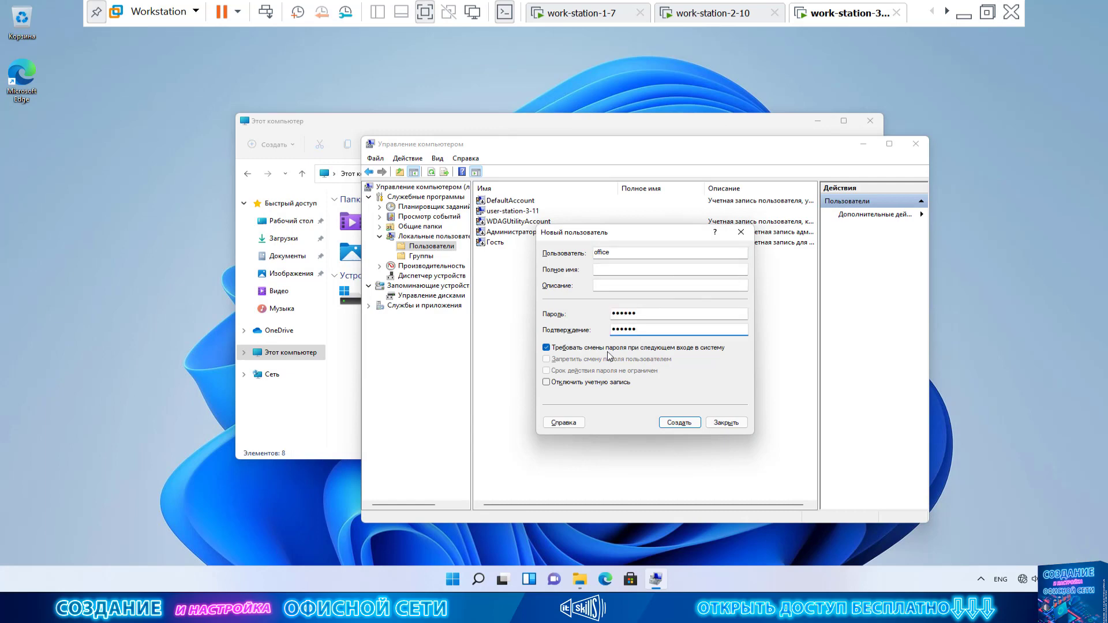
Make office's password unchangeable and never-expiring, create the account, then go to work-station-1-7.
click(607, 348)
click(581, 361)
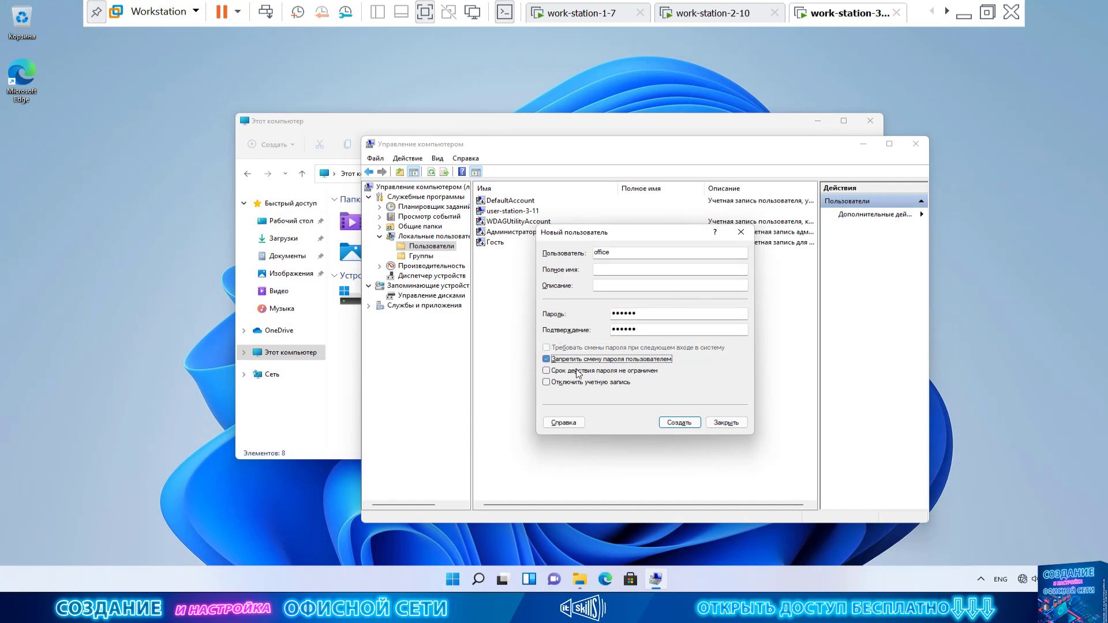
click(583, 370)
click(679, 422)
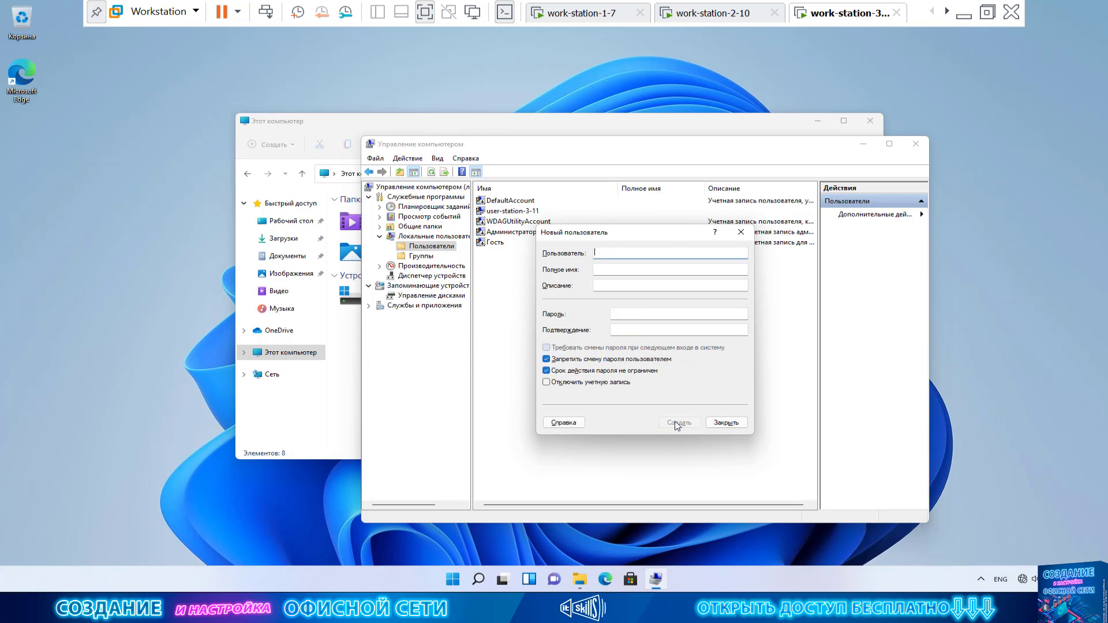
click(725, 422)
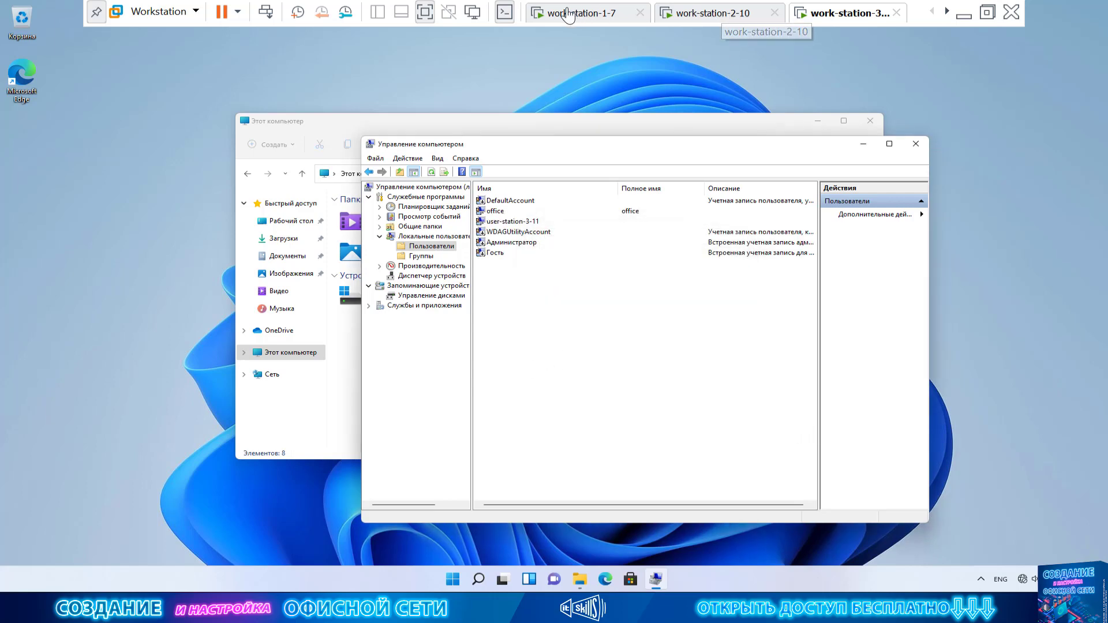
click(565, 12)
Connect to STATION-3-11 as office with its password remembered, then return to work-station-3-11.
double_click(718, 173)
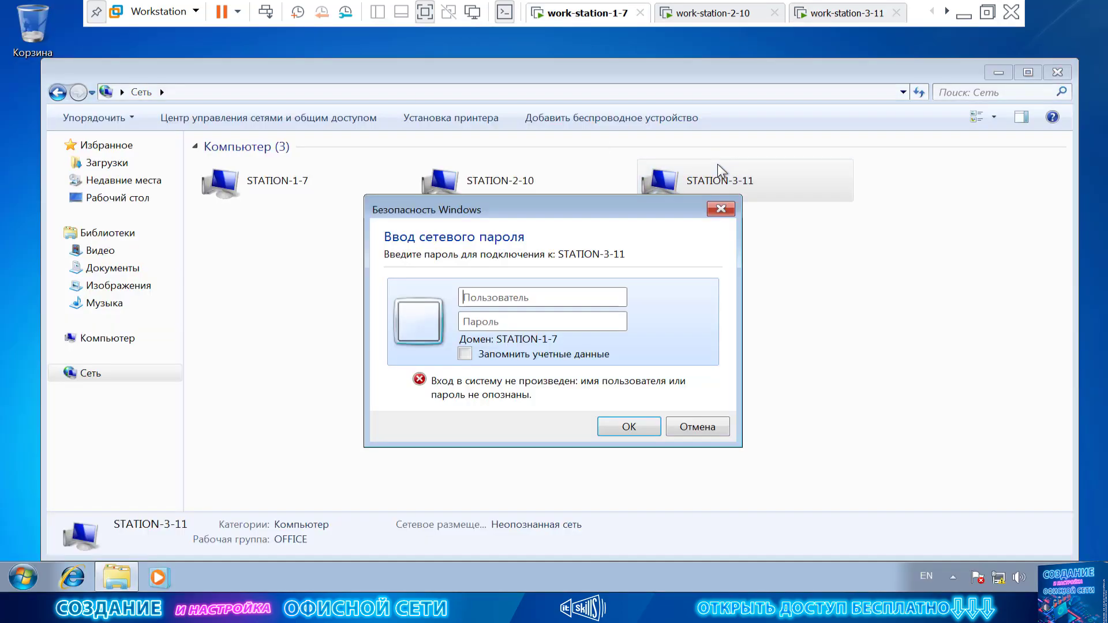
click(555, 297)
text(office)
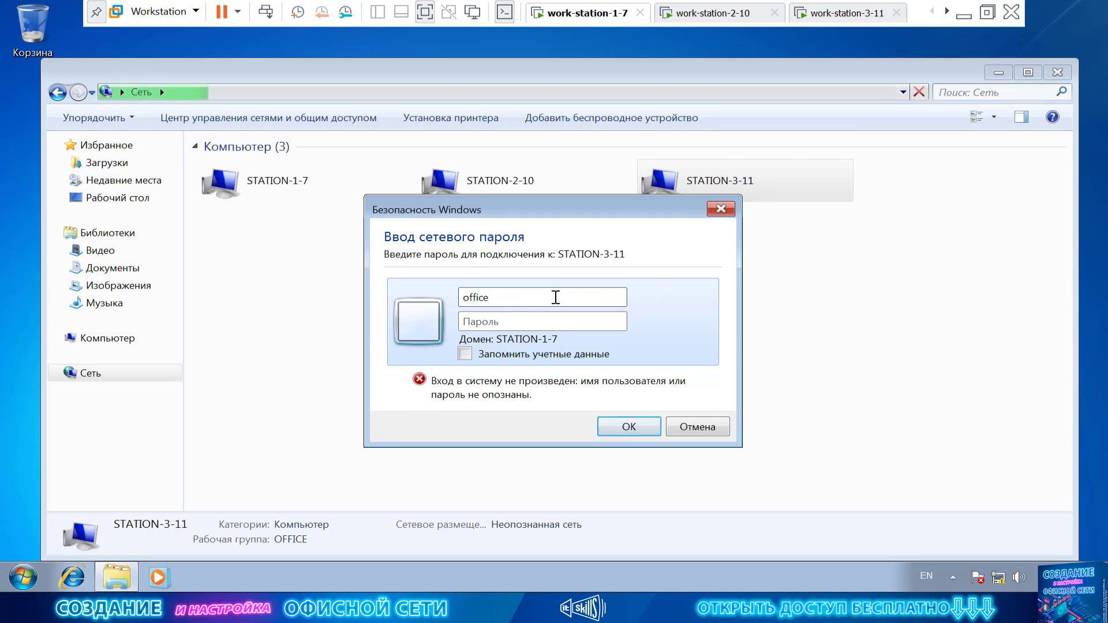
click(502, 319)
click(501, 308)
text(12)
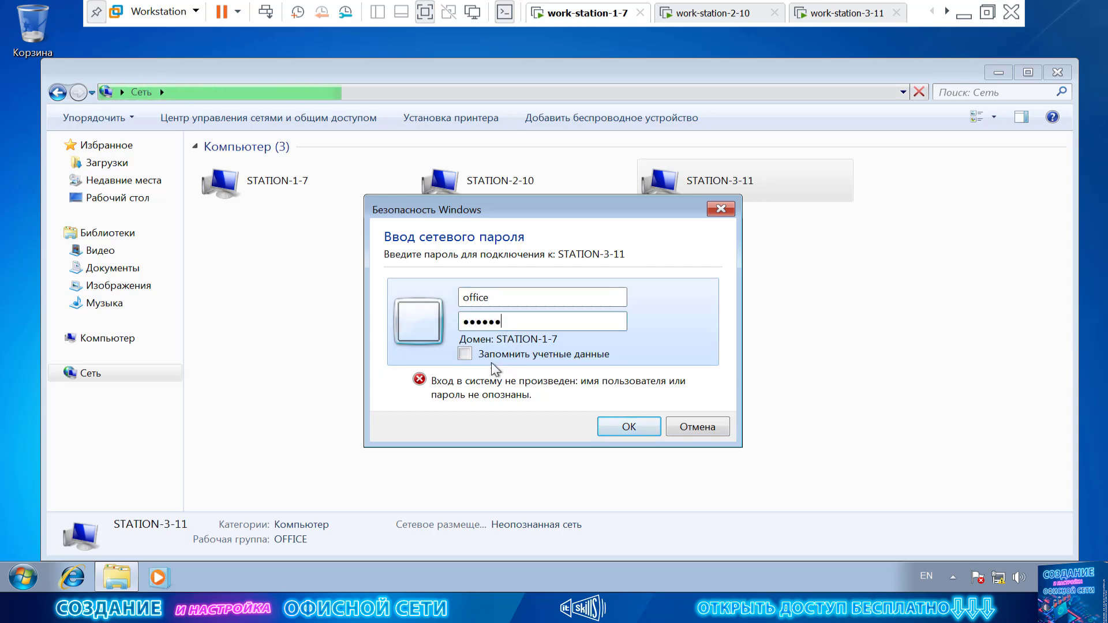
click(465, 353)
click(629, 427)
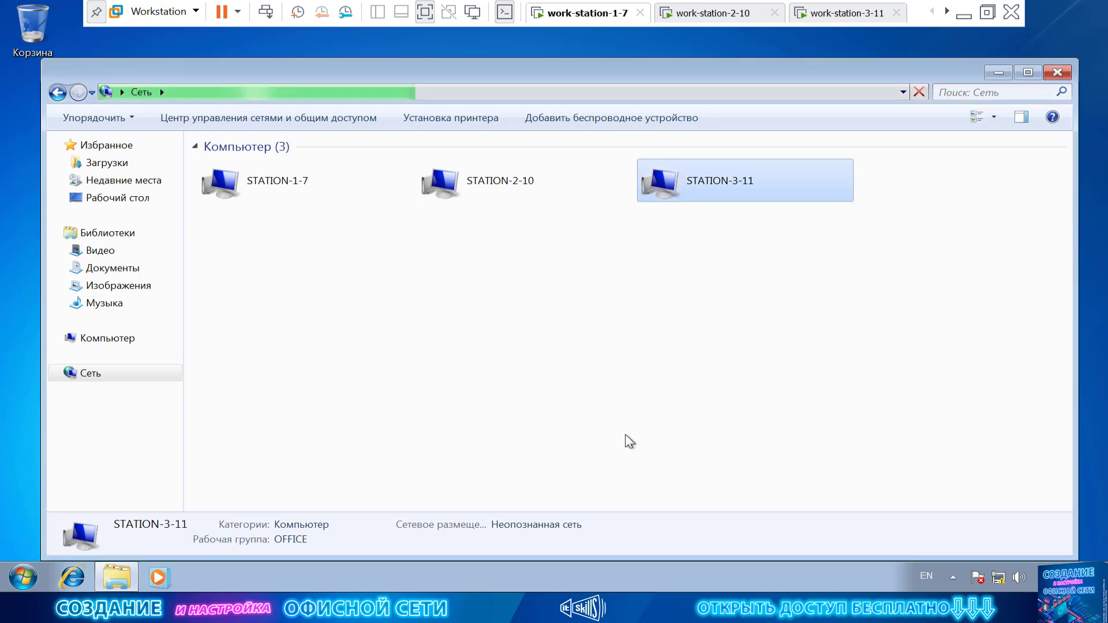
click(864, 17)
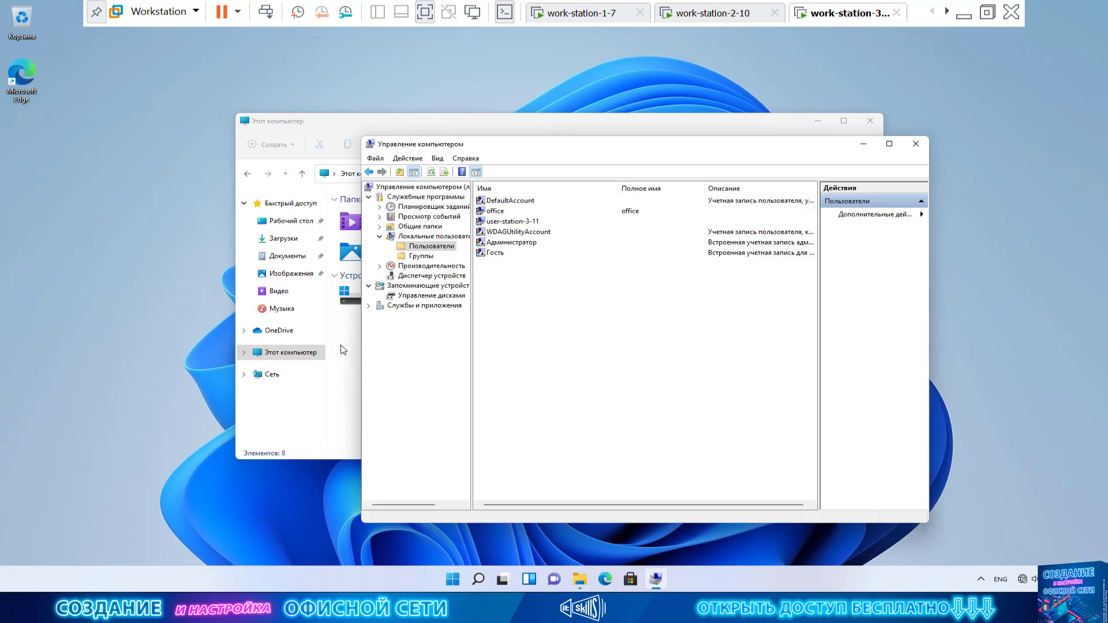
Create a new folder on the Windows 11 desktop.
click(342, 349)
right_click(55, 161)
right_click(55, 198)
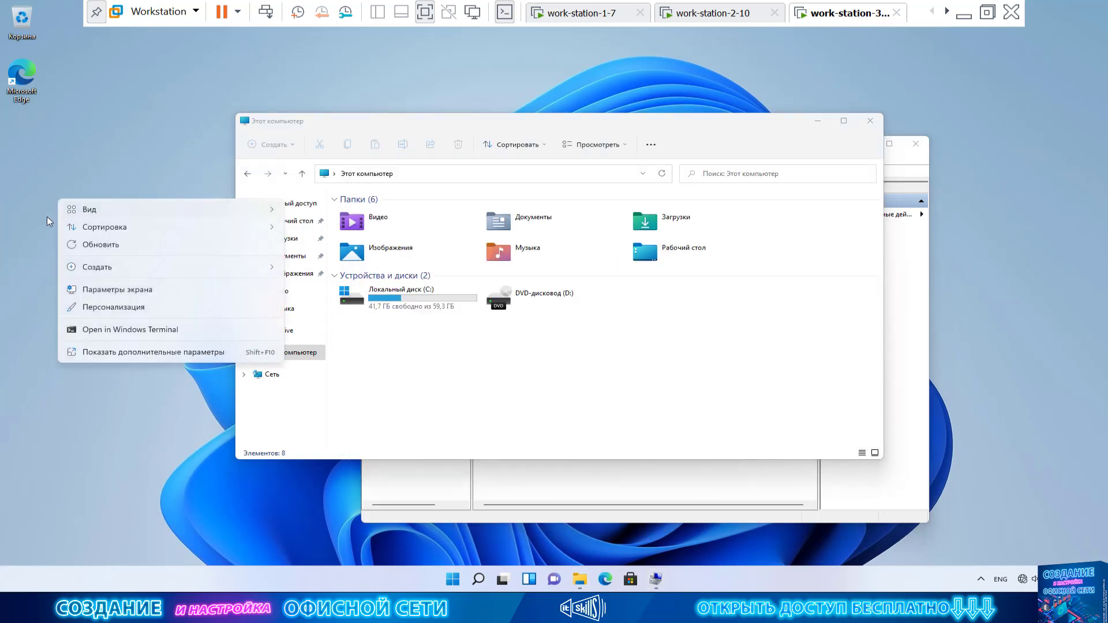
right_click(47, 217)
mouse_move(117, 286)
click(293, 291)
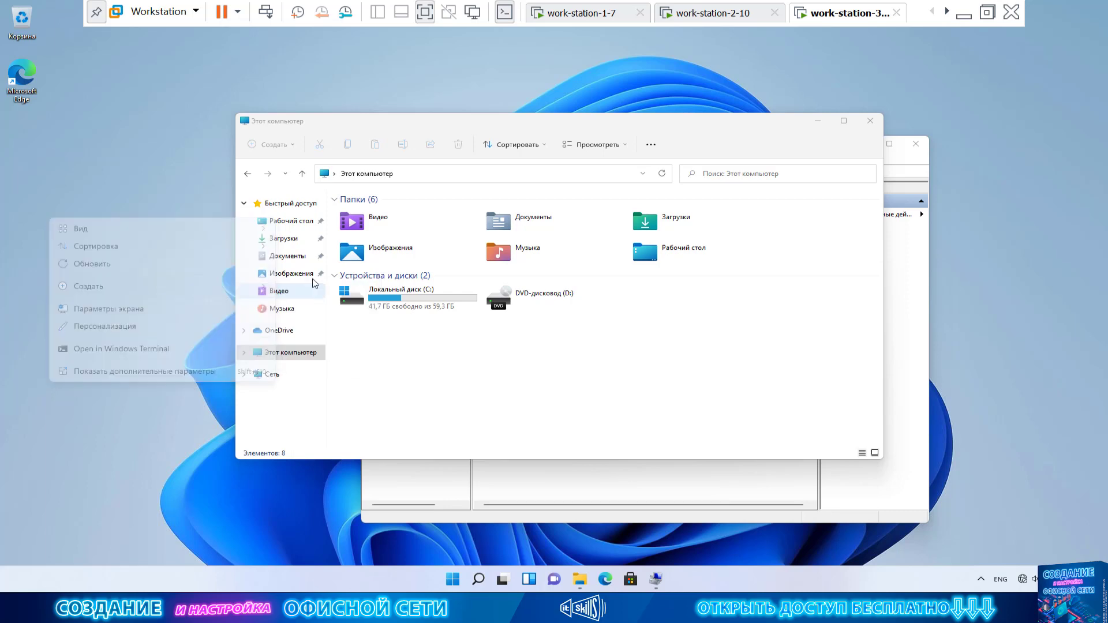
Share Новая папка with office at Чтение и запись, then switch to work-station-1-7.
right_click(63, 247)
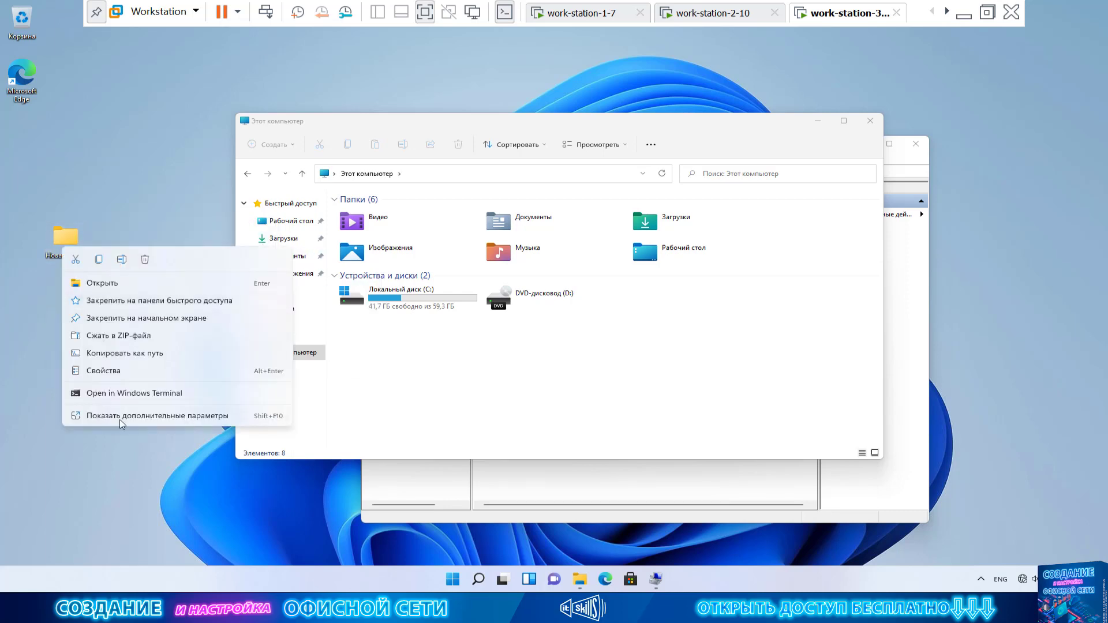
click(115, 371)
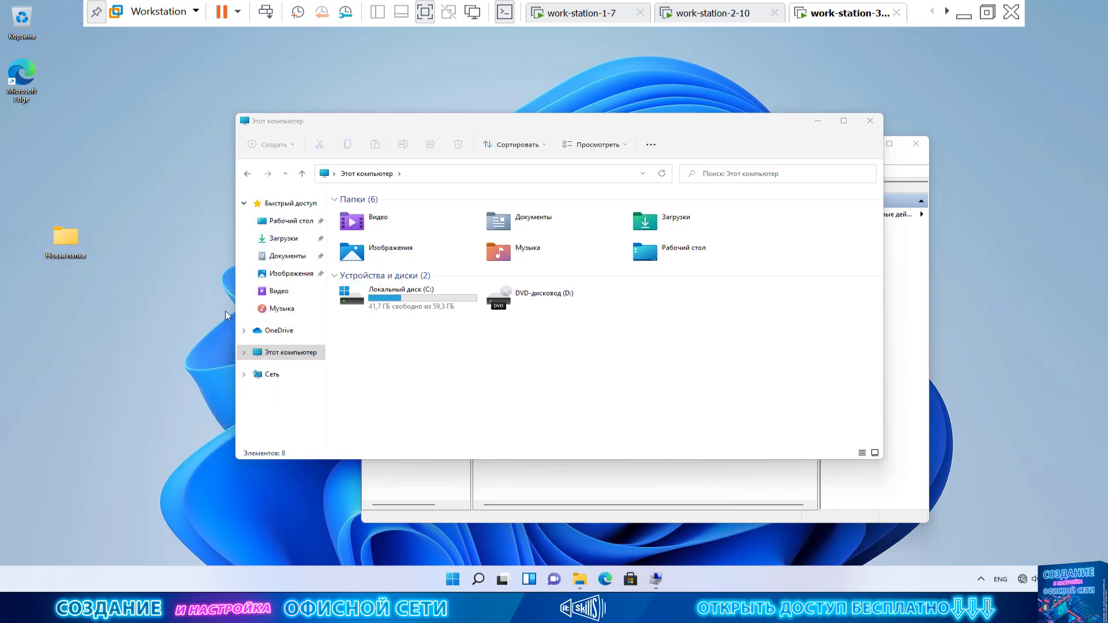
click(163, 283)
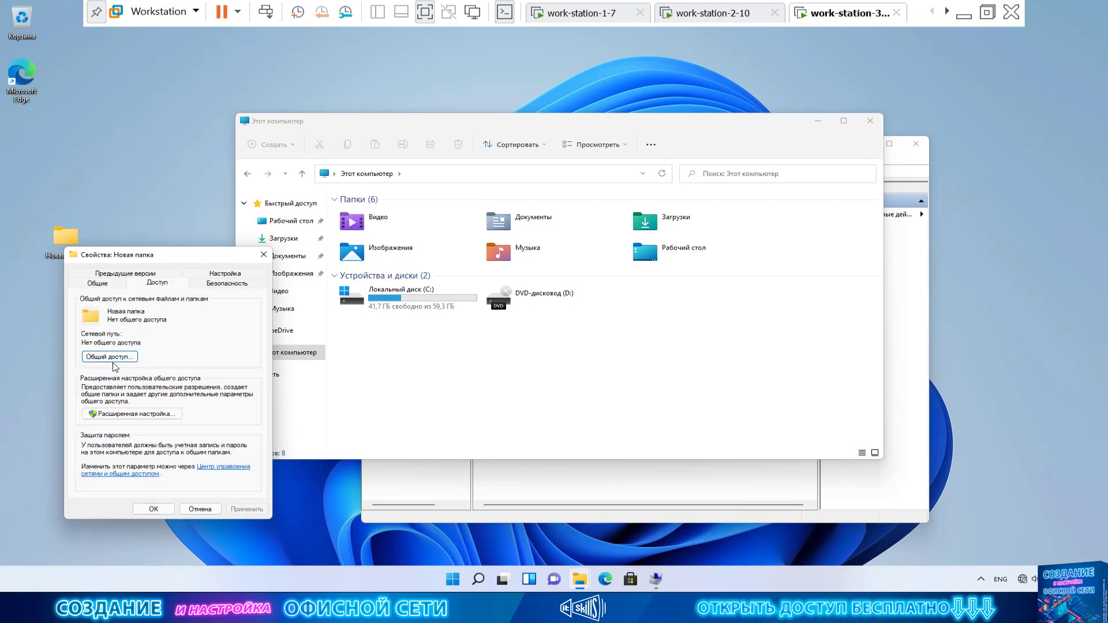
click(111, 358)
click(264, 370)
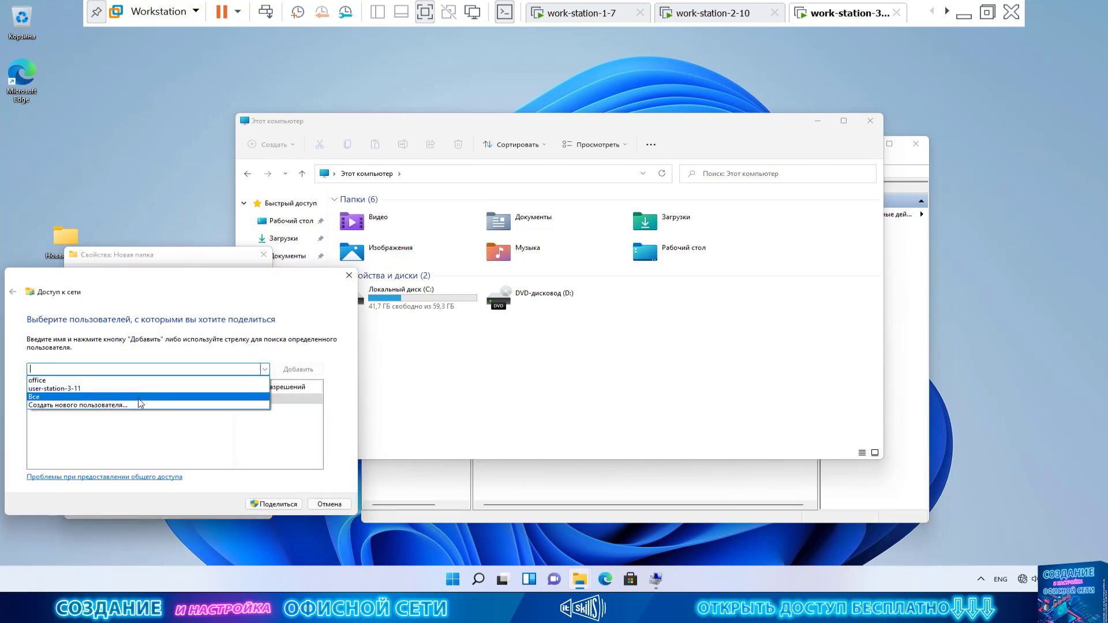
click(137, 380)
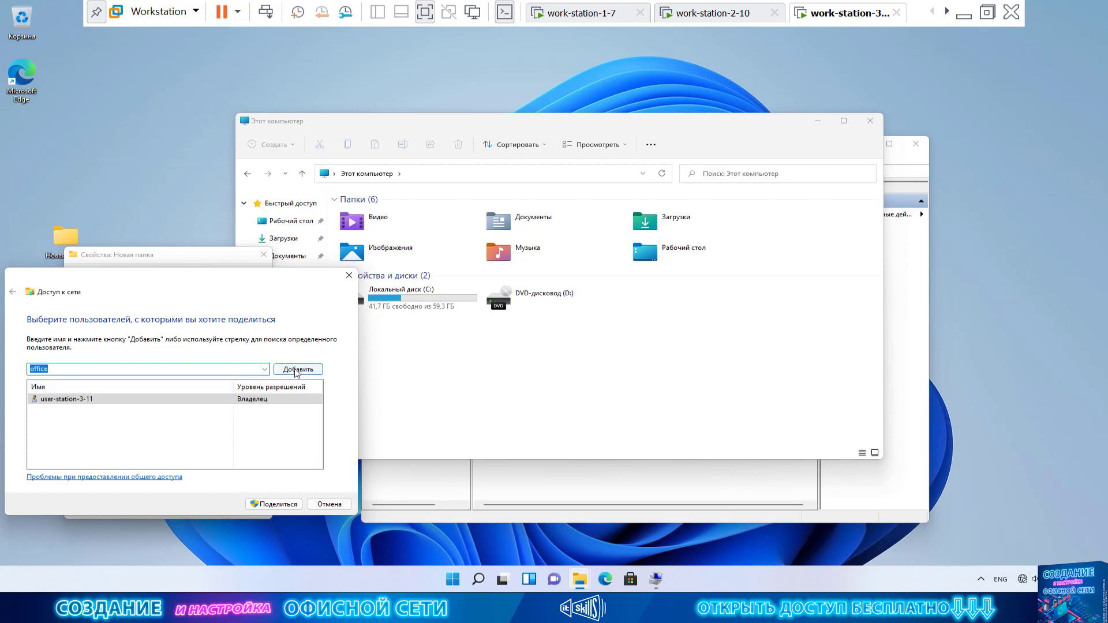
click(299, 369)
click(265, 399)
click(306, 416)
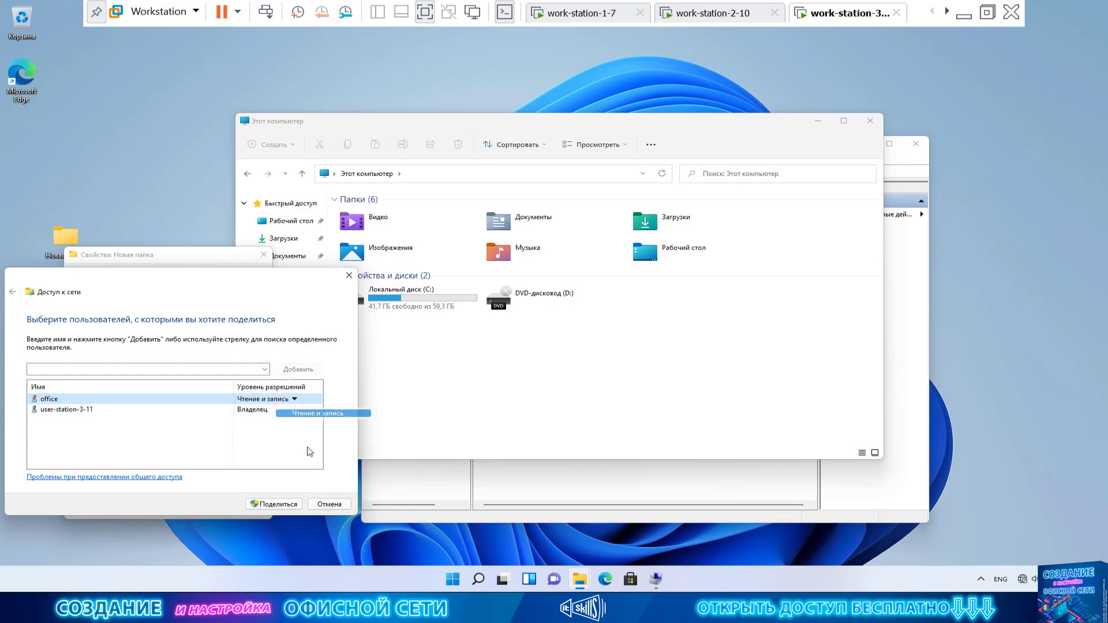
click(272, 505)
click(330, 504)
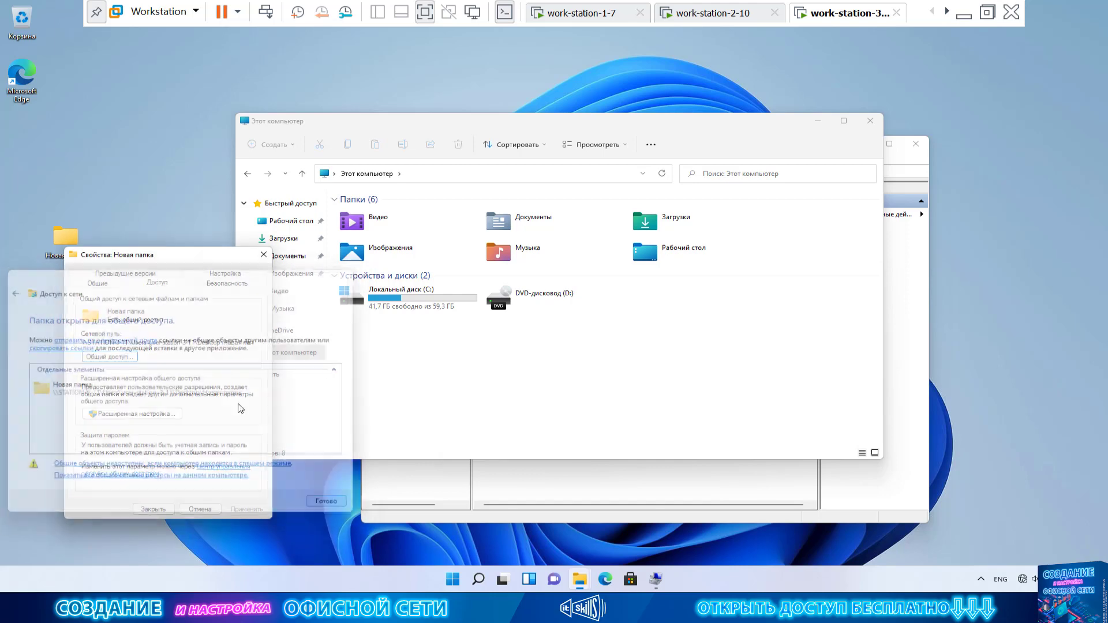
click(561, 16)
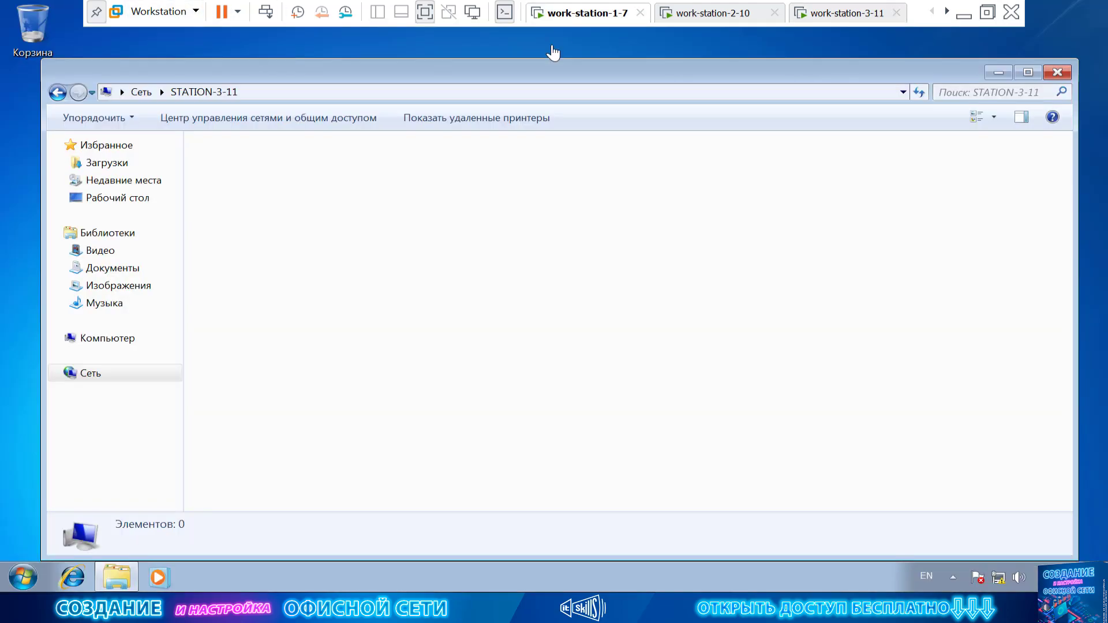
Refresh STATION-3-11 and browse to Users > user-station-3-11 > Desktop > Новая папка.
right_click(312, 249)
click(361, 286)
double_click(252, 162)
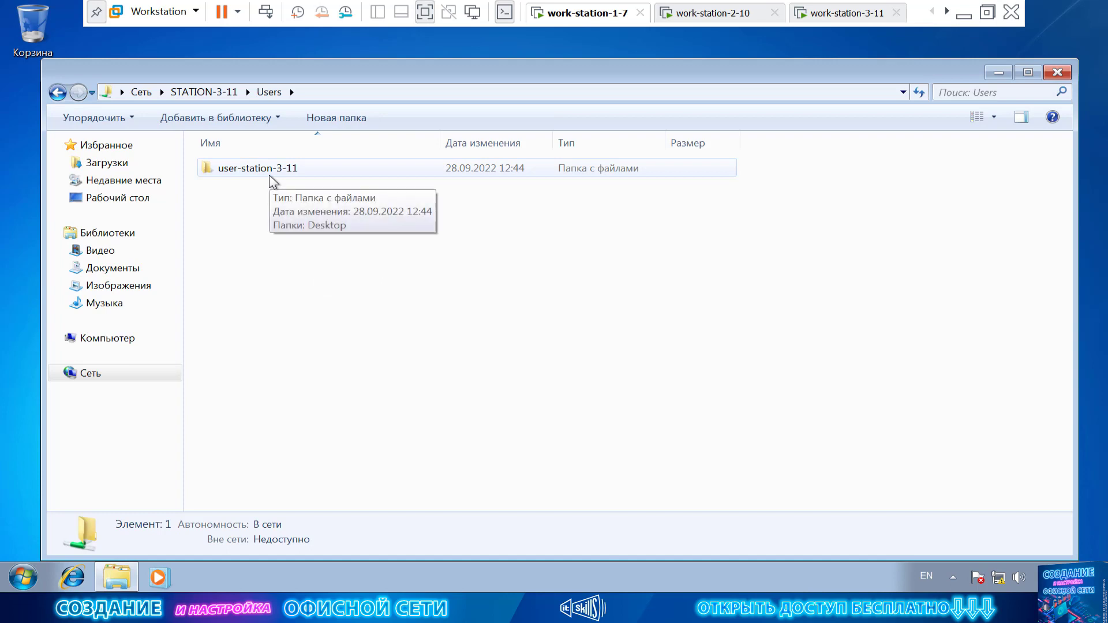
click(214, 93)
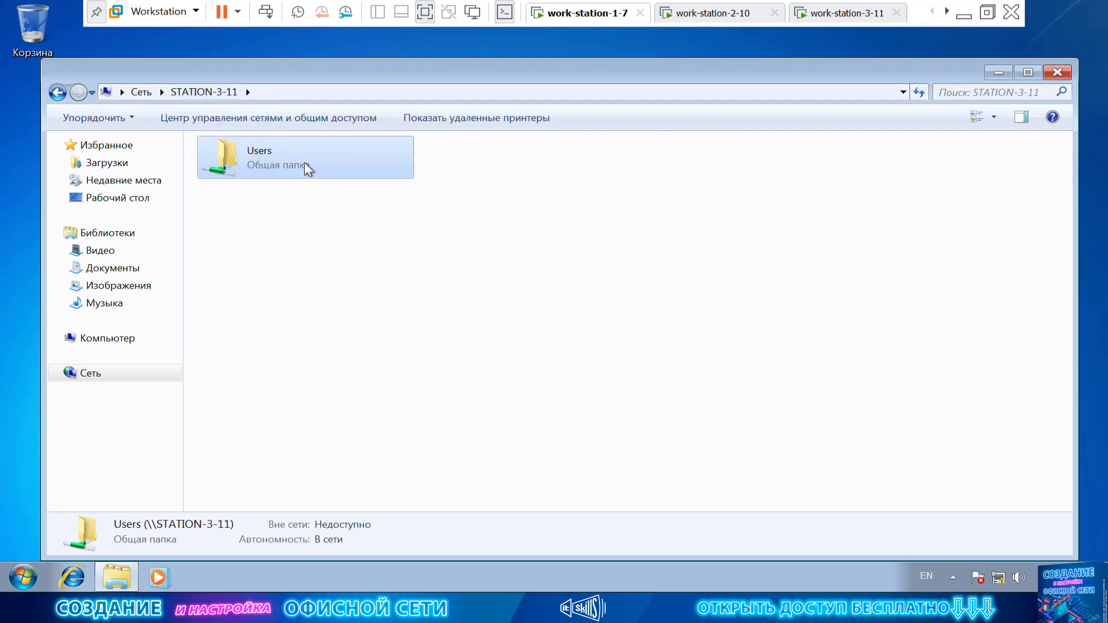
double_click(304, 163)
double_click(284, 171)
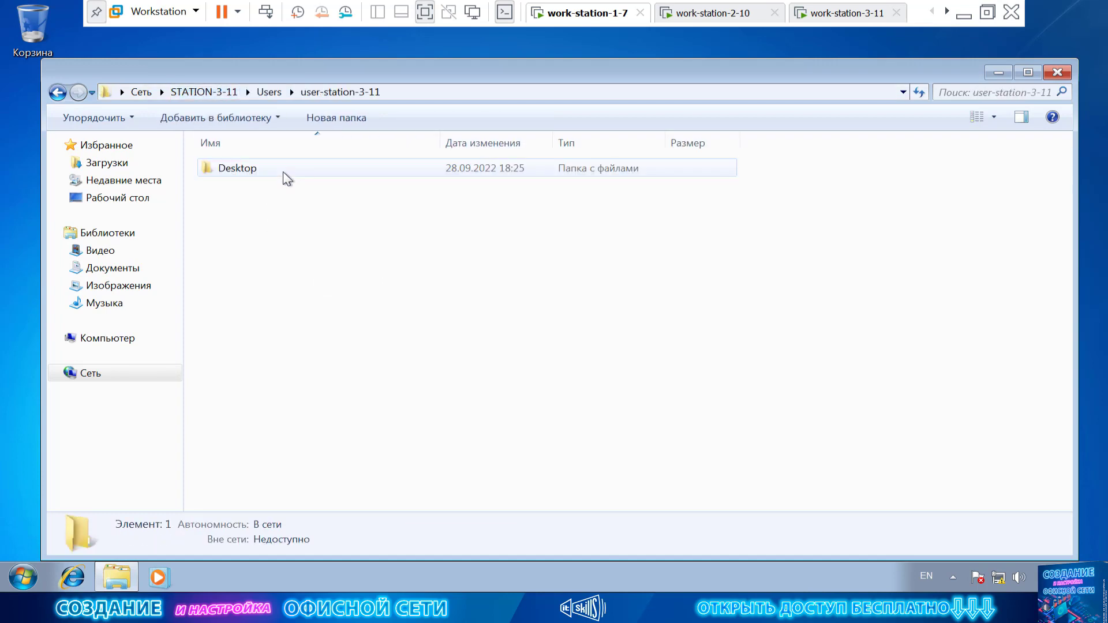
double_click(287, 173)
double_click(286, 173)
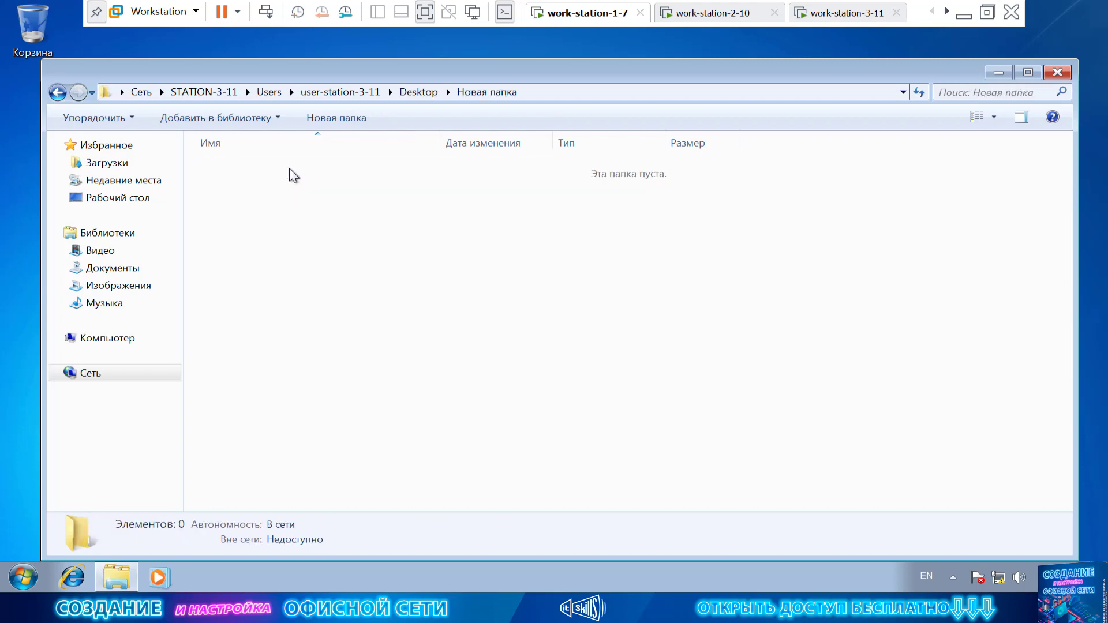
Create a new subfolder and a new text document inside the shared Новая папка.
right_click(295, 202)
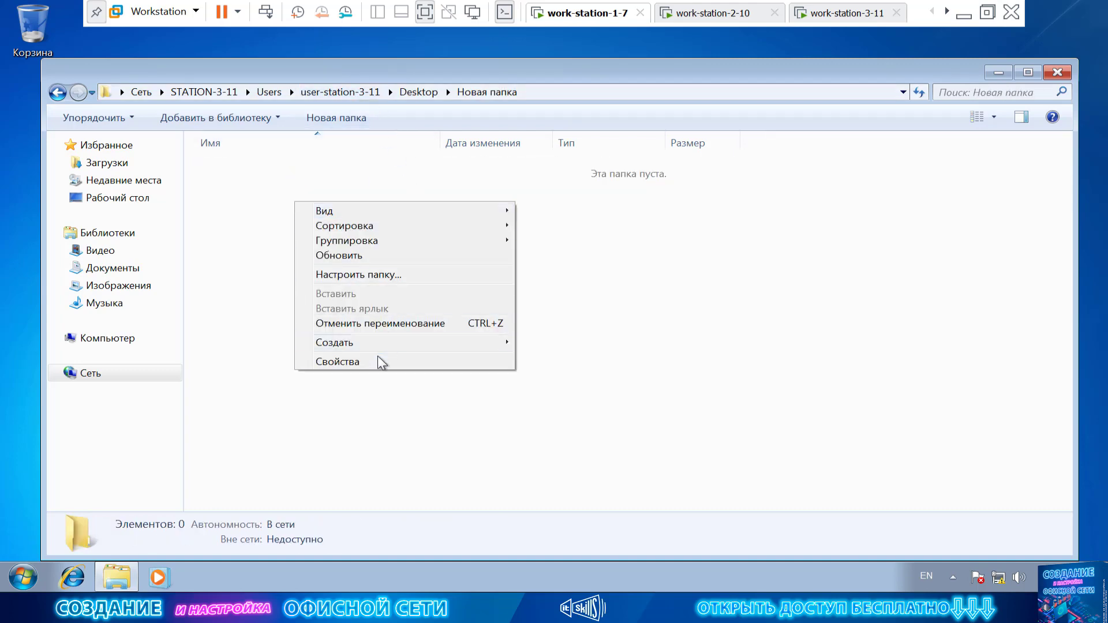
click(379, 362)
right_click(296, 191)
mouse_move(376, 326)
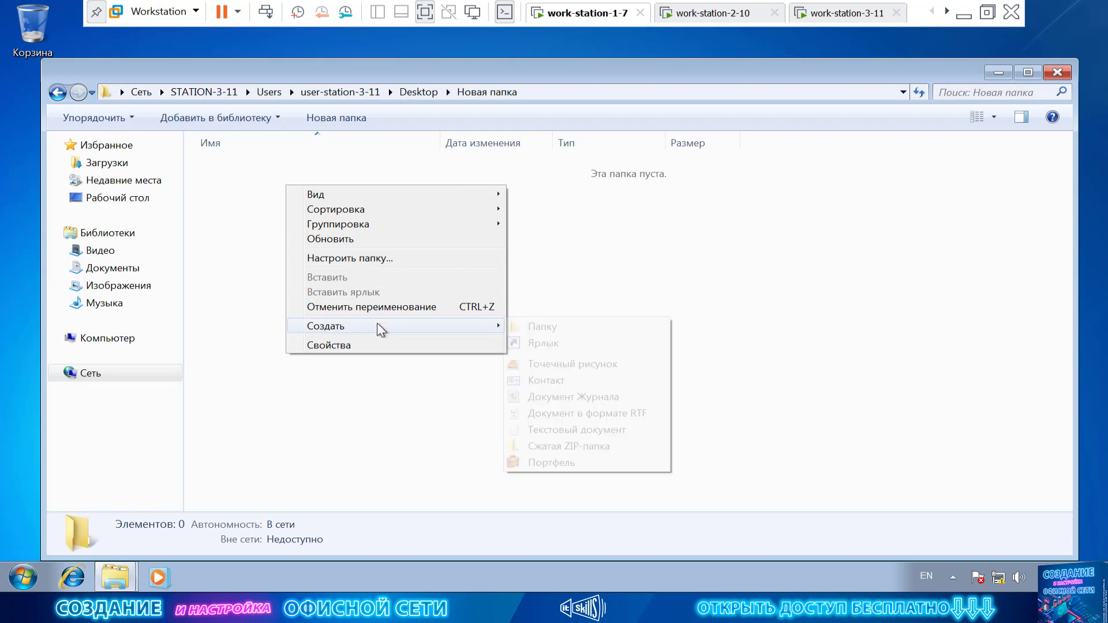
click(522, 322)
right_click(284, 264)
mouse_move(375, 403)
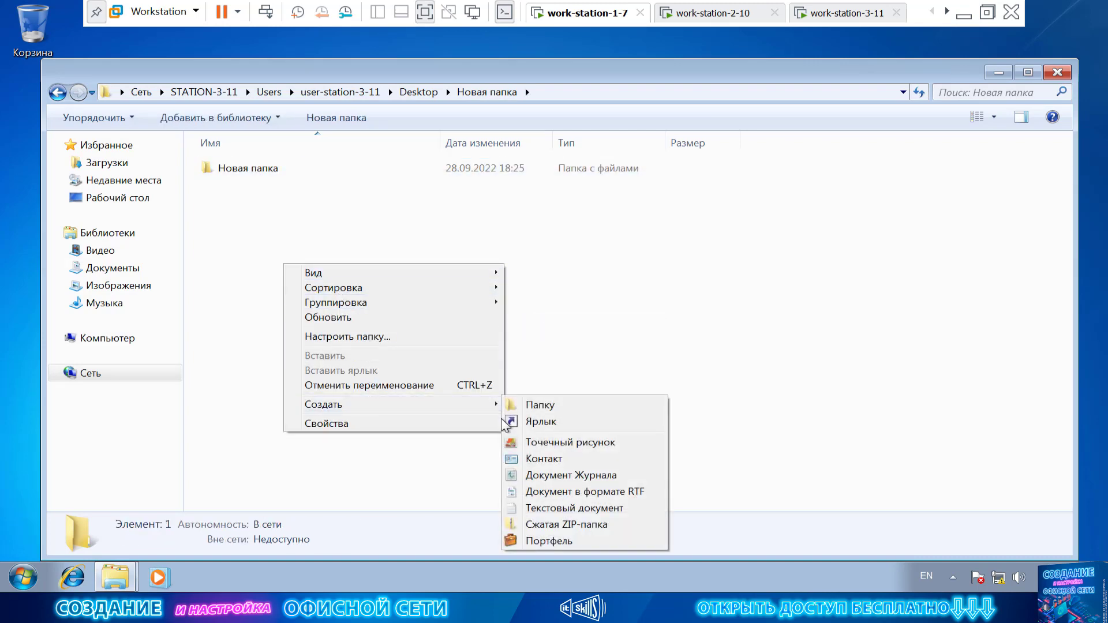
click(577, 508)
click(359, 300)
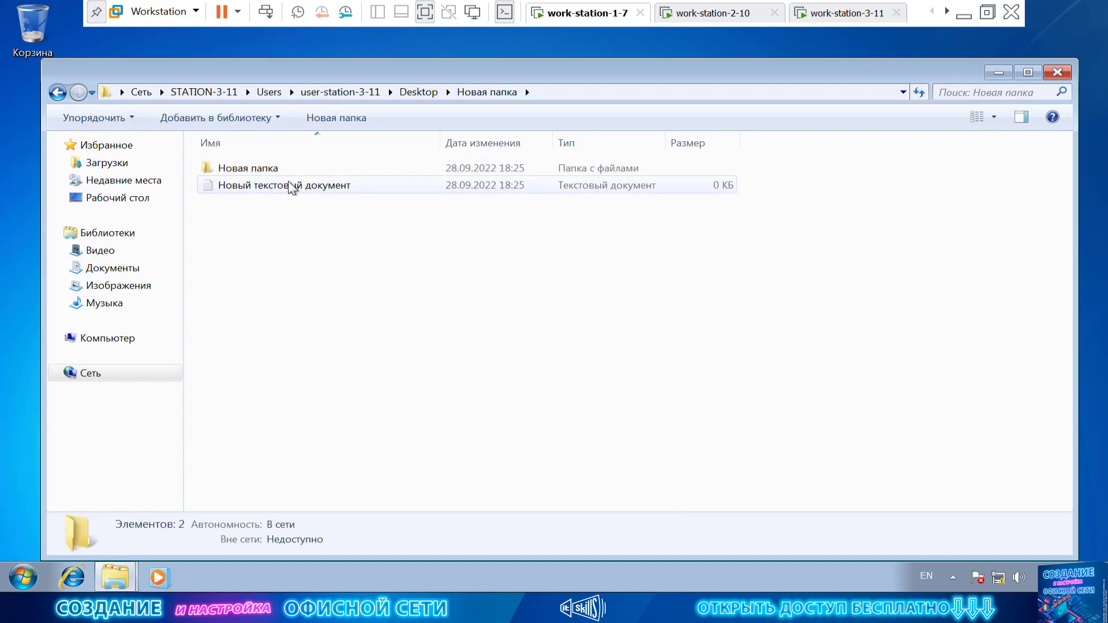
right_click(296, 217)
click(222, 261)
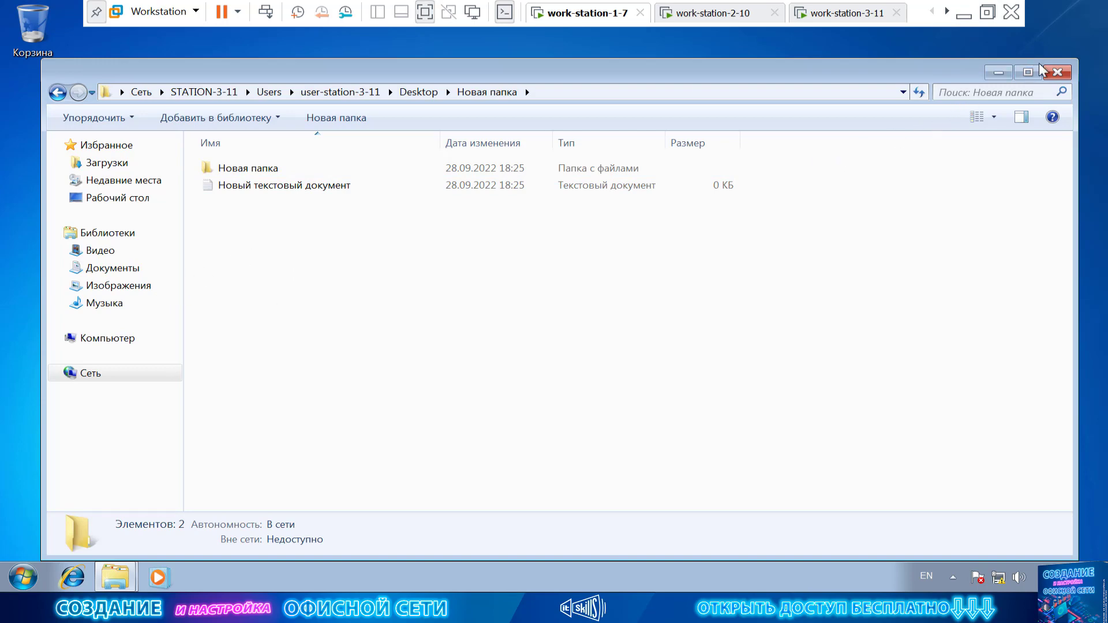
Close Explorer, cancel the properties dialog, and restart Windows 7 via Перезагрузка.
click(1058, 73)
click(279, 474)
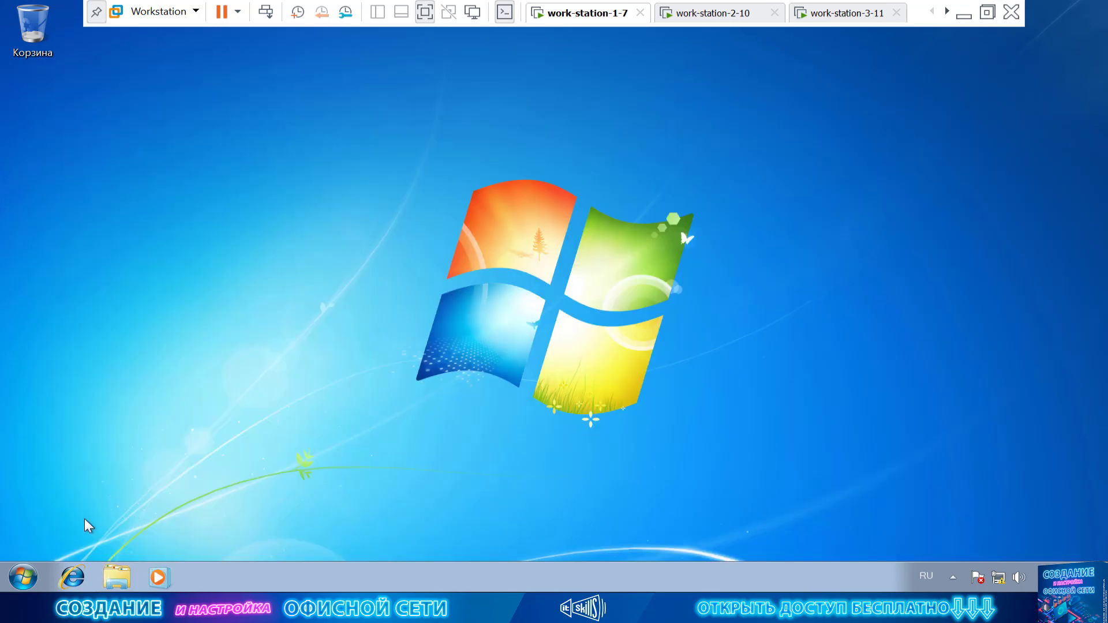
click(23, 577)
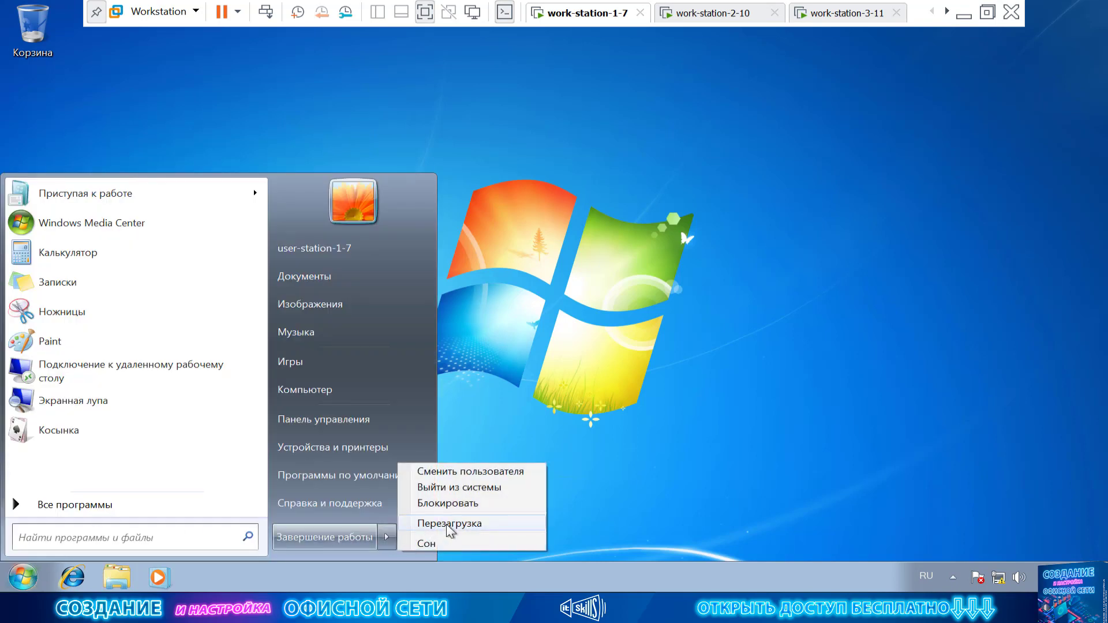
click(408, 523)
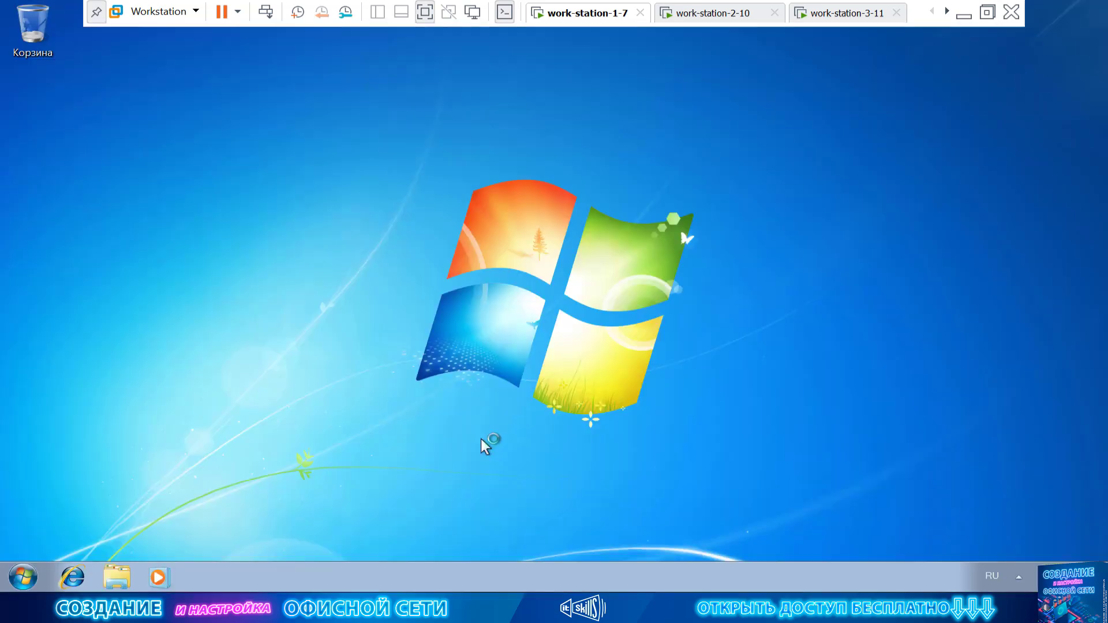
From Сеть, open STATION-3-11's shares, then open STATION-2-10 to reach its network password prompt.
click(137, 573)
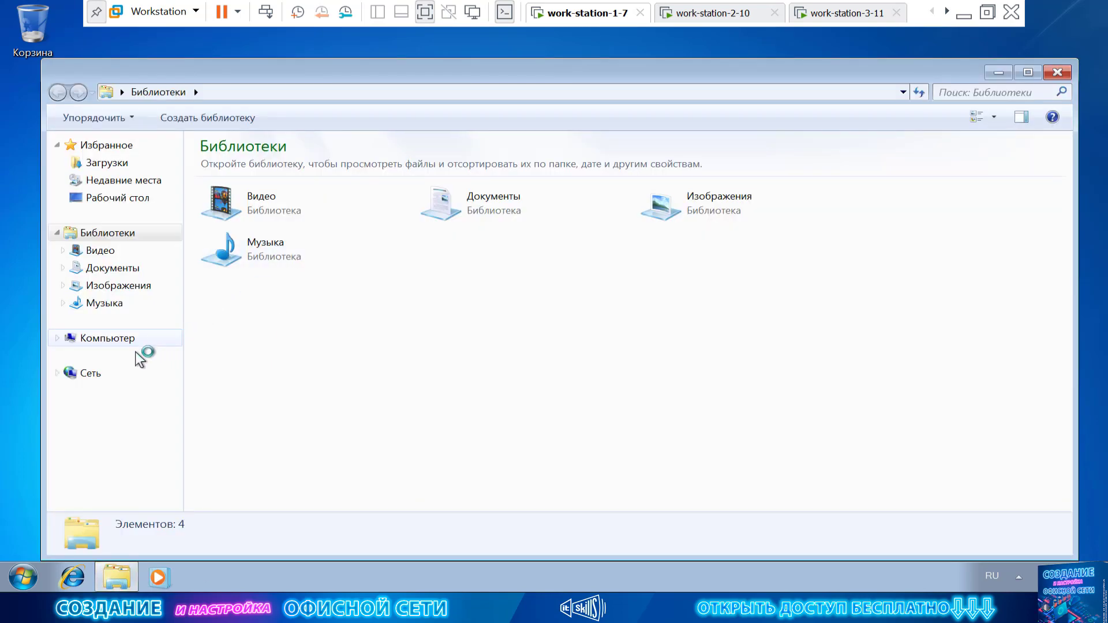
click(123, 372)
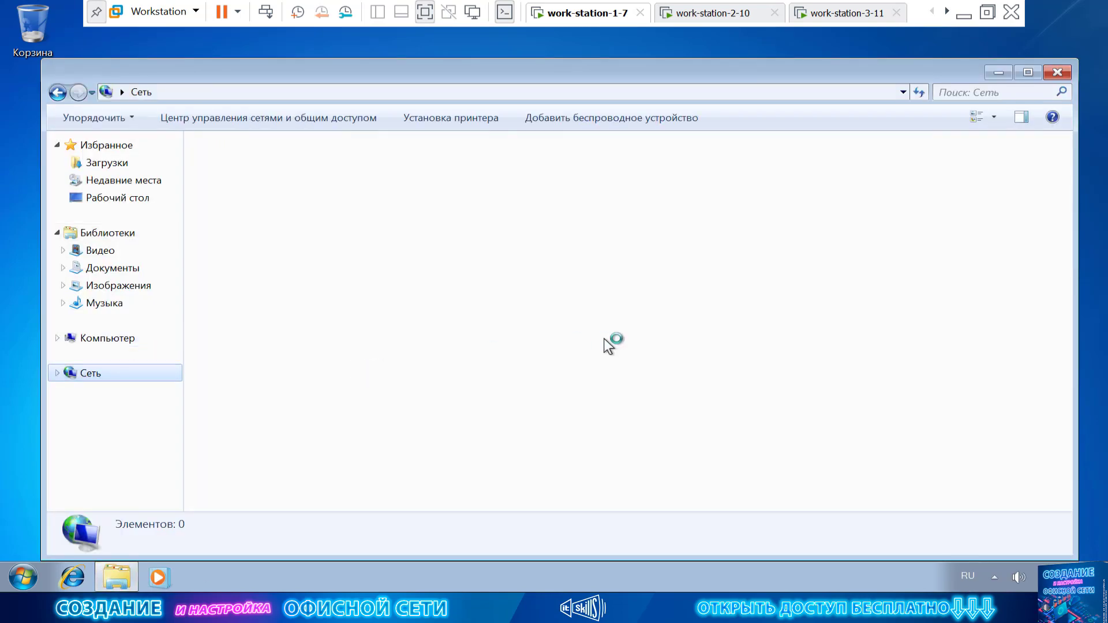
mouse_move(442, 71)
mouse_down()
mouse_move(469, 54)
mouse_move(445, 50)
mouse_up()
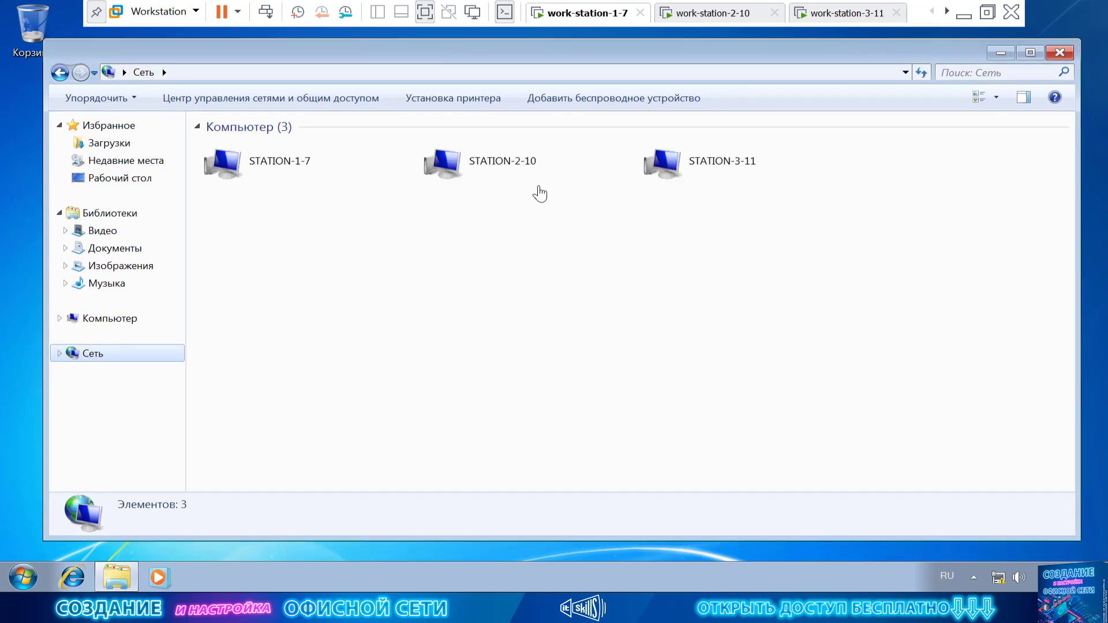
click(490, 172)
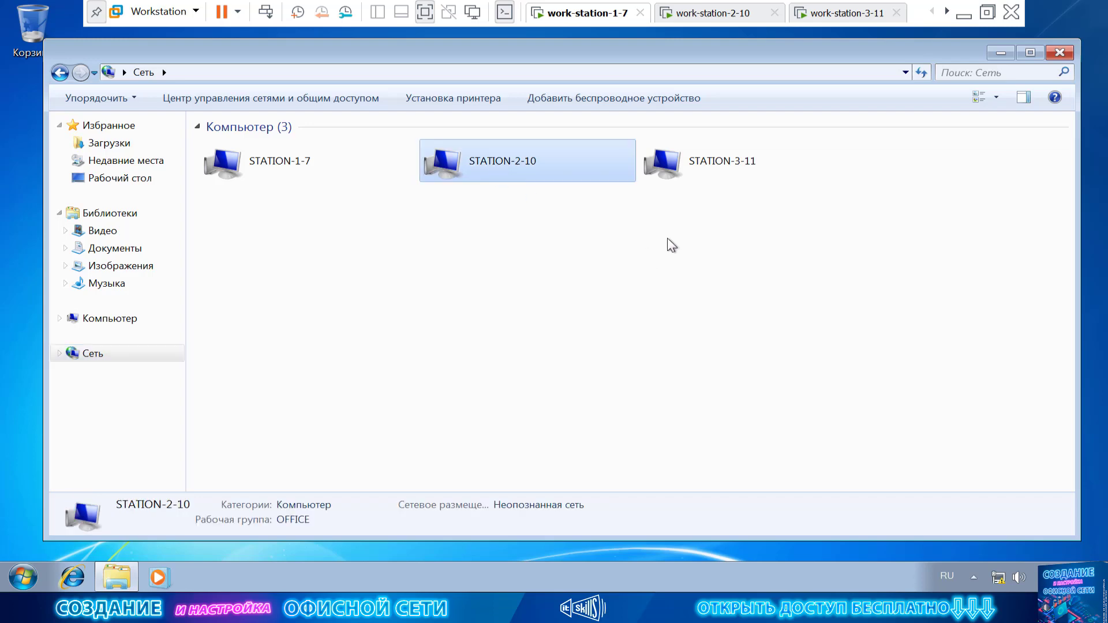
double_click(715, 172)
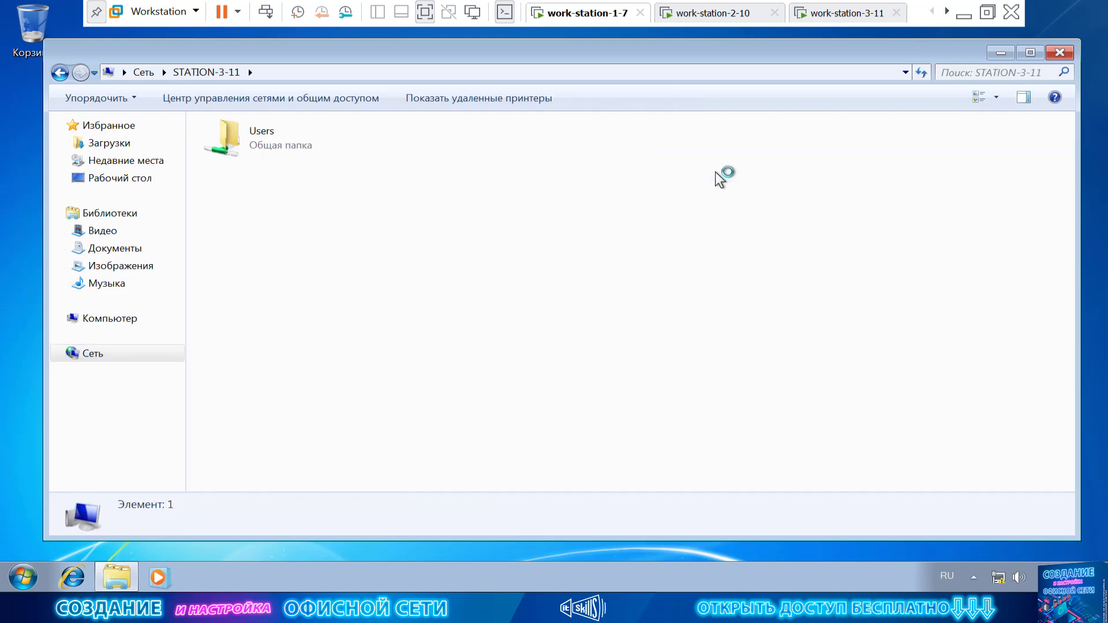
click(60, 72)
double_click(496, 162)
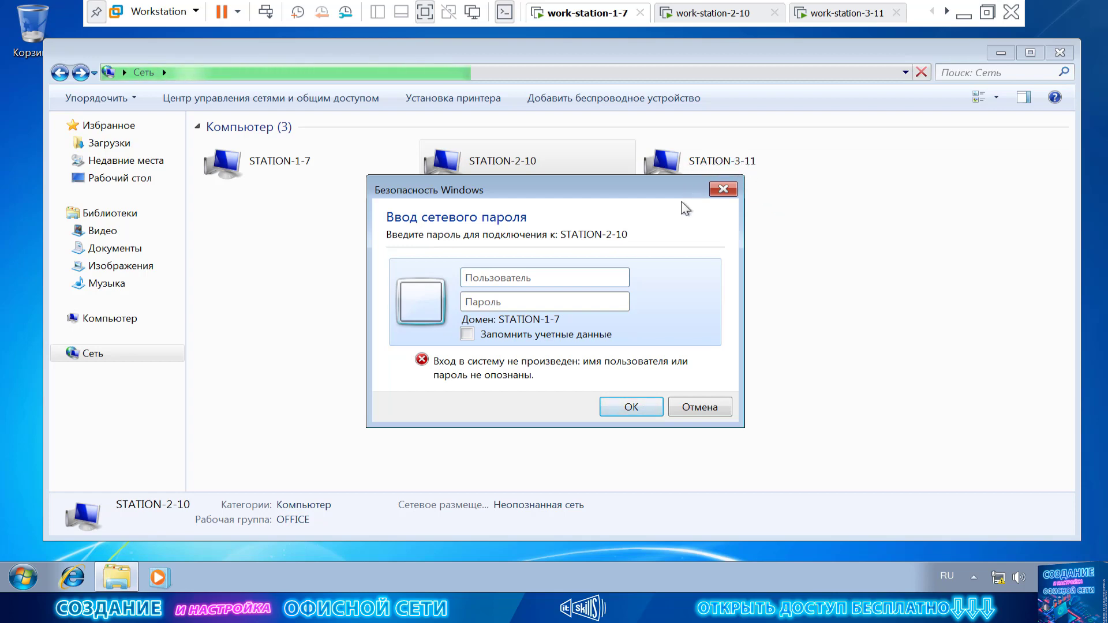
drag(645, 196, 706, 259)
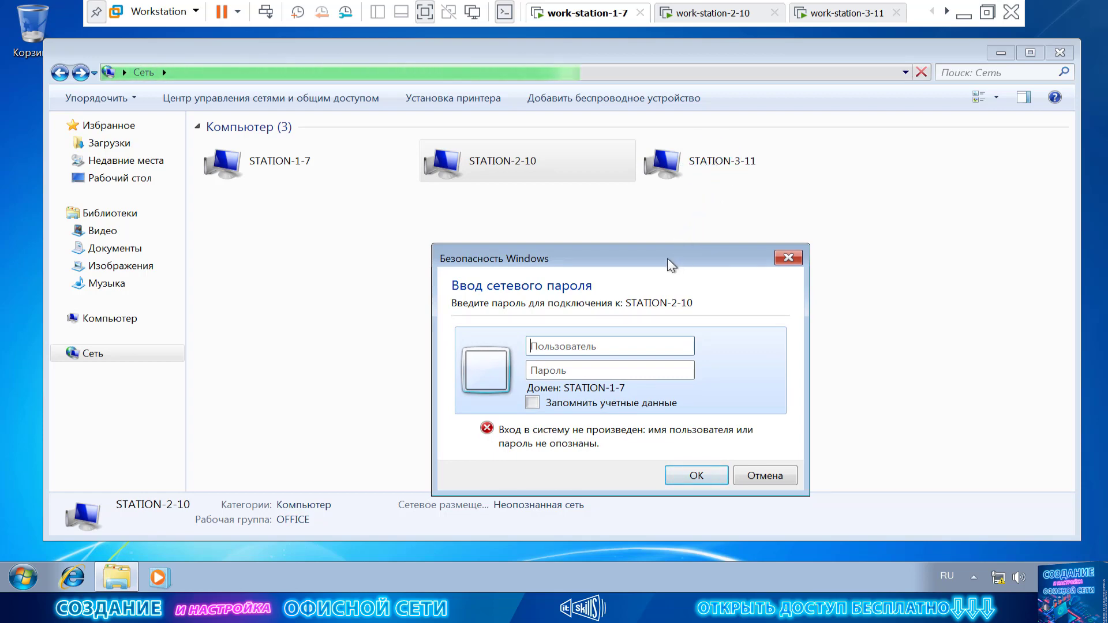
drag(667, 258, 675, 210)
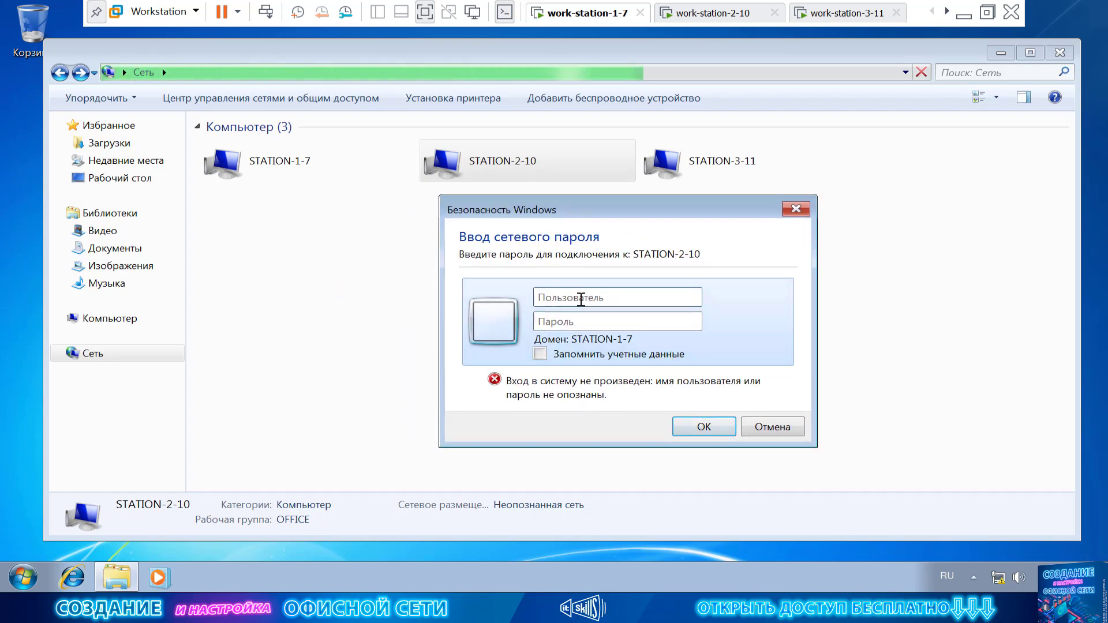
Cancel the password prompt and open Credential Manager through Control Panel's small-icon view.
click(776, 430)
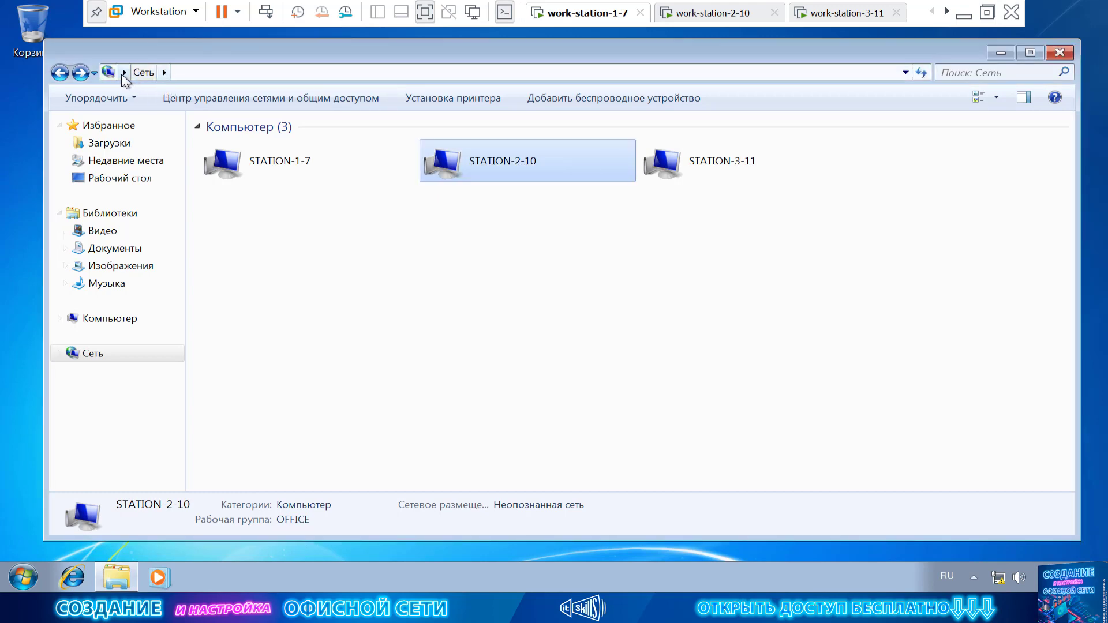
click(124, 72)
click(172, 184)
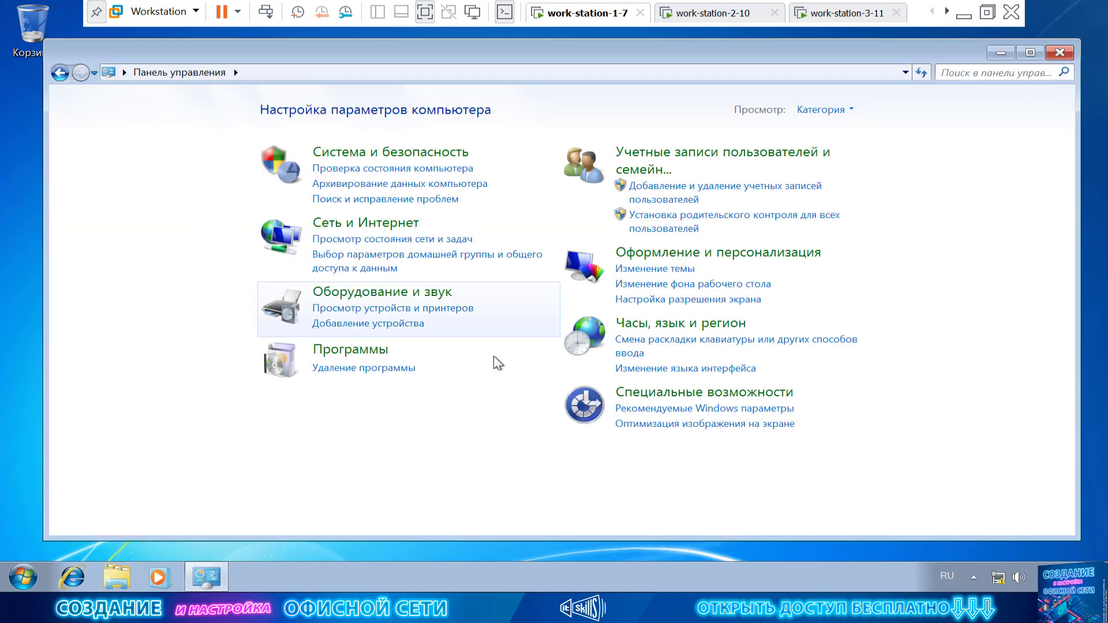
click(820, 109)
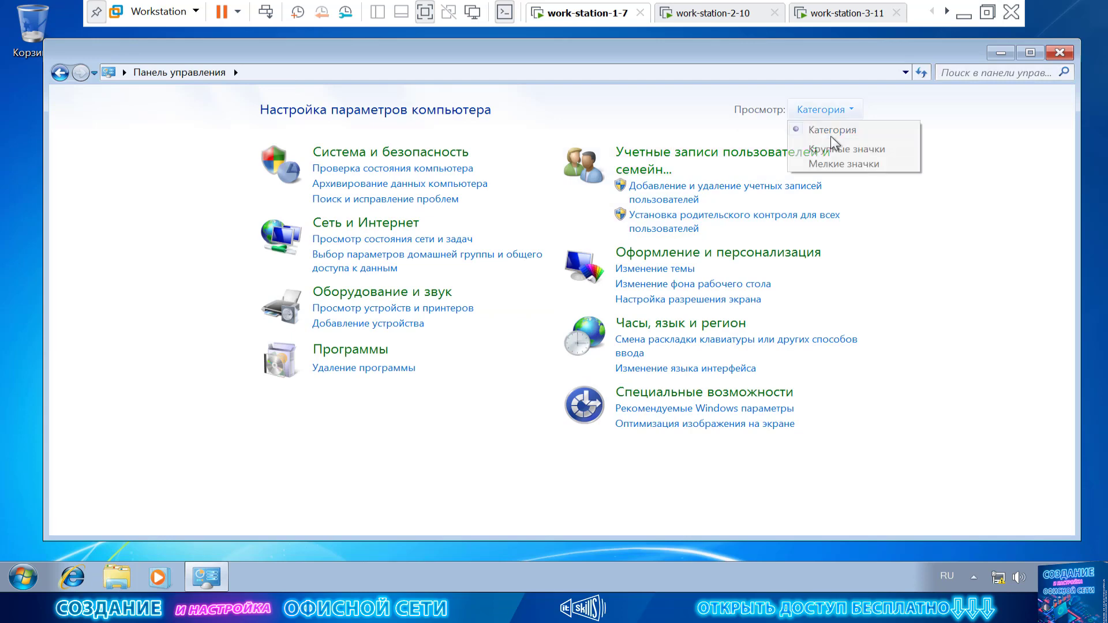
click(837, 163)
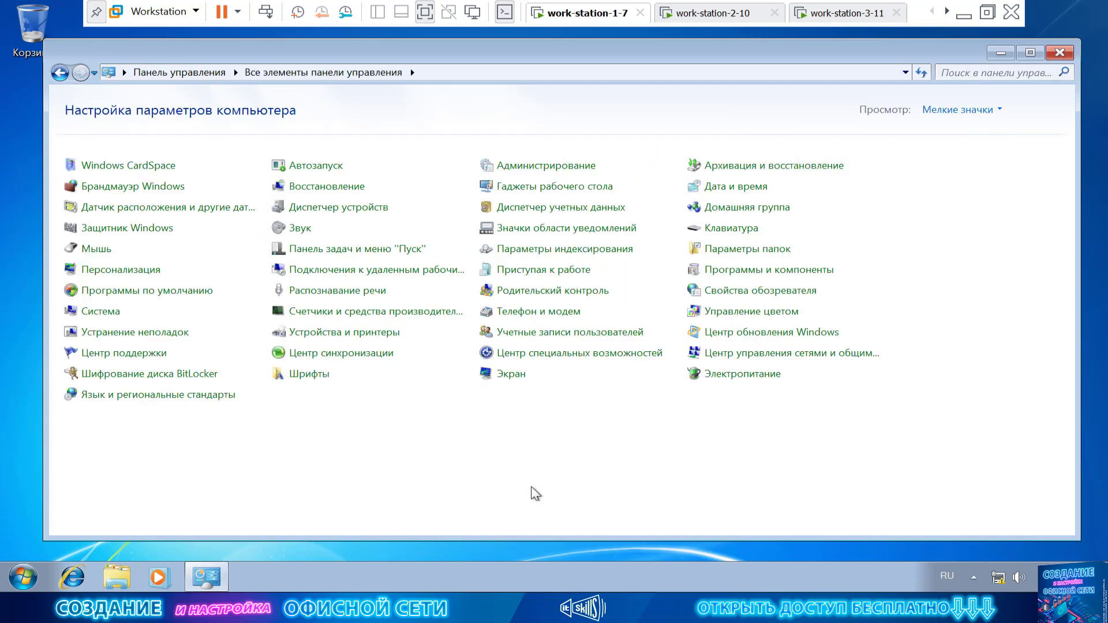
click(558, 333)
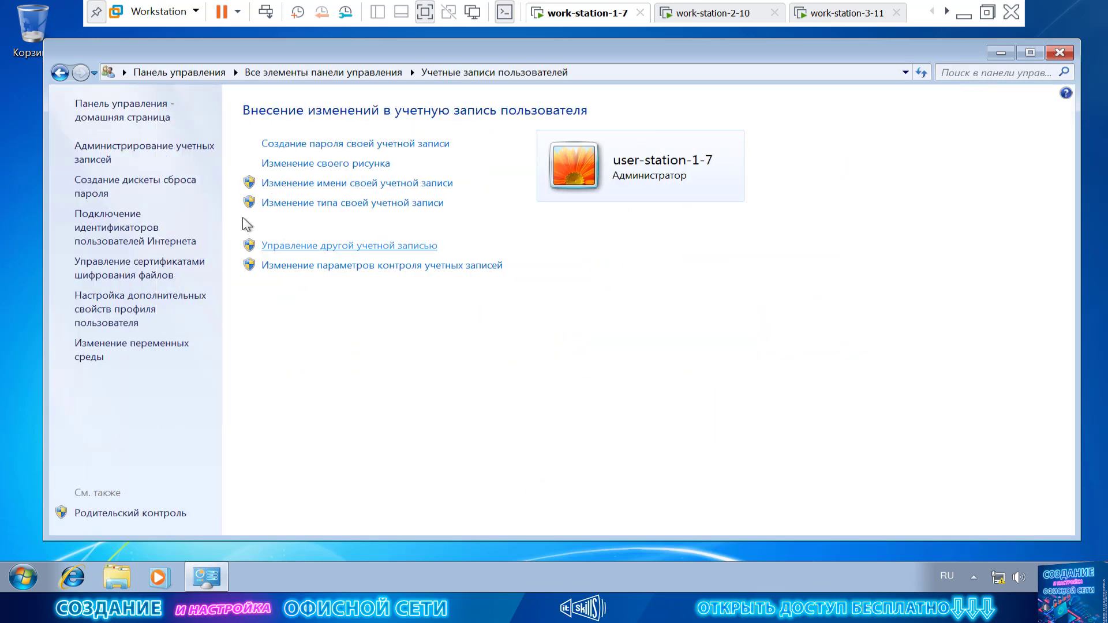
click(173, 151)
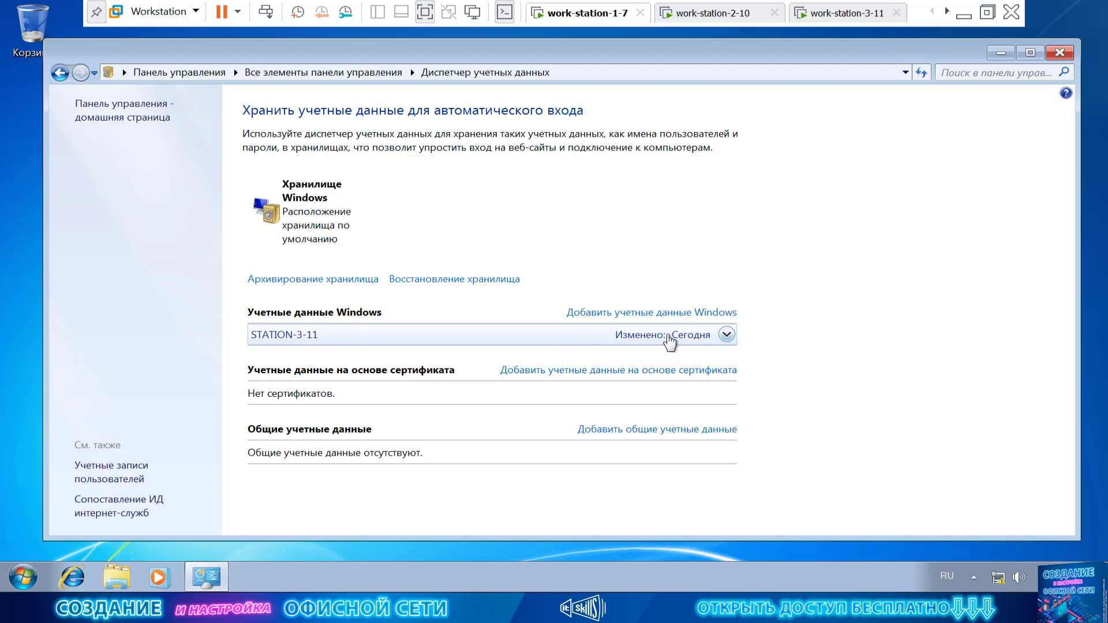
Delete the saved STATION-3-11 credential with Удаление из хранилища, then minimize Credential Manager.
click(726, 334)
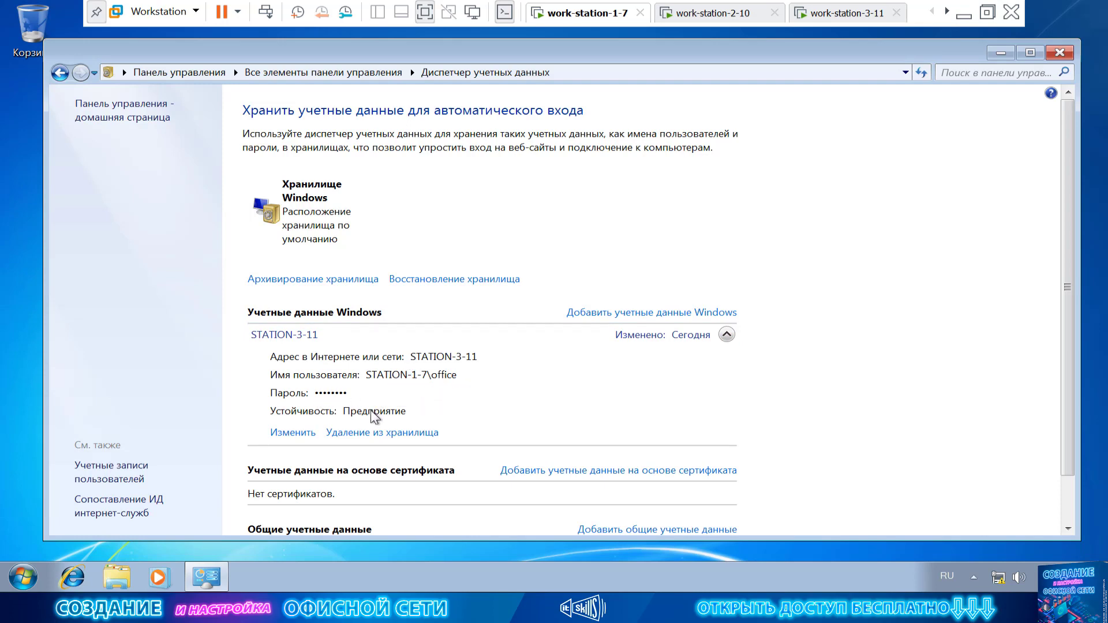
scroll(491, 393, down, 2)
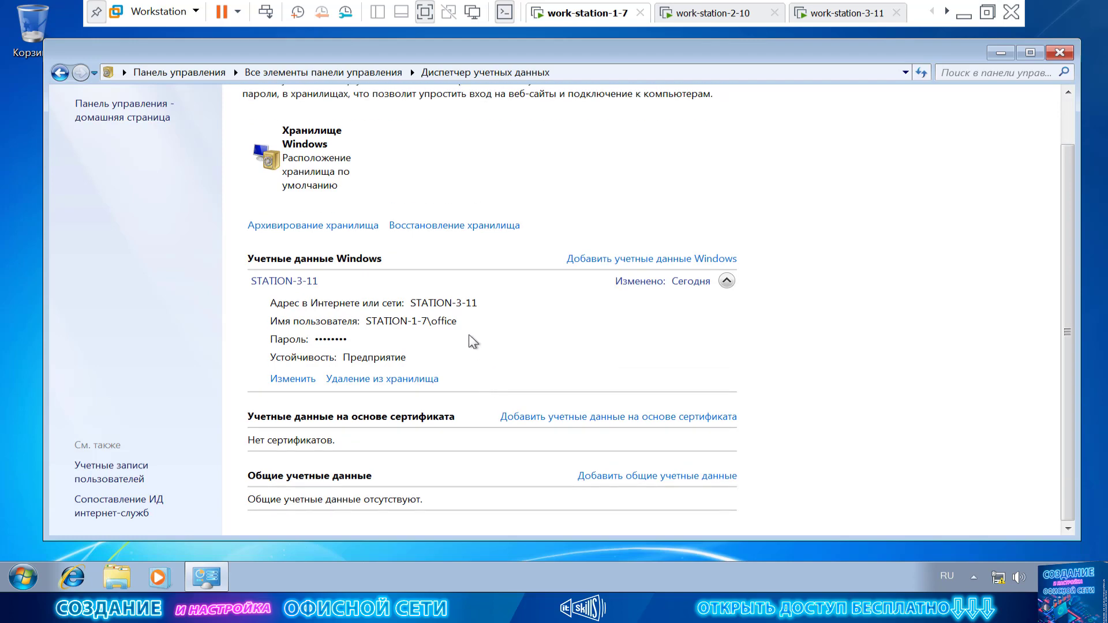
click(402, 381)
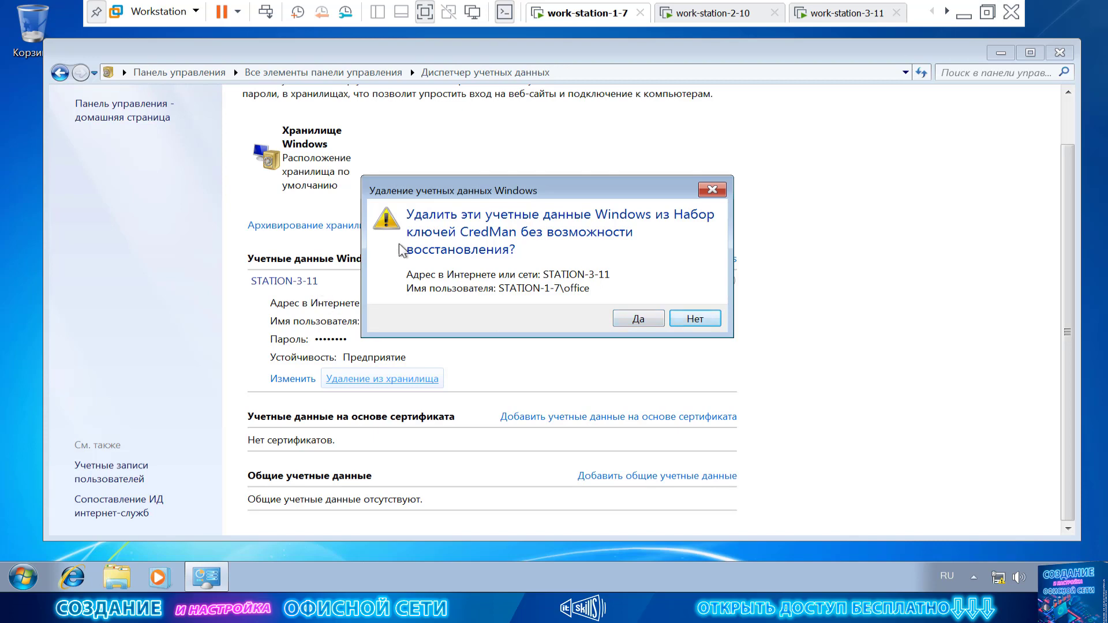
click(703, 323)
click(321, 375)
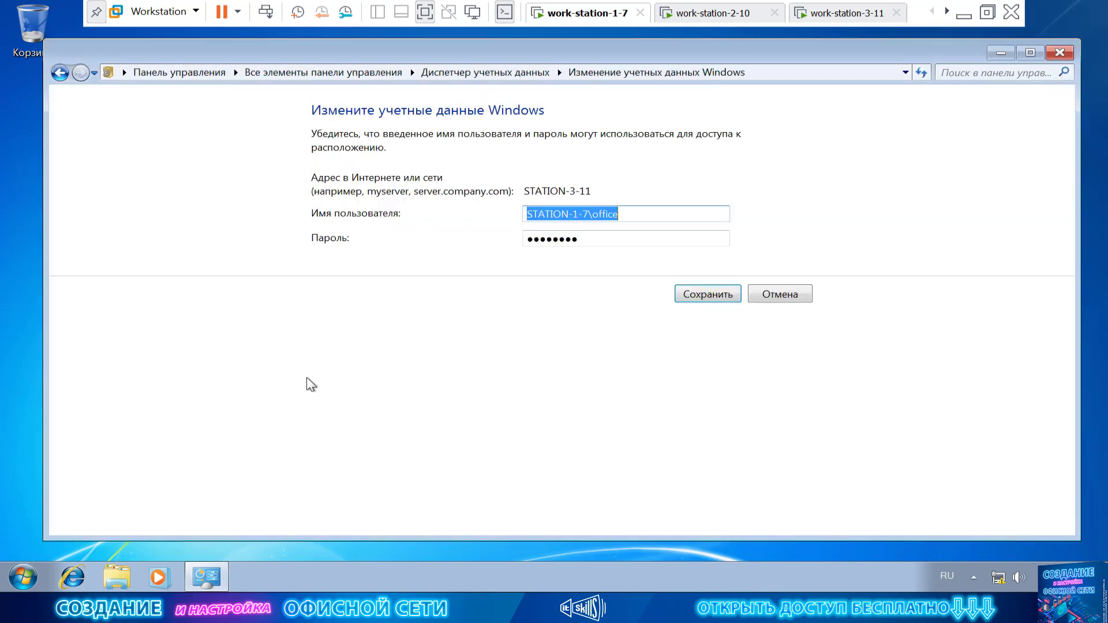
double_click(594, 242)
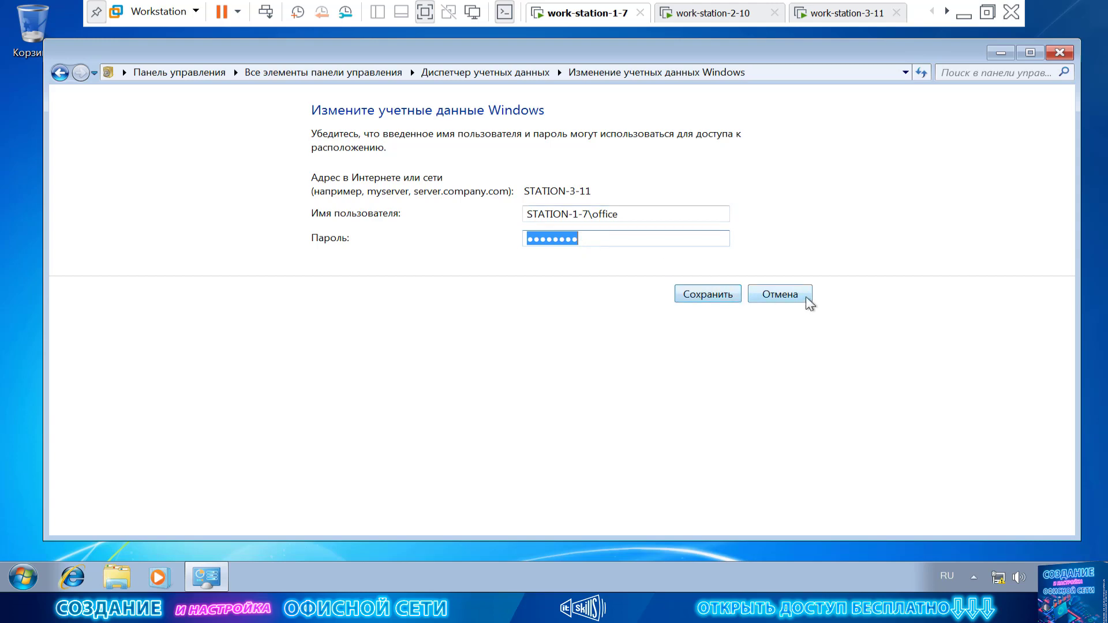
click(807, 298)
click(444, 338)
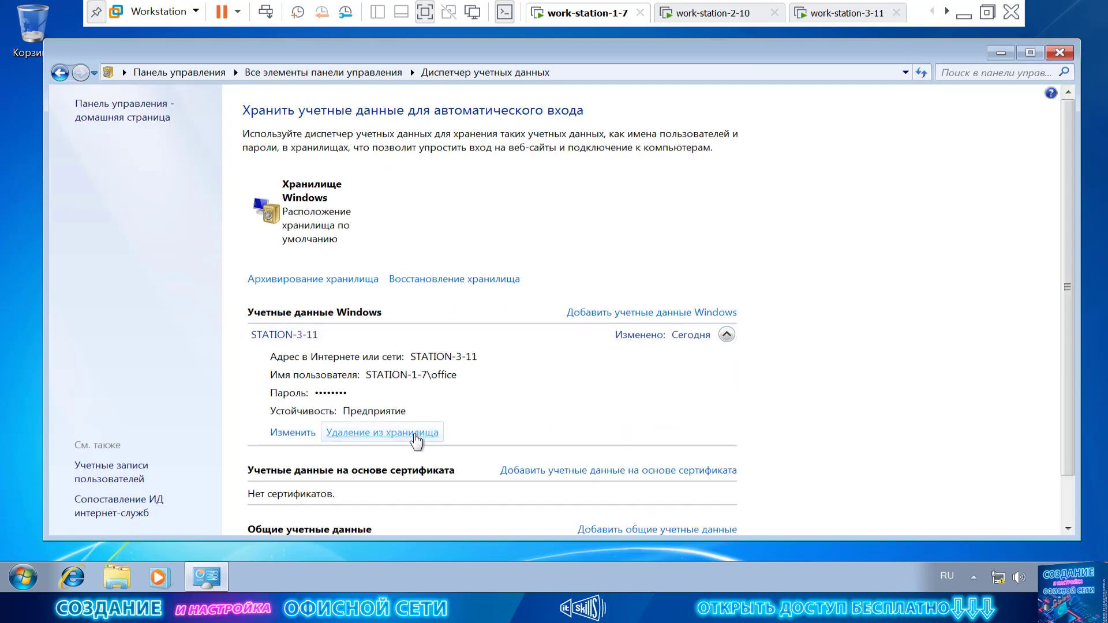
click(415, 435)
click(639, 321)
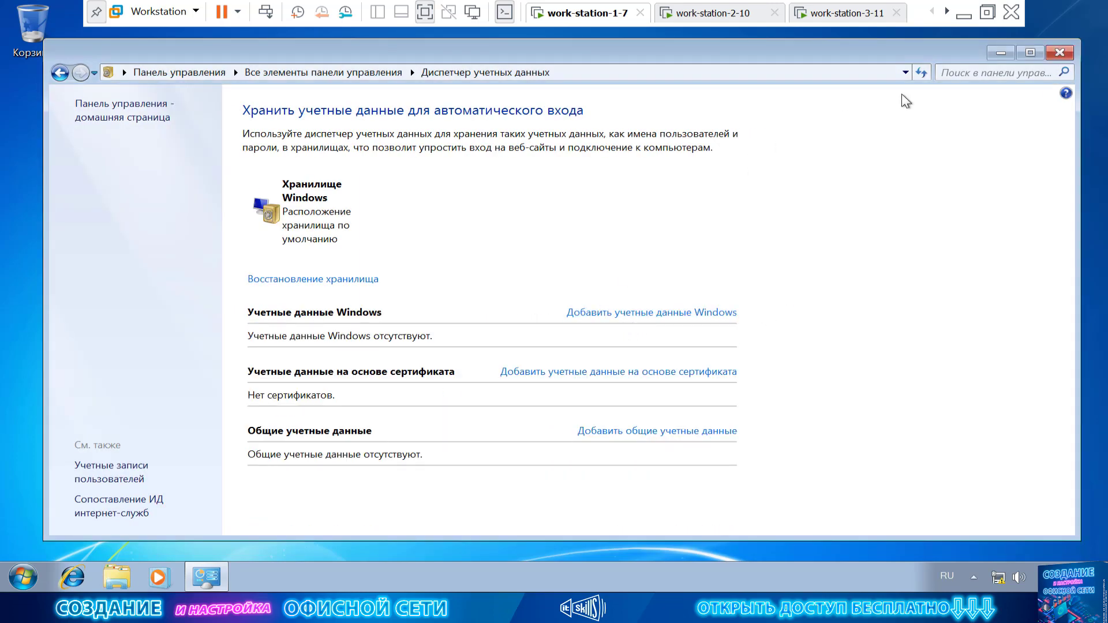
click(1001, 53)
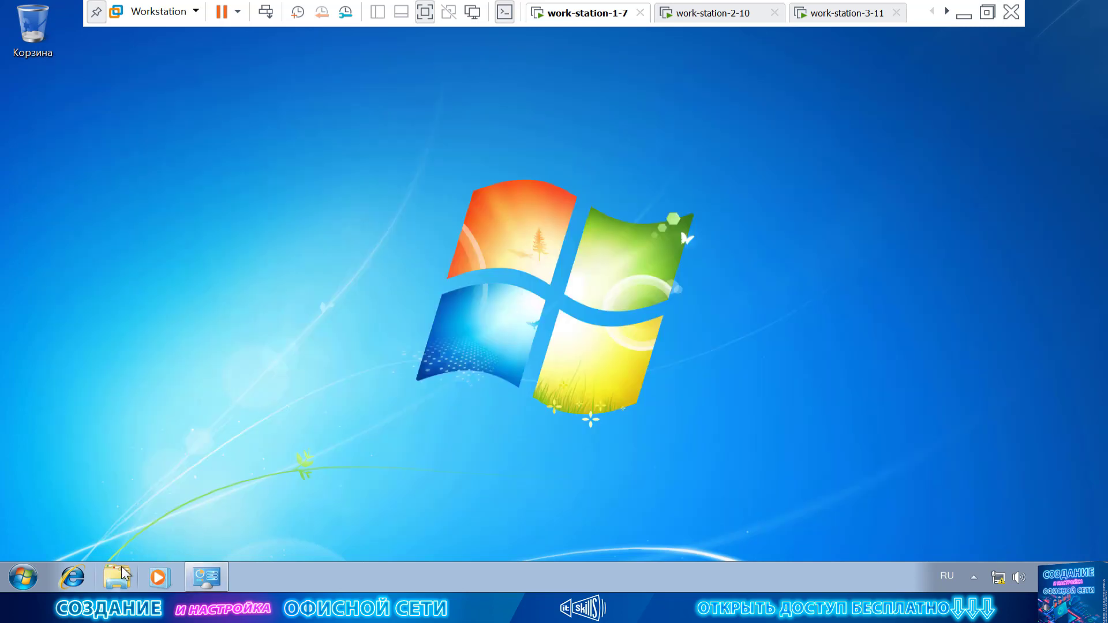
Open the Network folder in Explorer and try connecting to STATION-3-11.
click(123, 574)
click(114, 316)
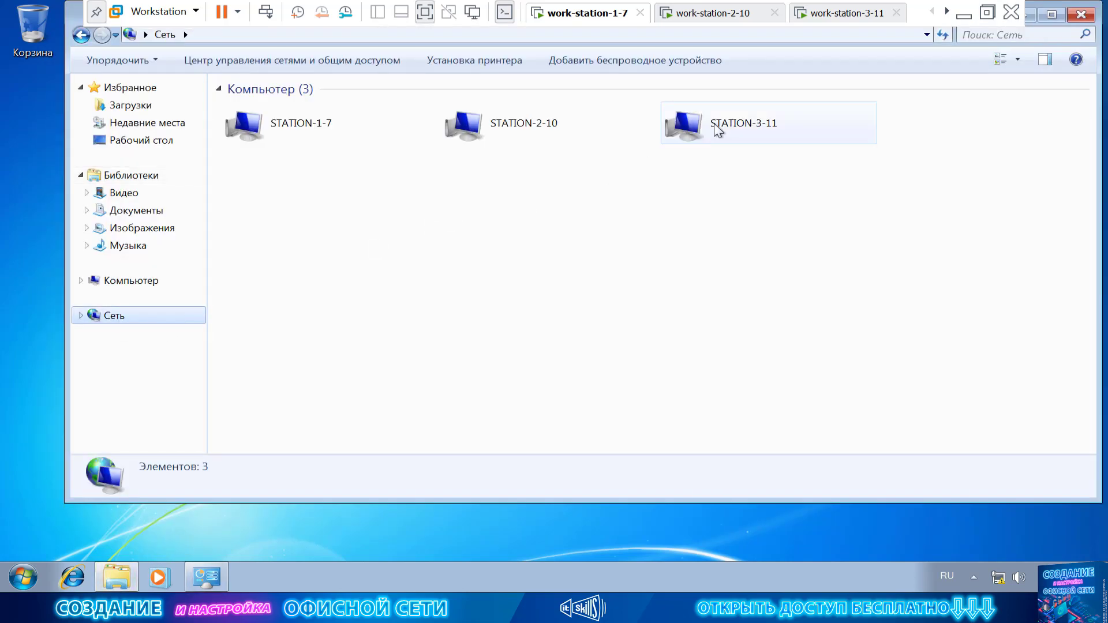
double_click(717, 129)
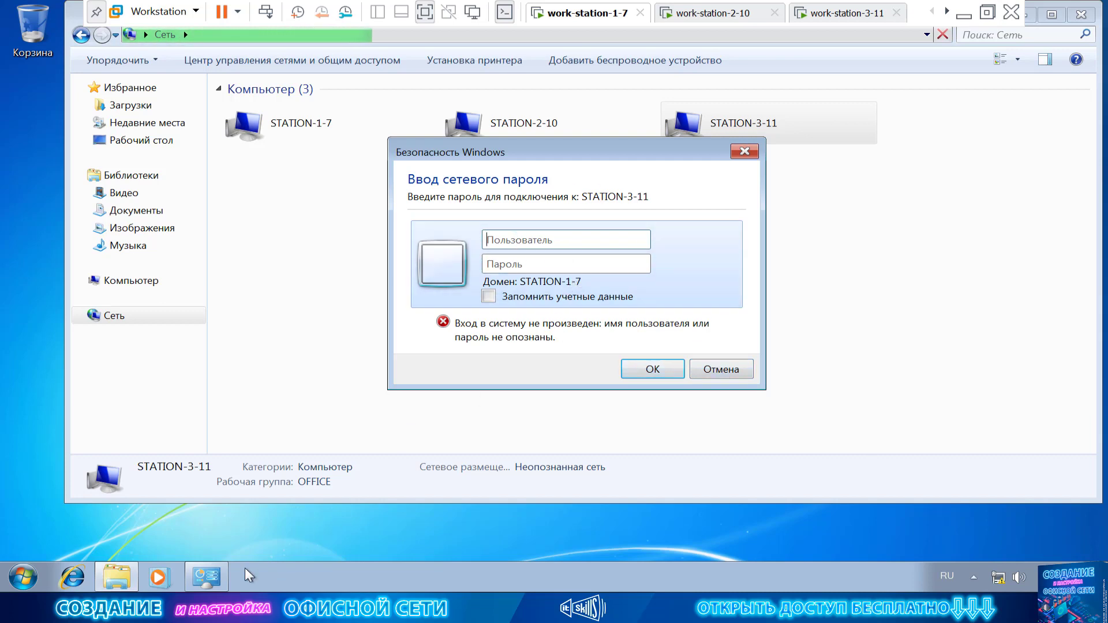
Confirm Credential Manager lists no Windows credentials, close it, and cancel STATION-3-11's password prompt.
click(214, 580)
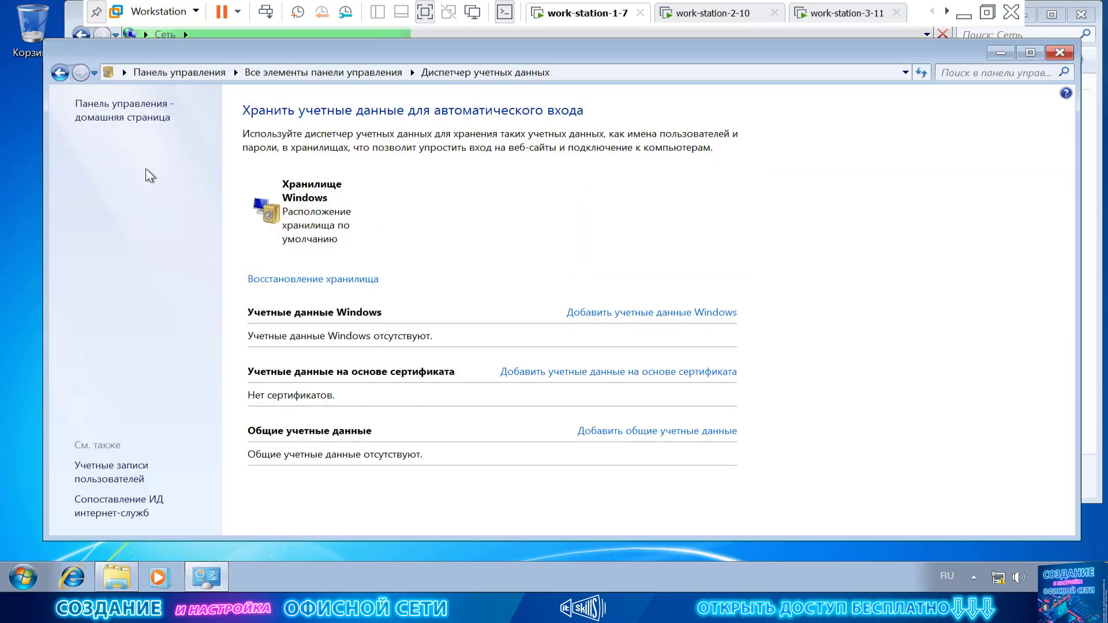
click(60, 72)
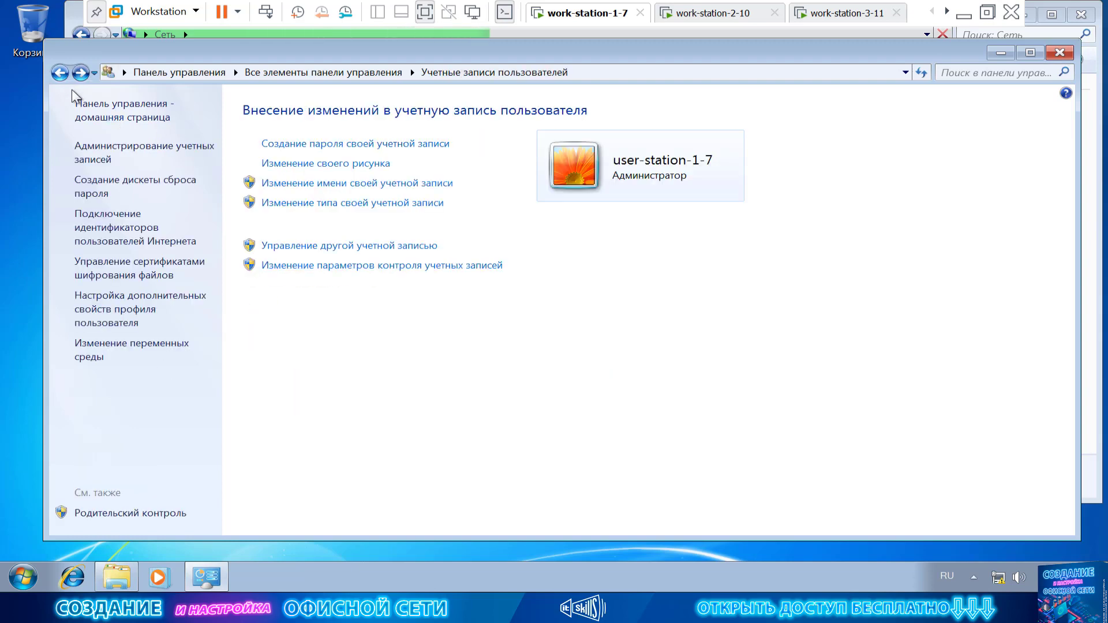
click(153, 159)
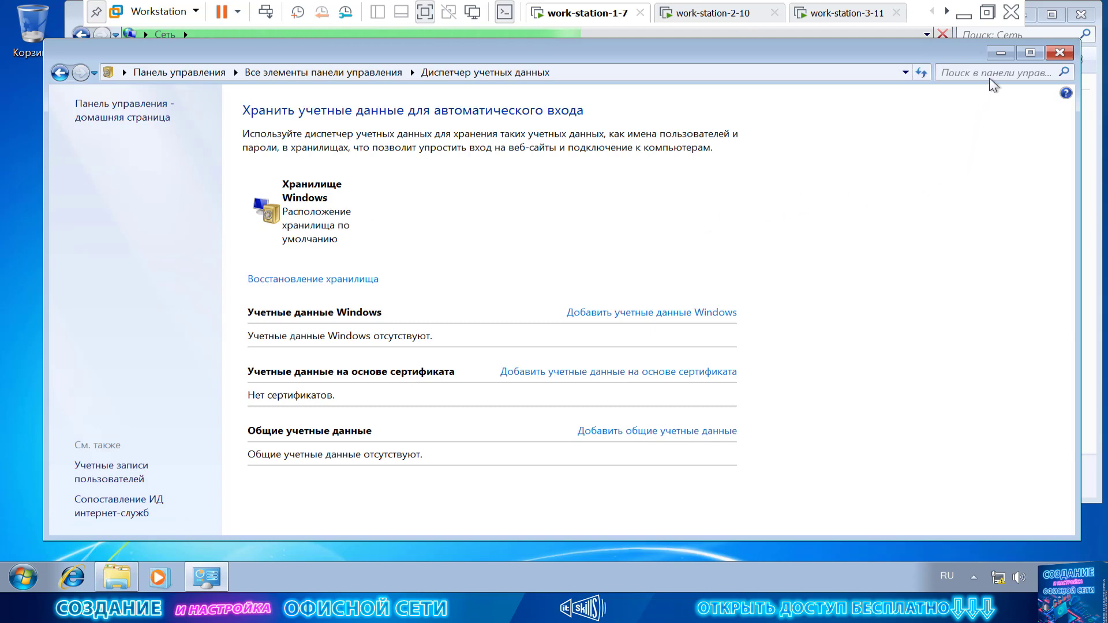
click(1001, 53)
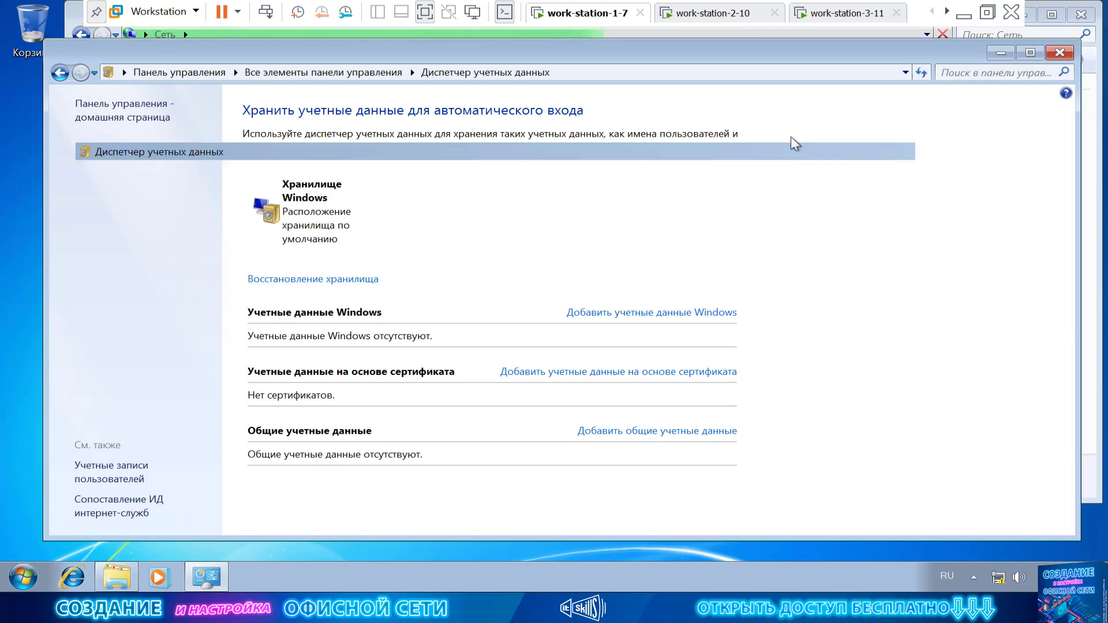
click(718, 366)
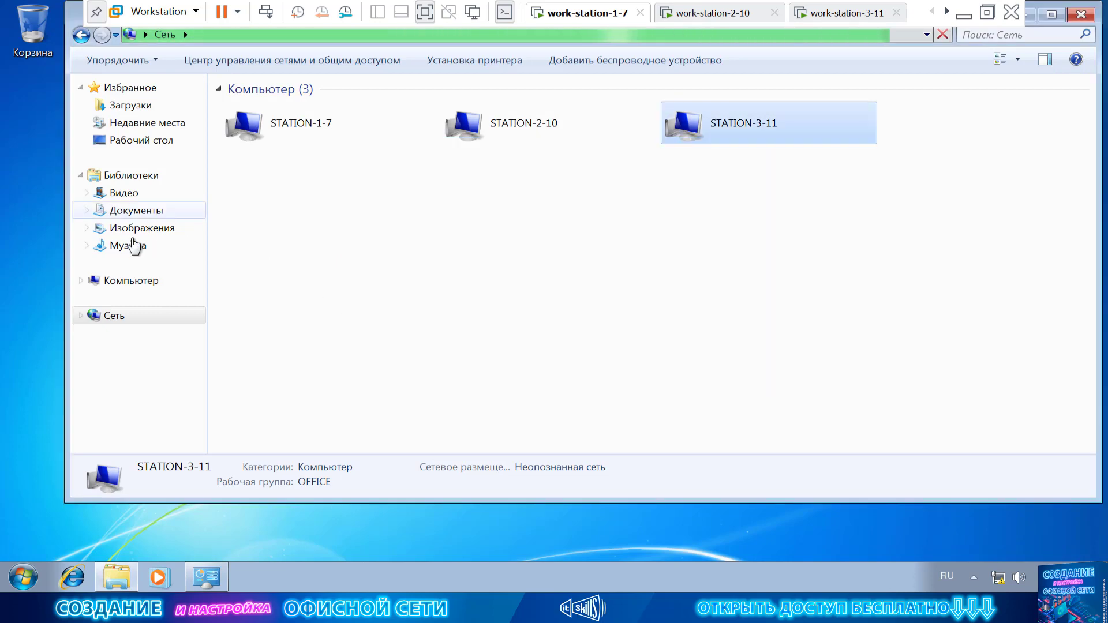
Open Computer Management's Local Users and Groups > Users list and start a new user.
right_click(131, 284)
click(184, 310)
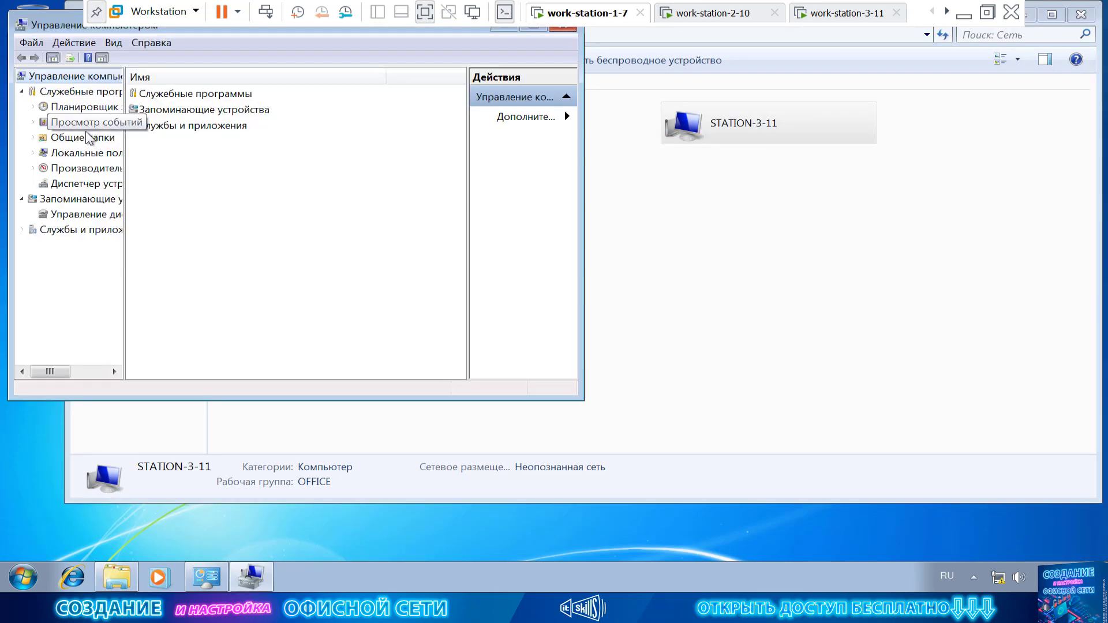
double_click(58, 26)
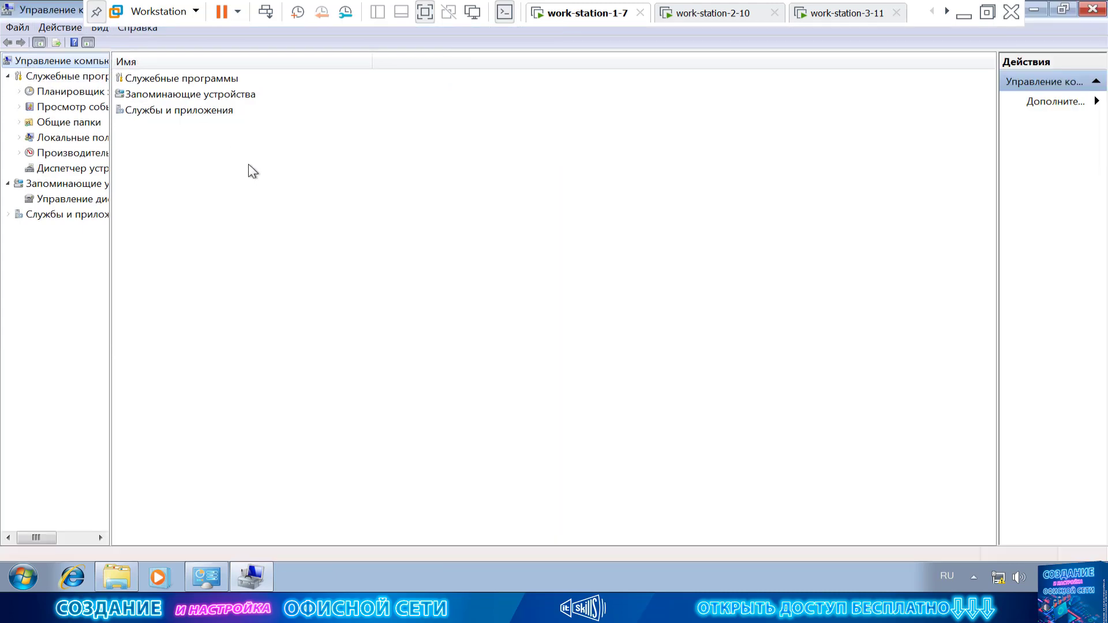
double_click(66, 137)
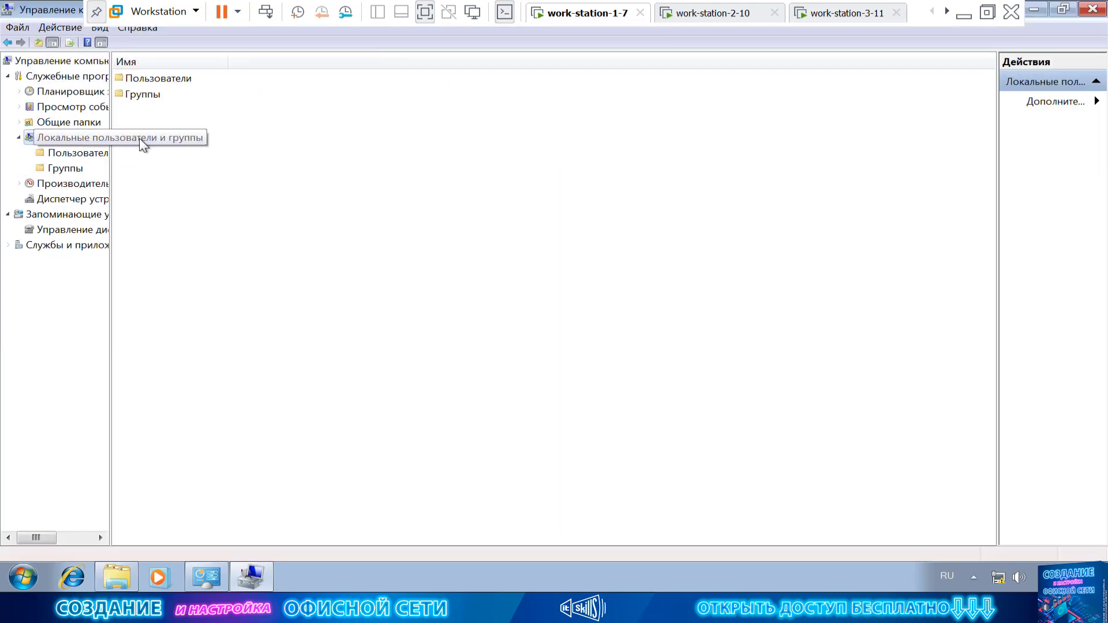
click(87, 153)
right_click(173, 163)
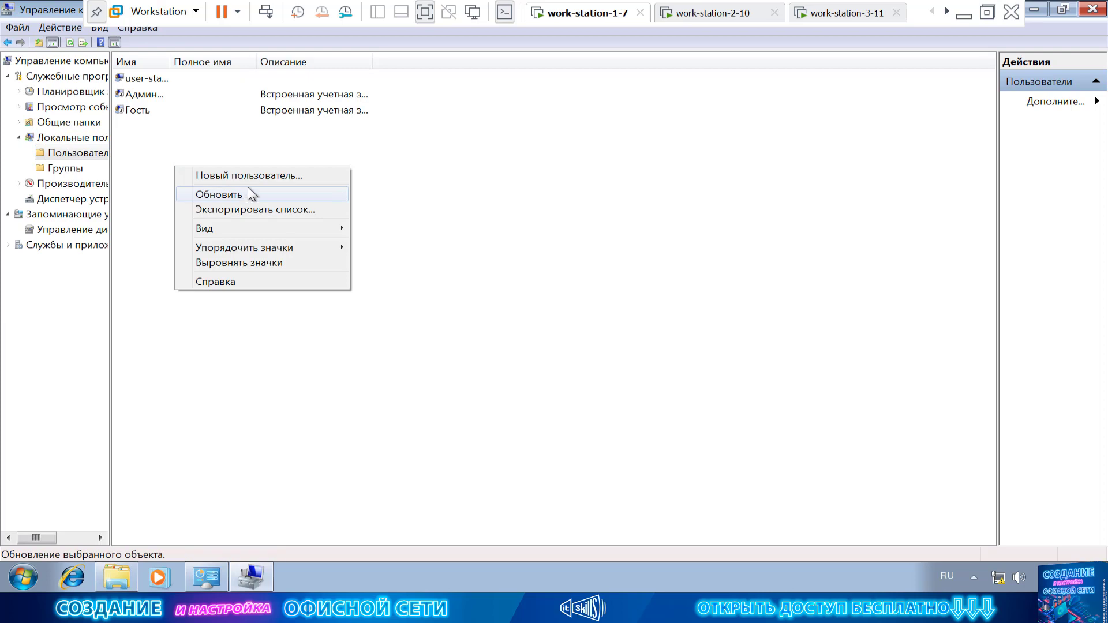
click(277, 174)
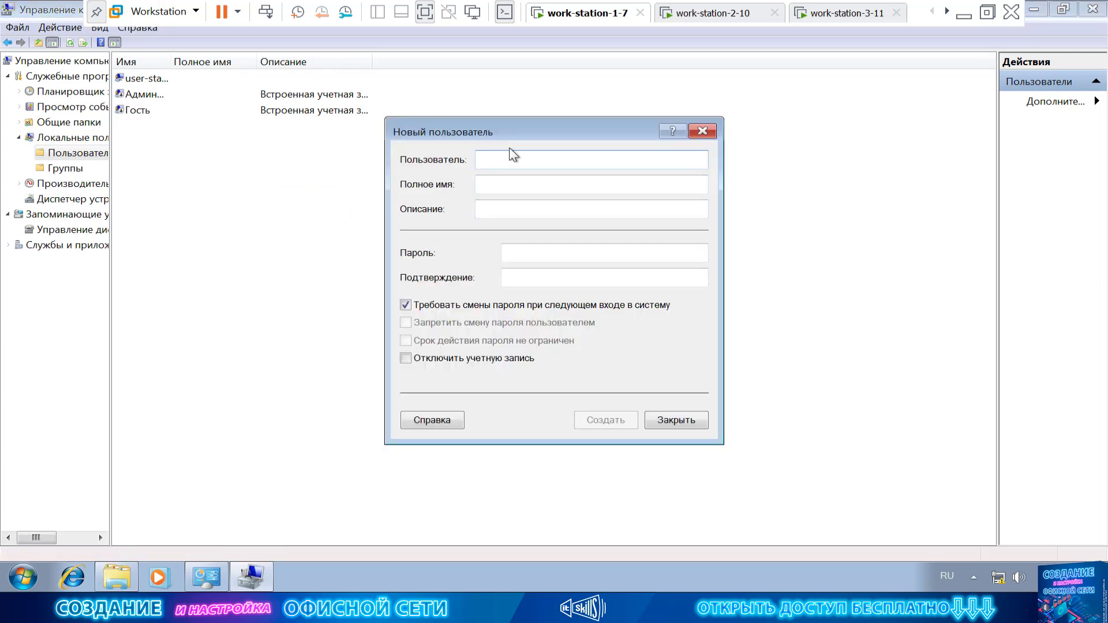
Create local user 'office' with a password that never expires and cannot be changed.
key(alt+shift)
text(office)
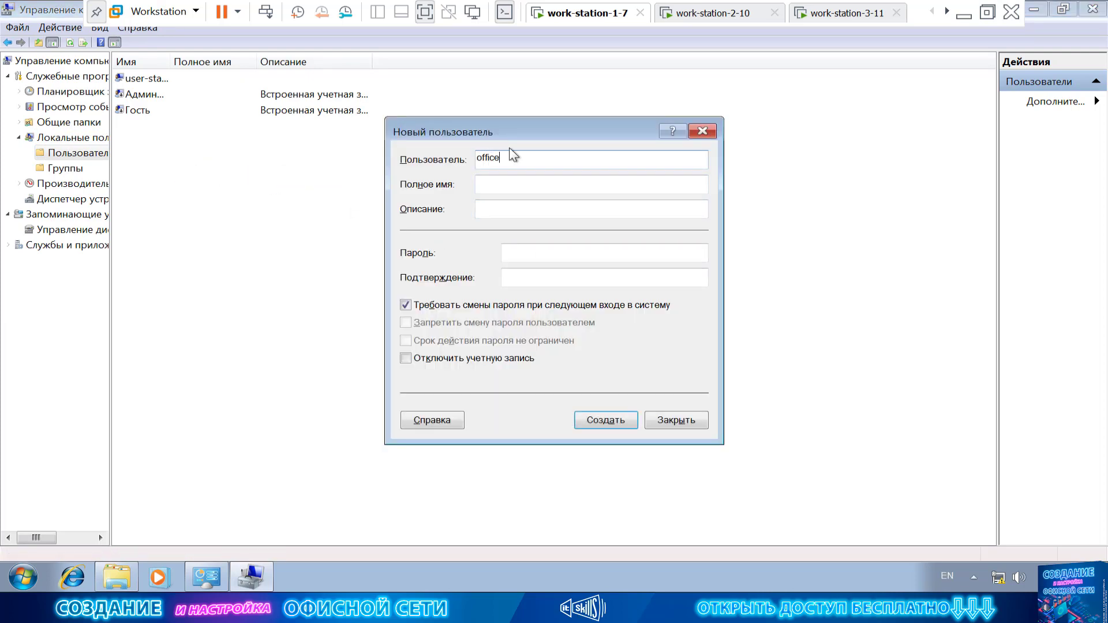
key(Tab)
key(Tab)
key(Tab)
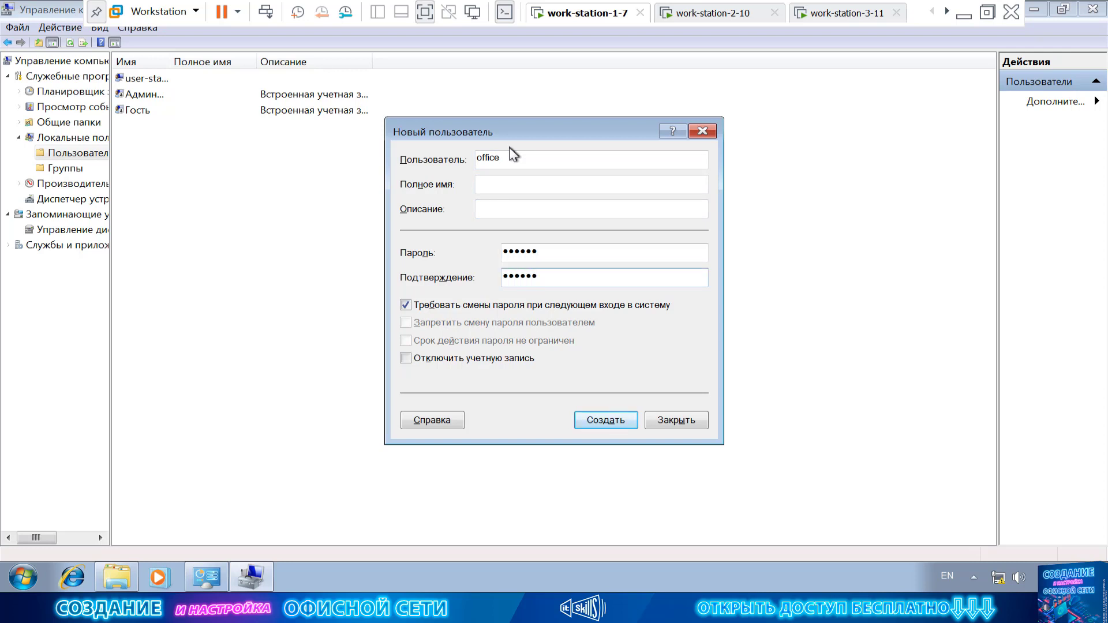
click(450, 306)
click(462, 322)
click(490, 340)
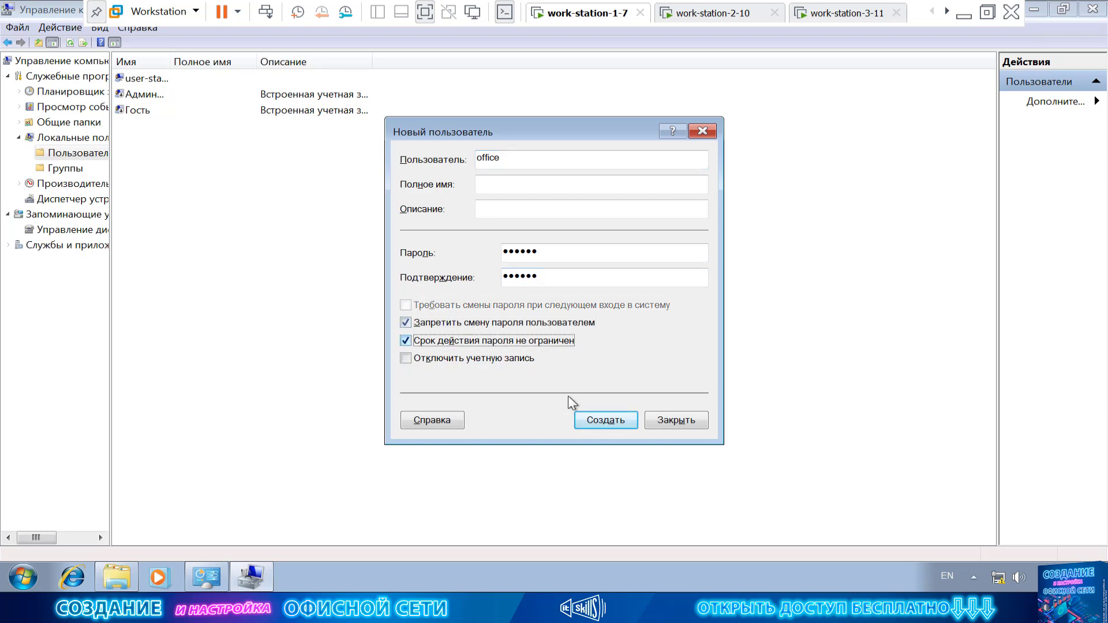
click(612, 423)
click(688, 424)
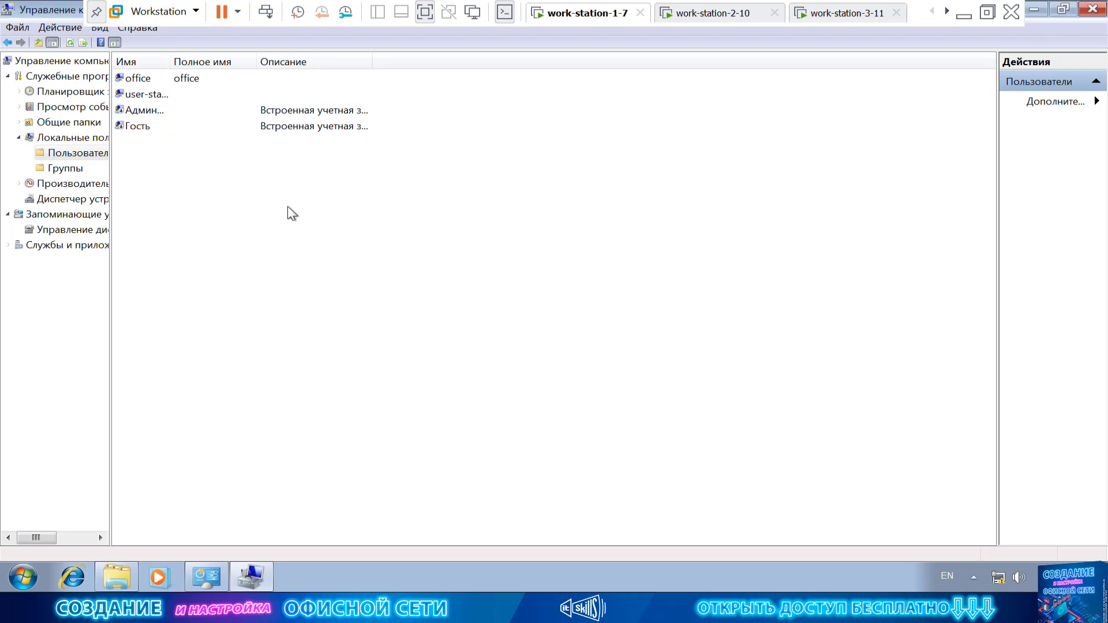
key(super+Down)
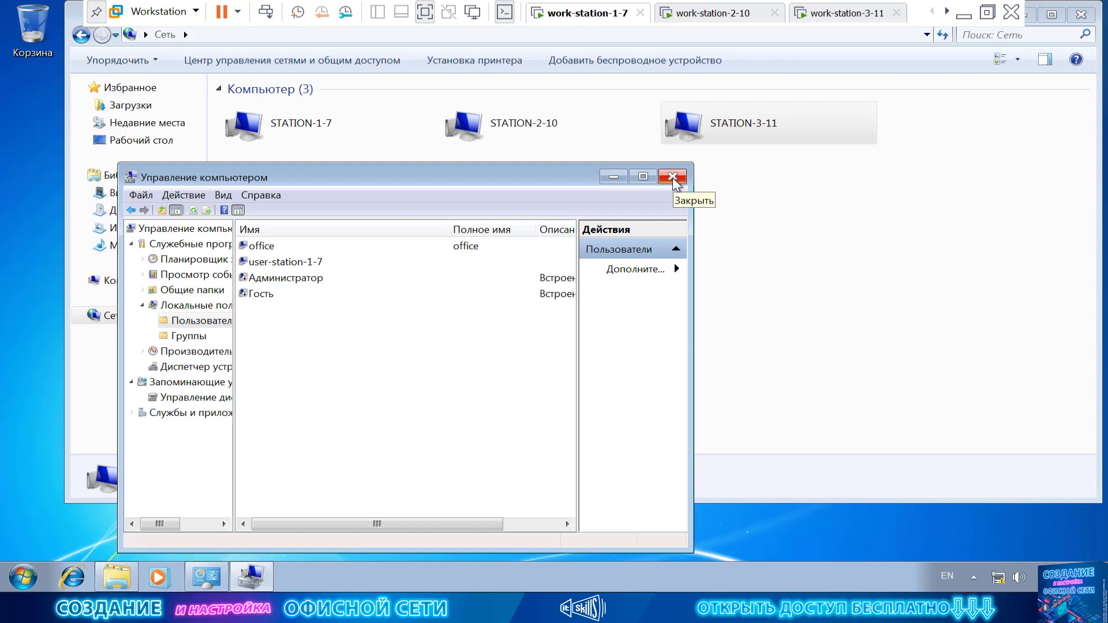
Close Computer Management, retry STATION-2-10 and STATION-3-11, and cancel both password prompts.
click(672, 177)
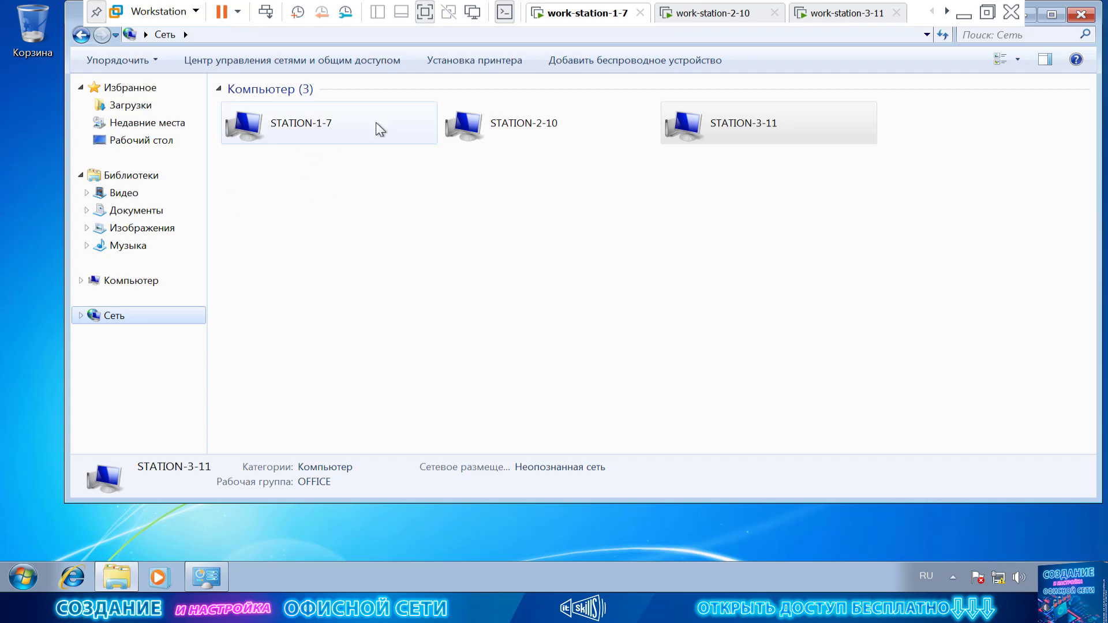
double_click(494, 123)
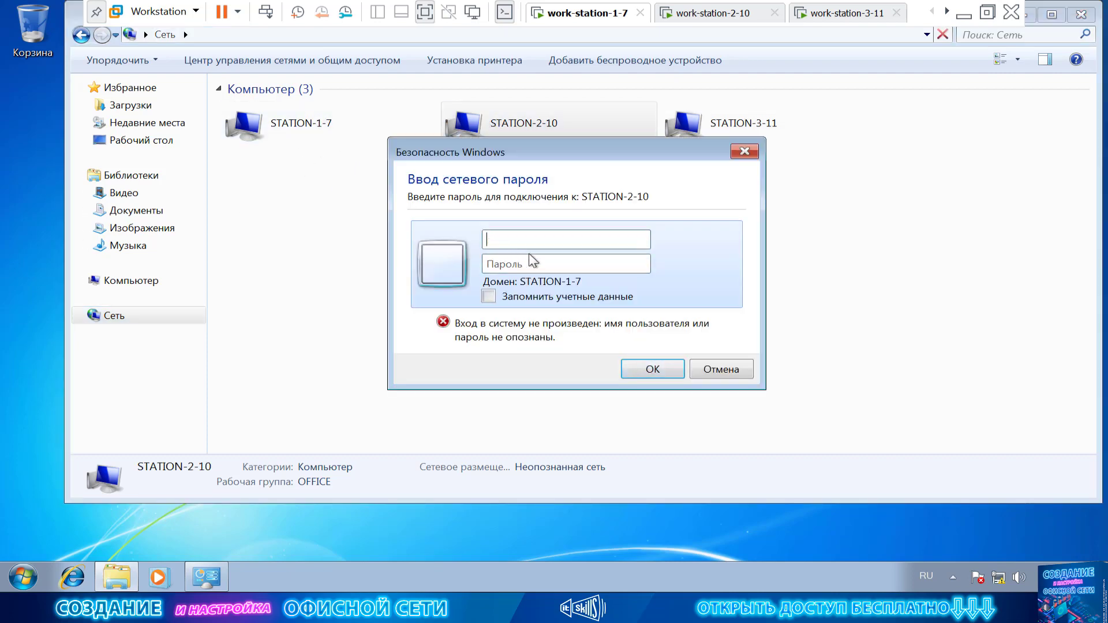
click(728, 372)
double_click(732, 139)
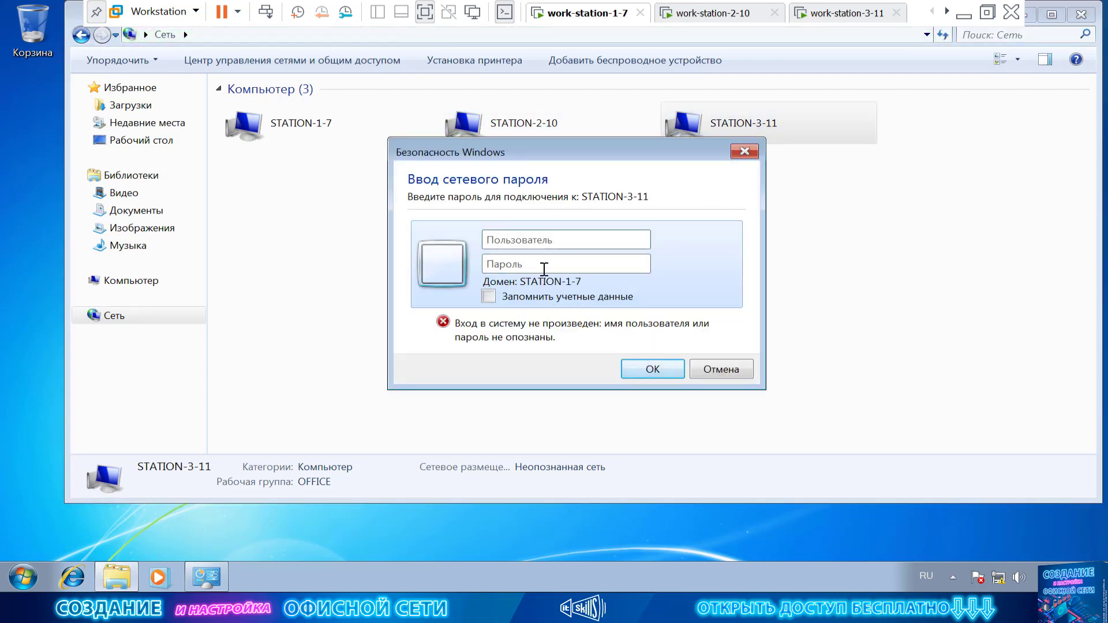
click(726, 370)
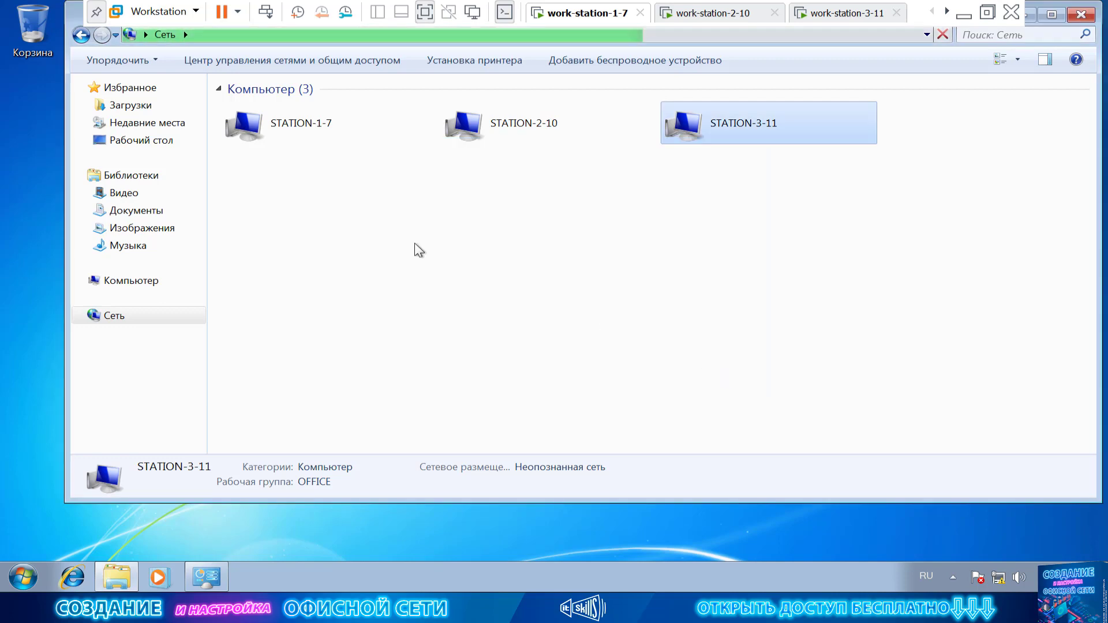